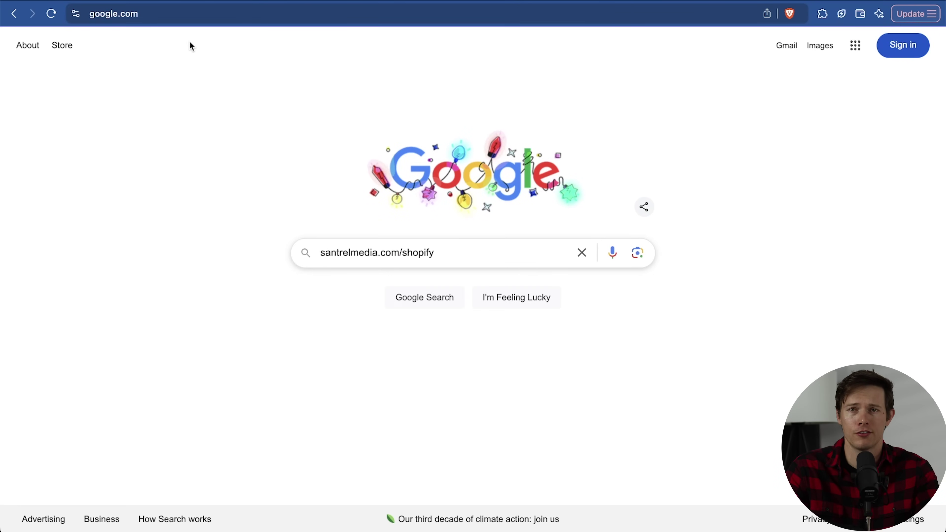
- Go to santrelmedia.com/shopify to reach Shopify's $1/month free-trial sign-up page
click(165, 14)
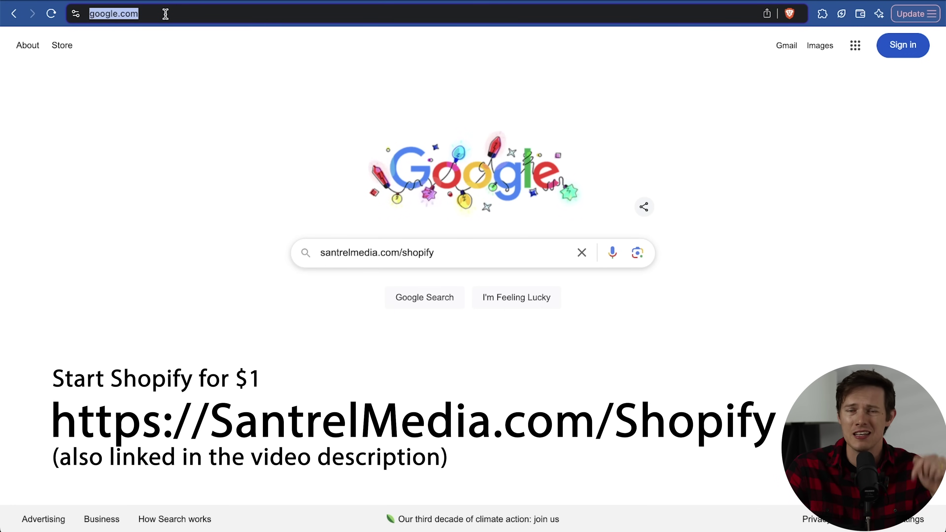
click(166, 14)
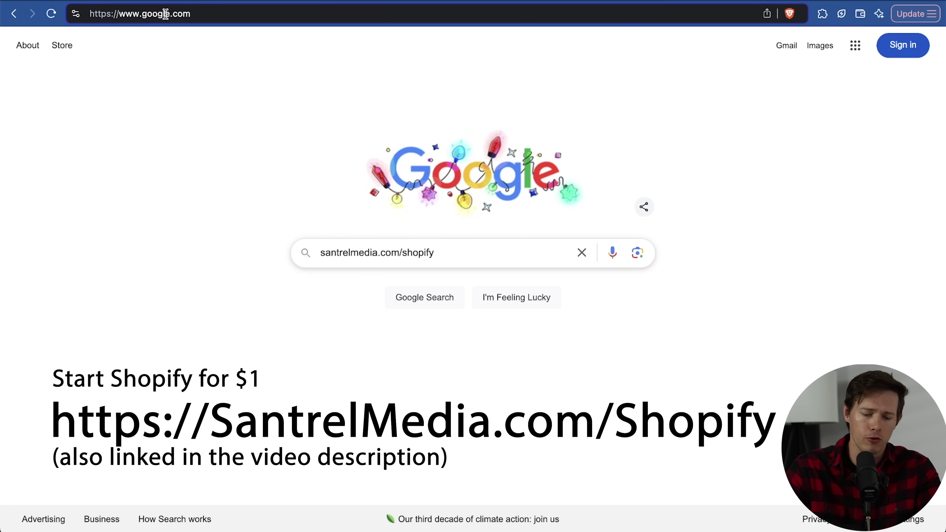
text(santrelmedia.com/shopify)
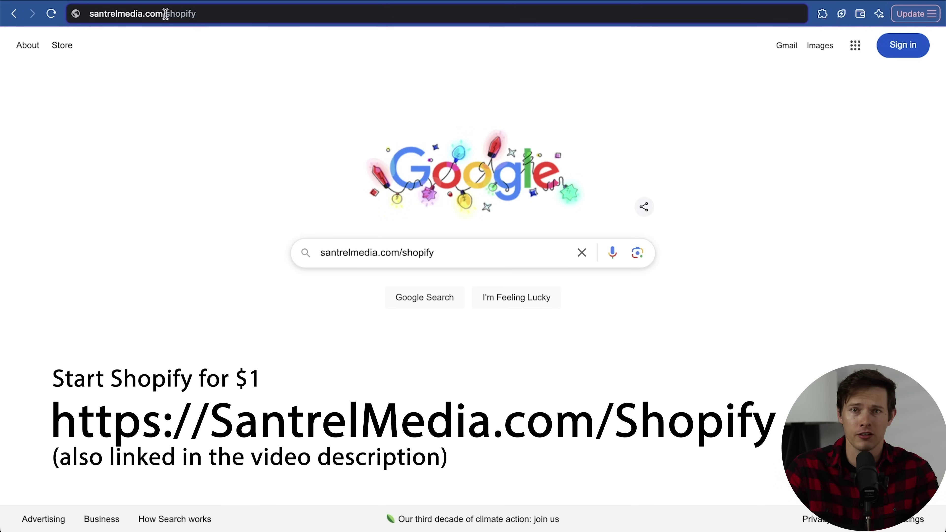
key(Return)
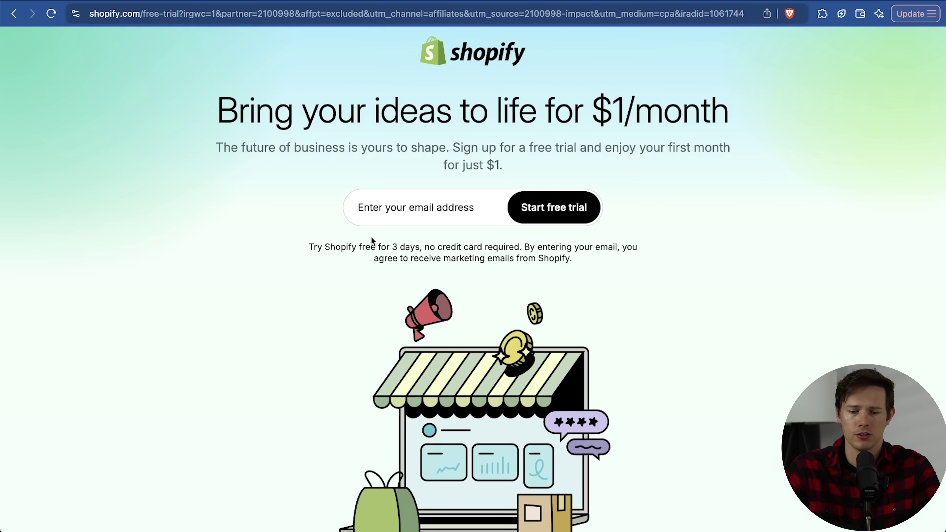
click(413, 206)
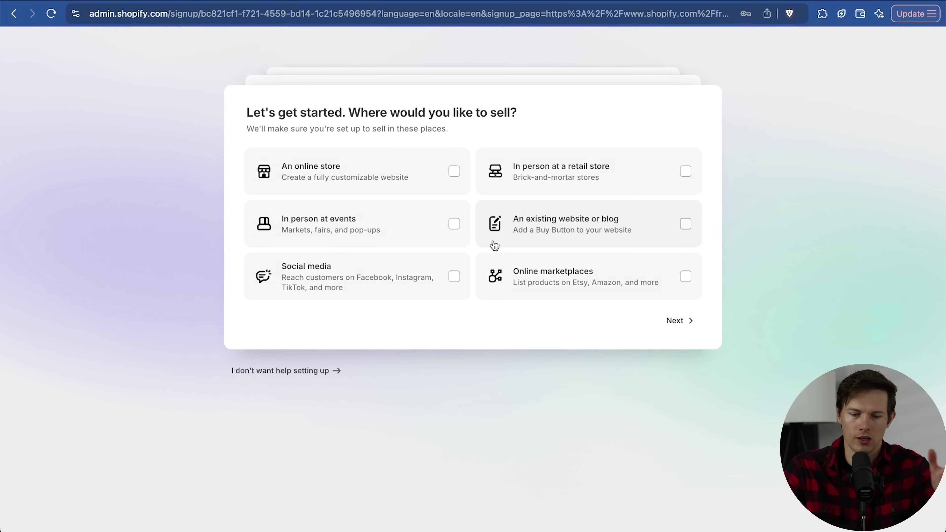
- Skip the guided setup questions and start the store trial on the Basic plan
click(279, 376)
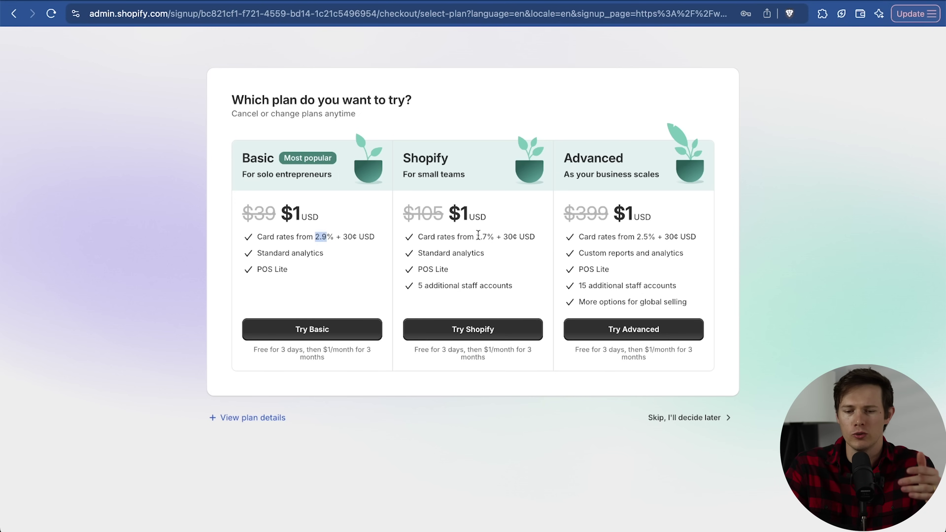
drag(478, 235, 495, 233)
click(480, 253)
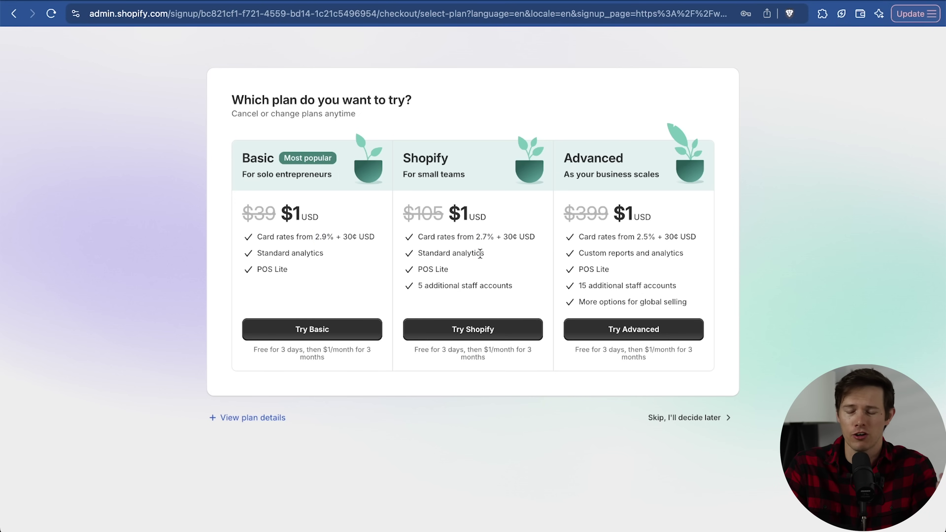
click(295, 338)
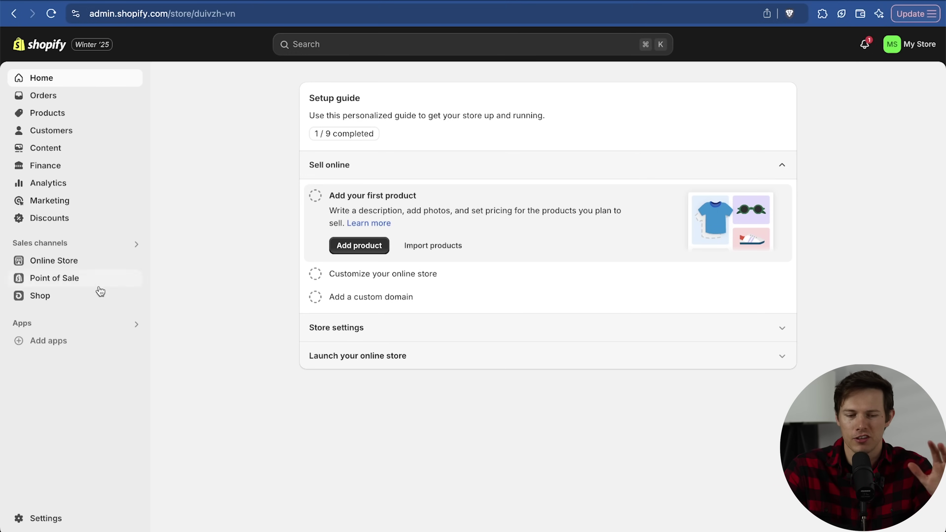
- From Online Store > Themes, choose Add theme > Visit Theme Store
click(54, 261)
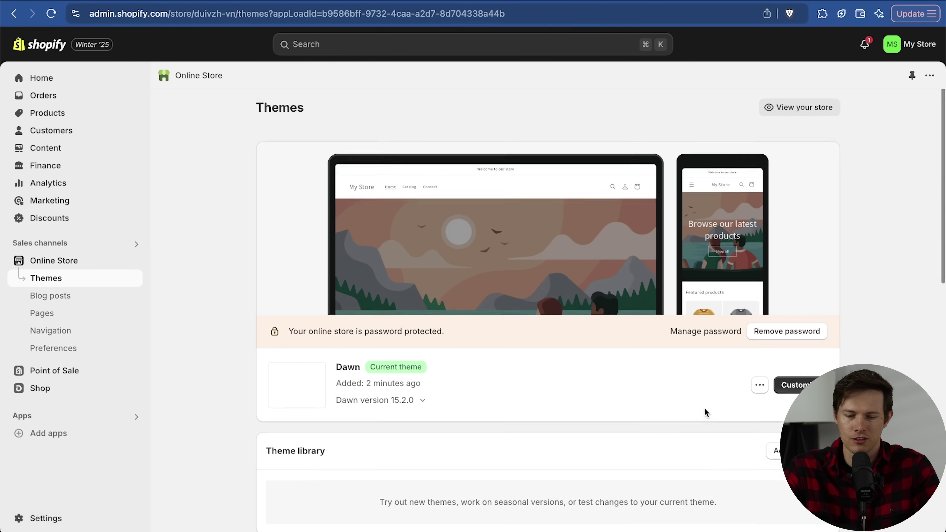
scroll(704, 407, down, 3)
scroll(704, 407, up, 3)
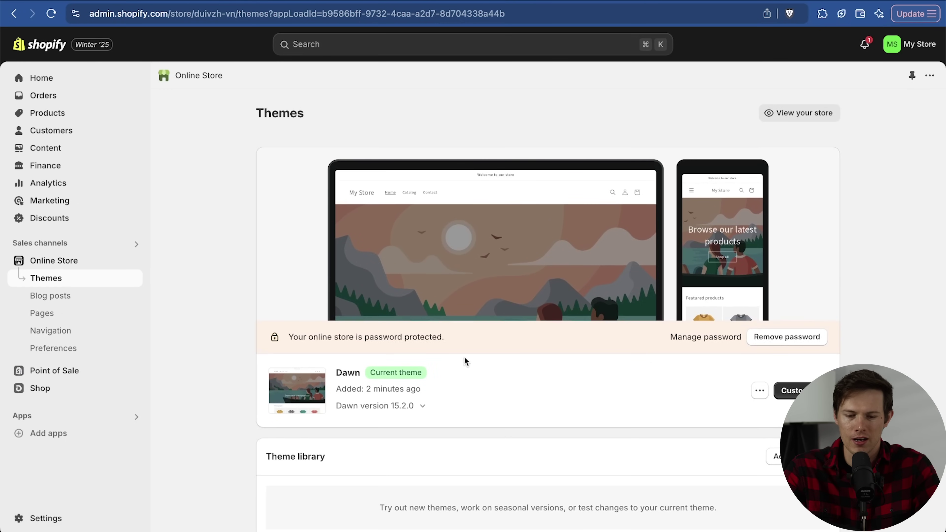
scroll(566, 396, down, 5)
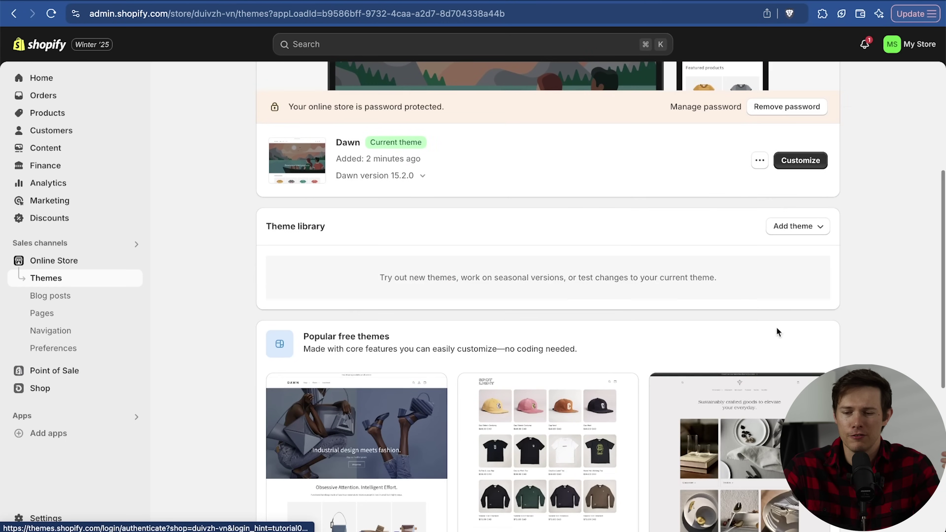
click(802, 229)
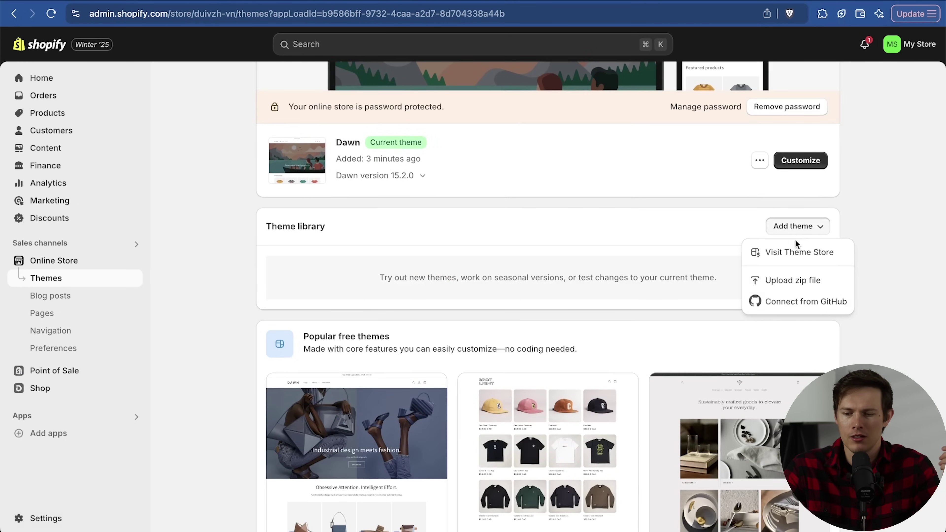
click(795, 255)
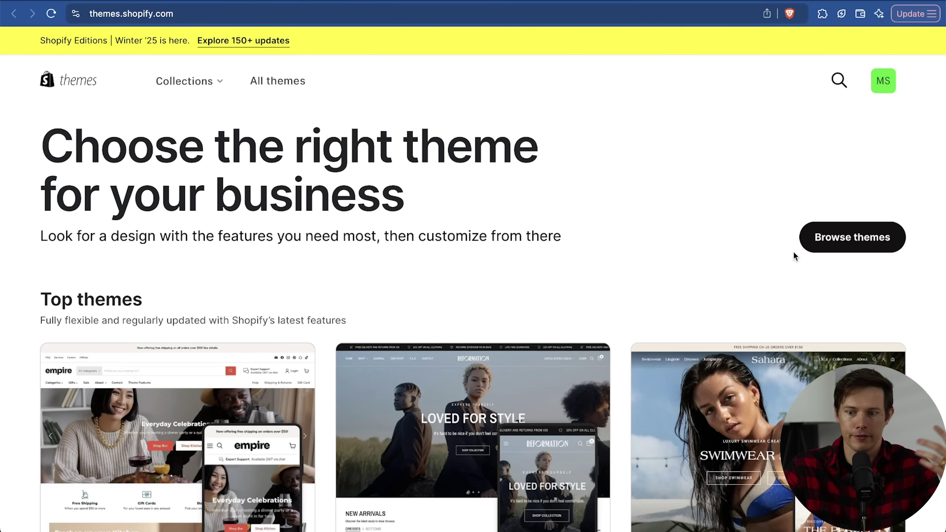
- Browse the full theme catalogue filtered to free themes only
scroll(793, 251, down, 1)
click(854, 215)
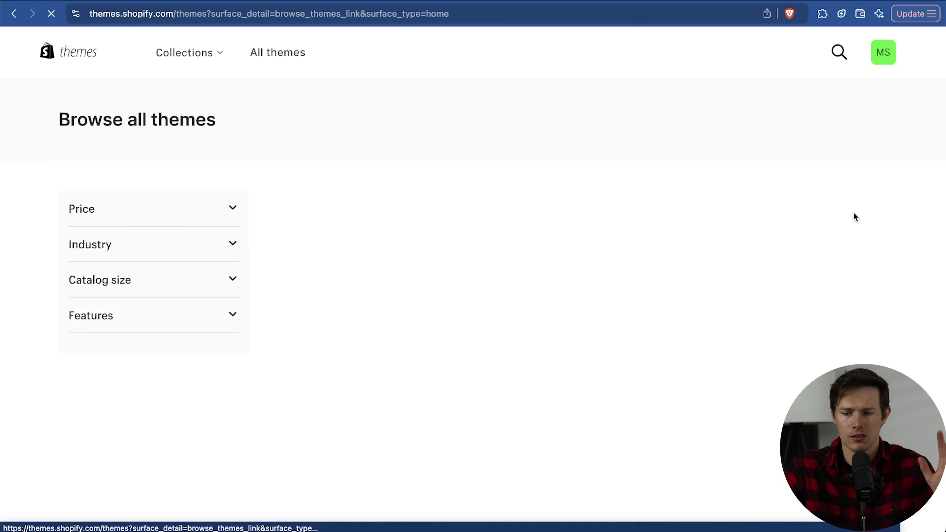
scroll(674, 198, down, 1)
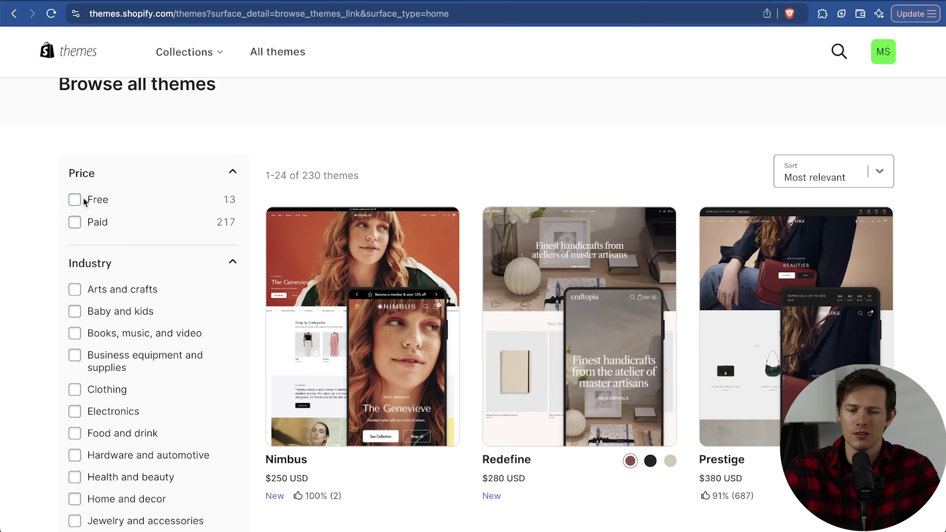
click(77, 200)
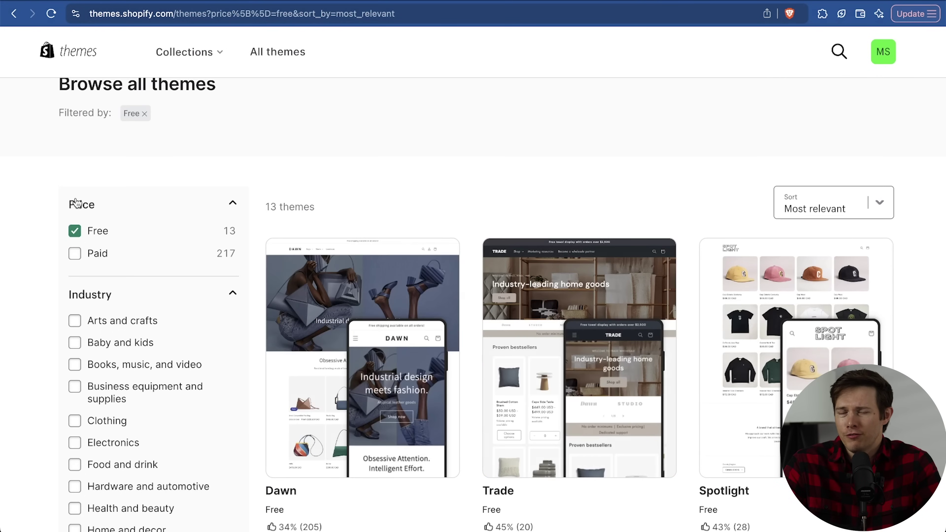
scroll(684, 342, down, 15)
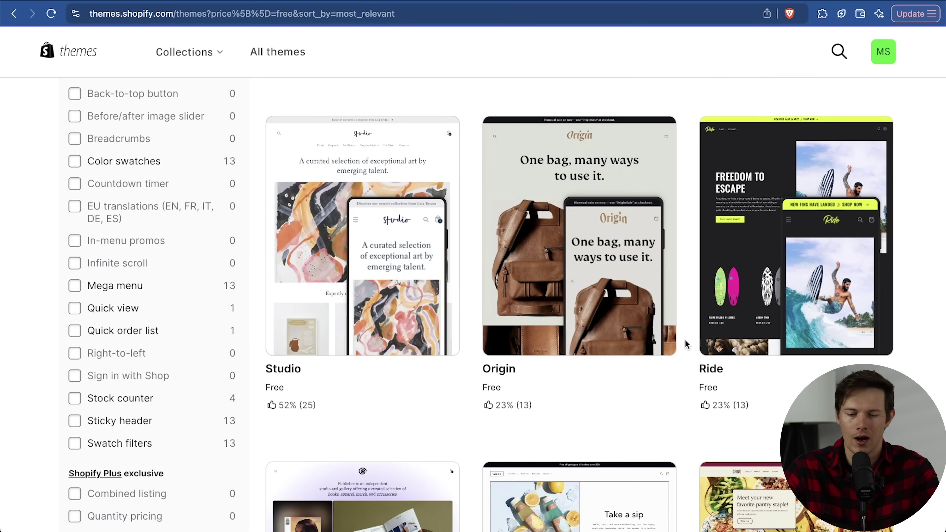
scroll(685, 340, down, 20)
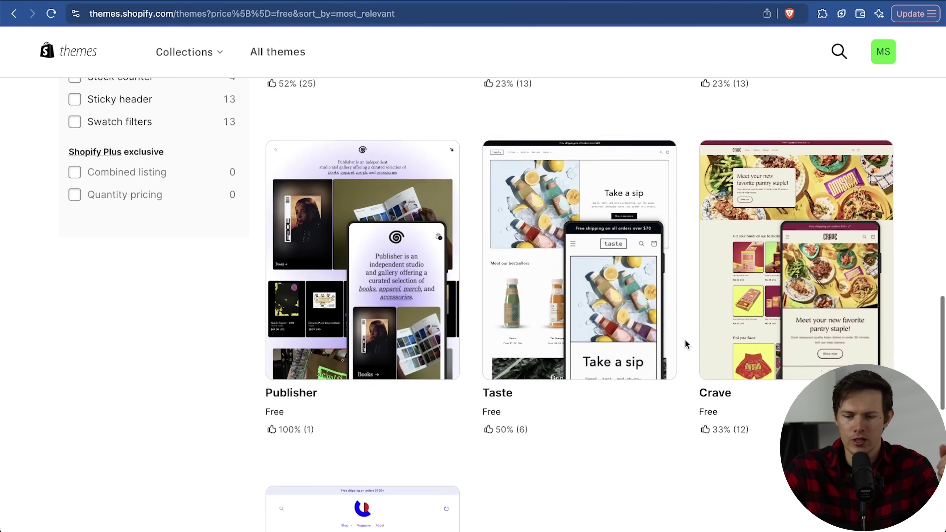
scroll(685, 340, up, 15)
scroll(685, 340, up, 15)
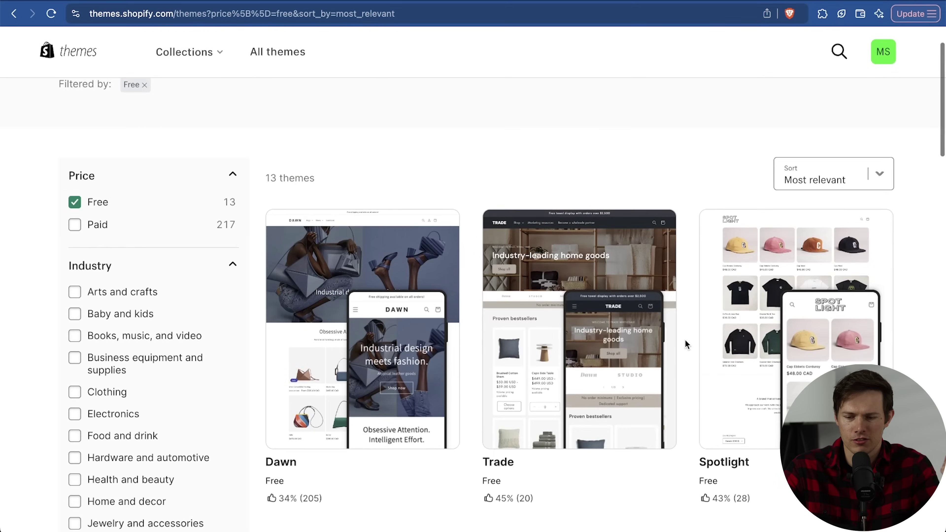
scroll(685, 340, down, 10)
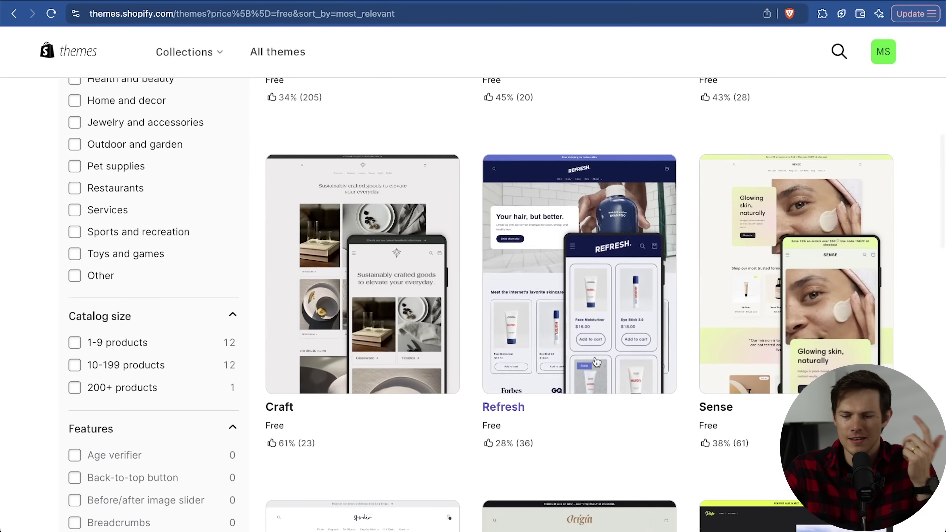
- Open the Refresh theme and add it to the store's theme library
click(579, 362)
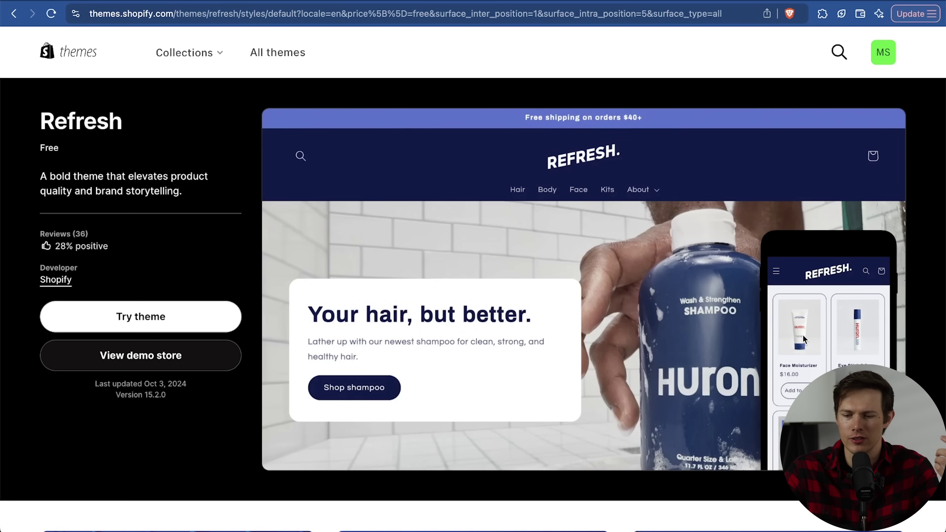
scroll(803, 335, down, 10)
scroll(802, 335, up, 10)
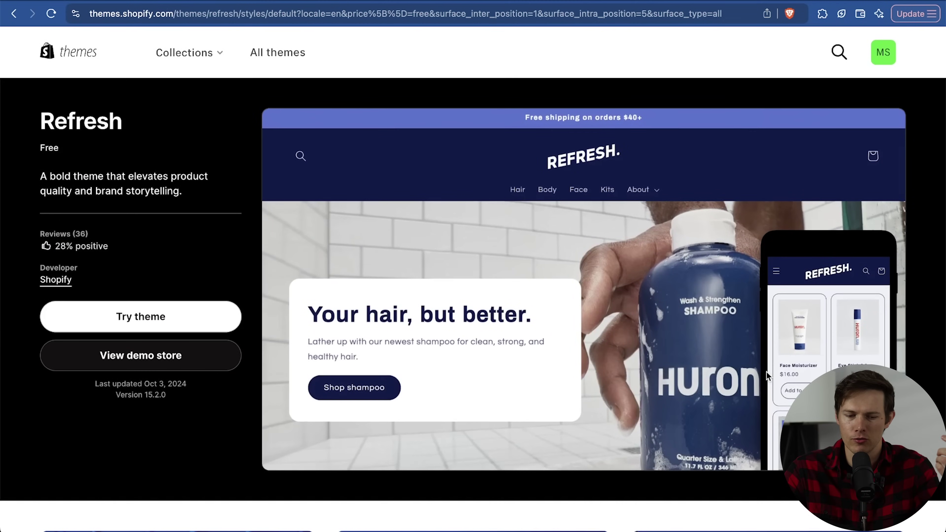
click(166, 320)
- Remove the store's password protection and publish Refresh as the current theme
scroll(920, 328, up, 1)
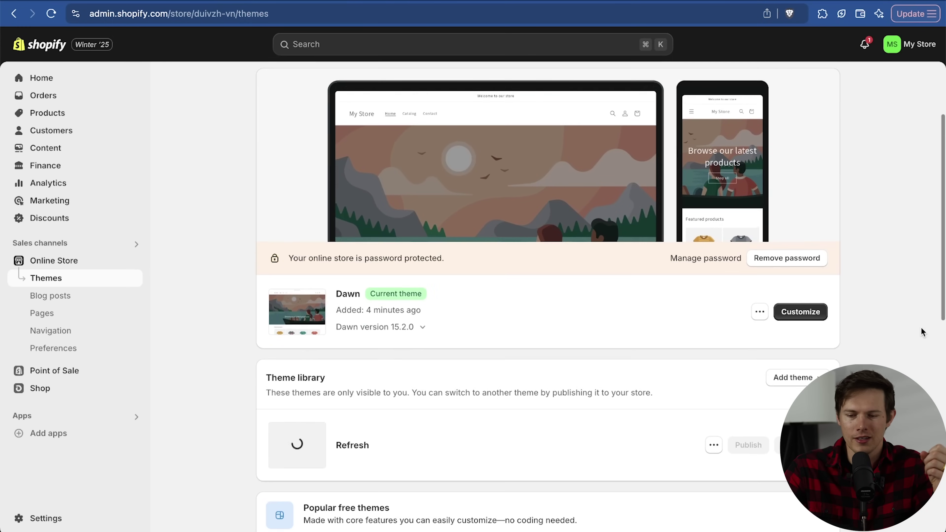
click(792, 257)
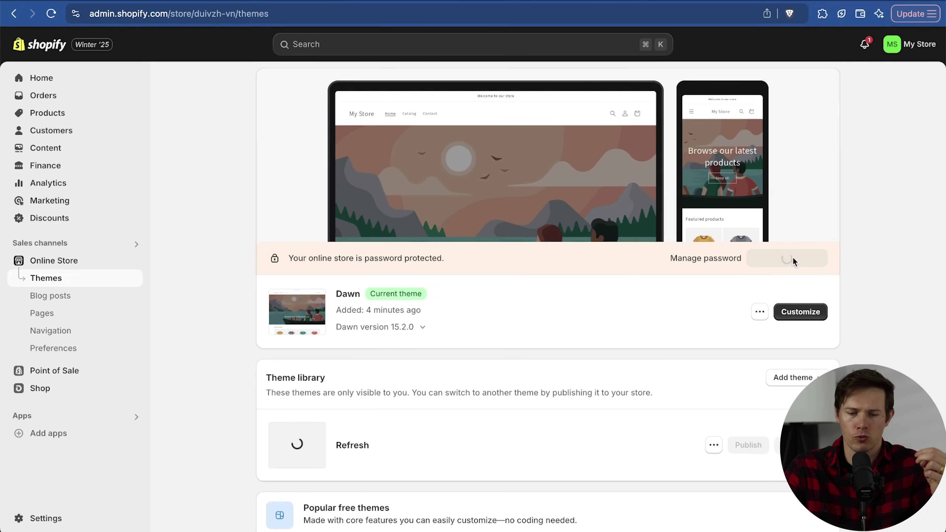
scroll(887, 300, down, 1)
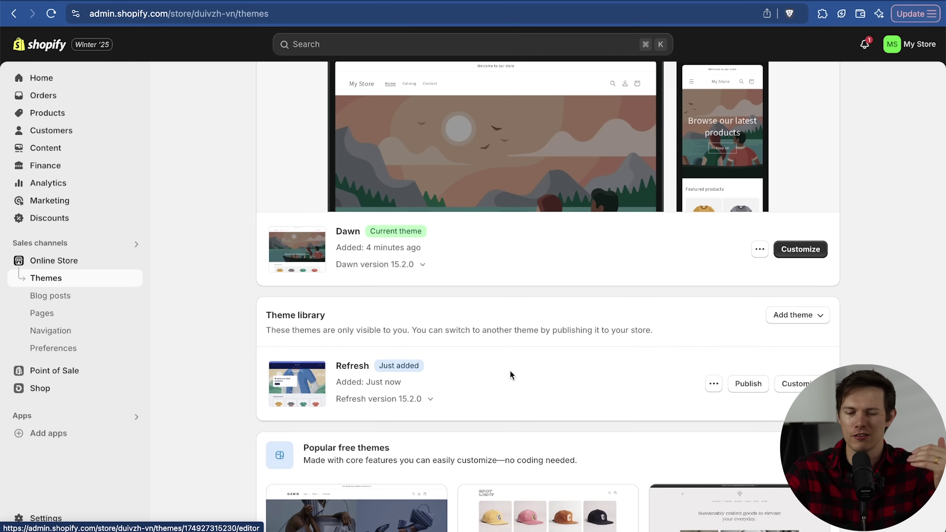
click(754, 386)
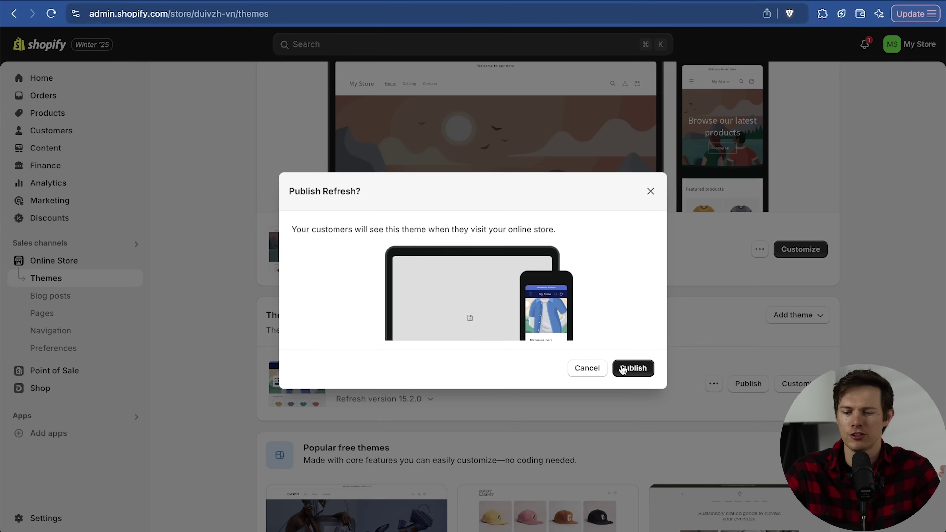
click(633, 368)
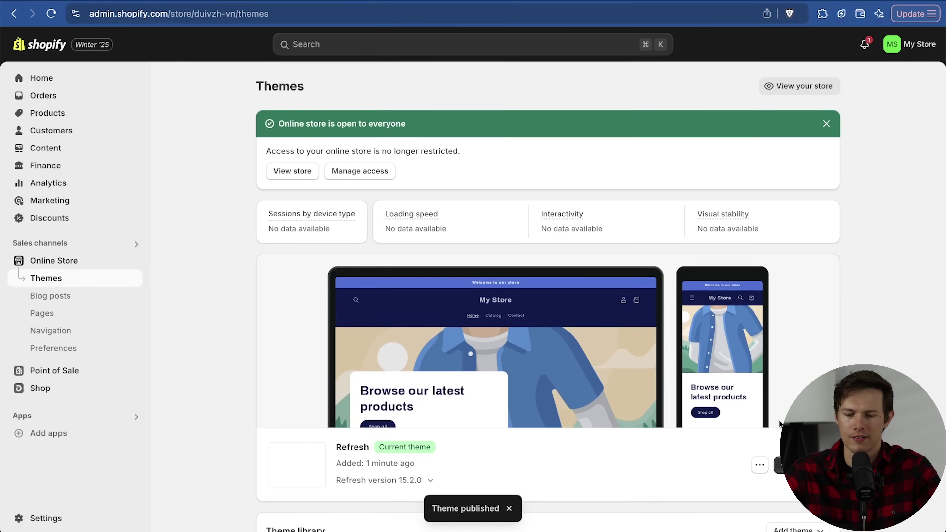
- View the live storefront with Refresh, then close it to return to Themes
click(759, 465)
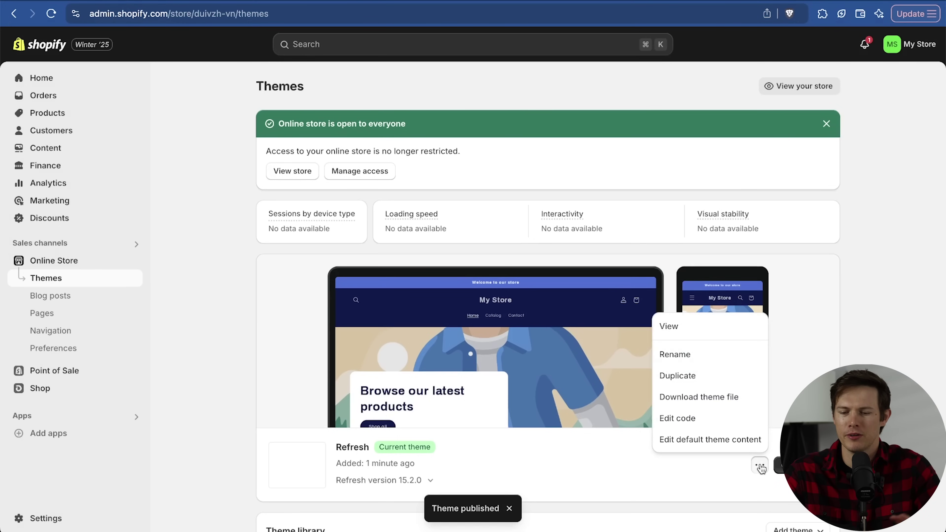
click(674, 327)
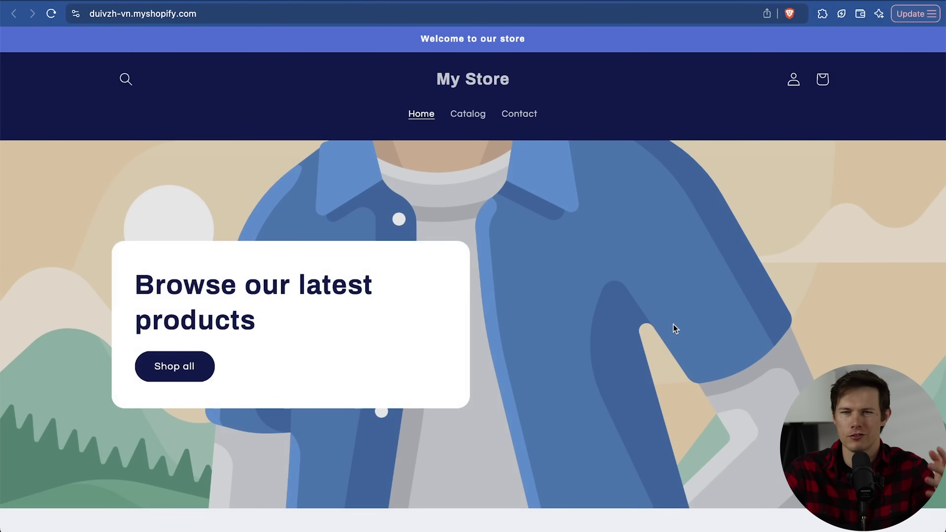
scroll(673, 324, down, 15)
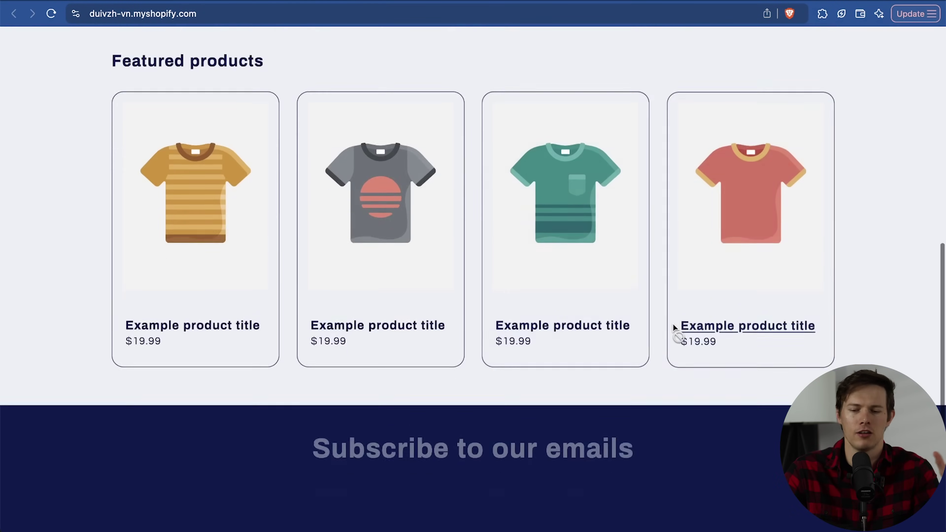
scroll(673, 326, up, 20)
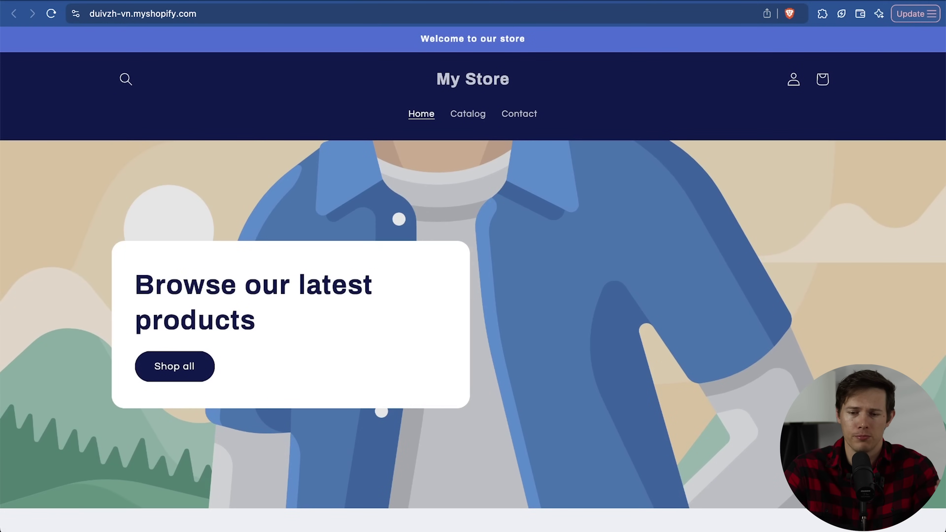
key(super+w)
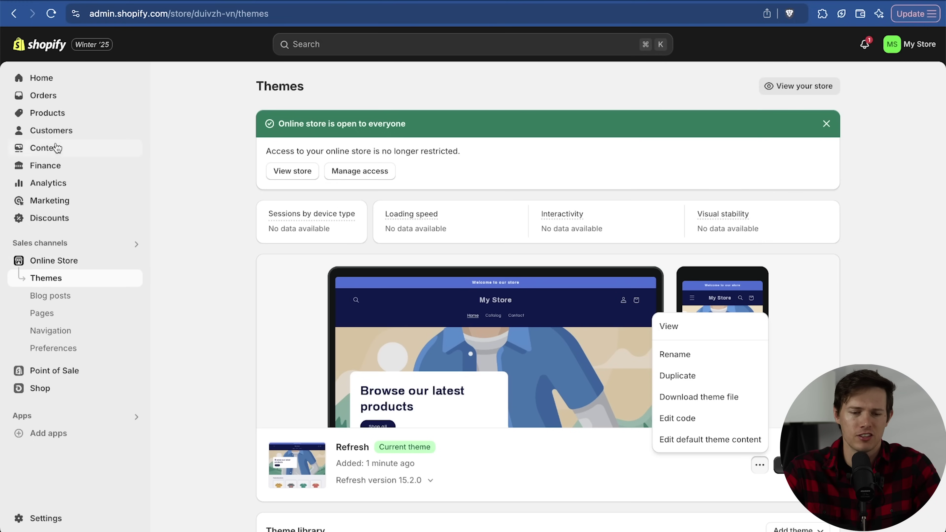
- Create a new product titled Bulova Mens Chronograph with the pasted key-features description
click(59, 116)
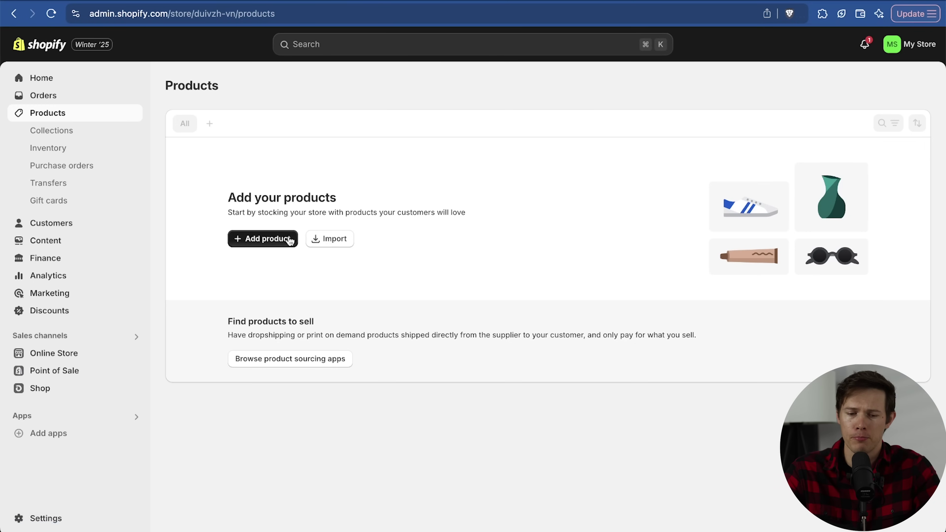
click(267, 239)
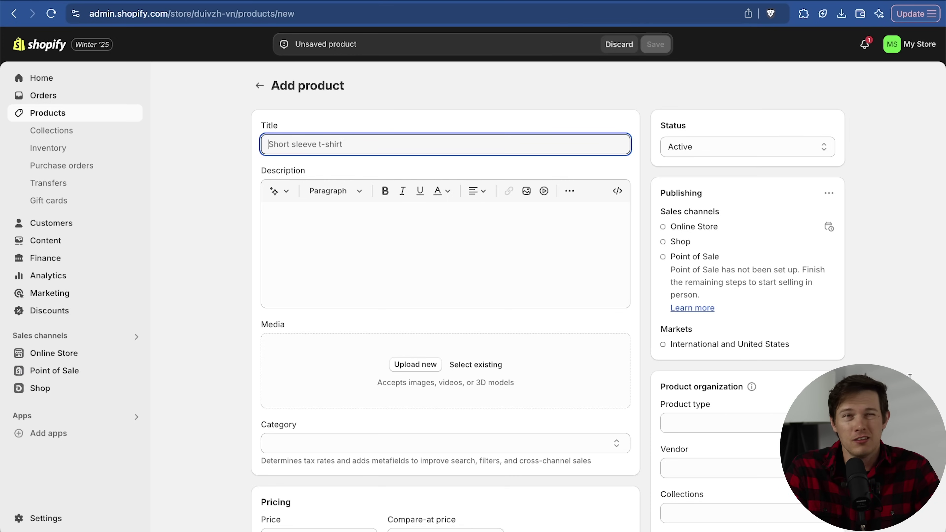
text(Bulova Mens Chronograph)
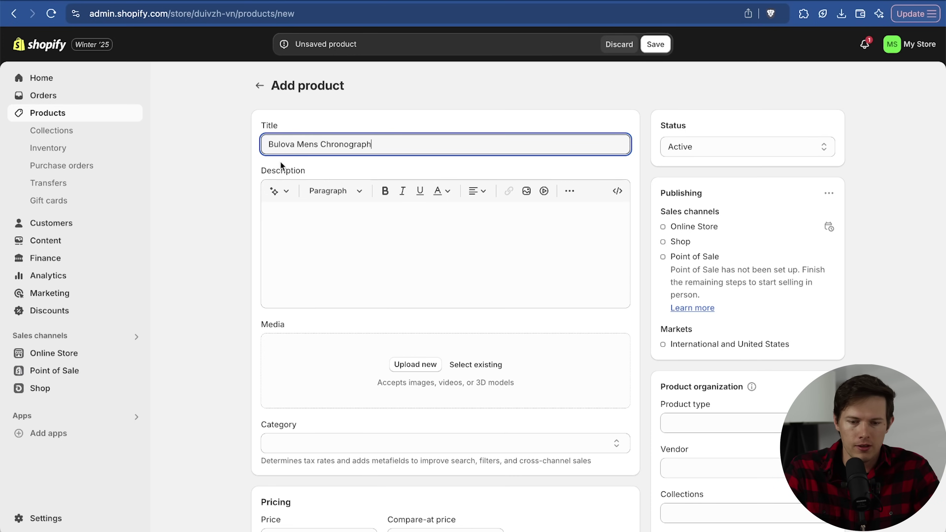
click(328, 224)
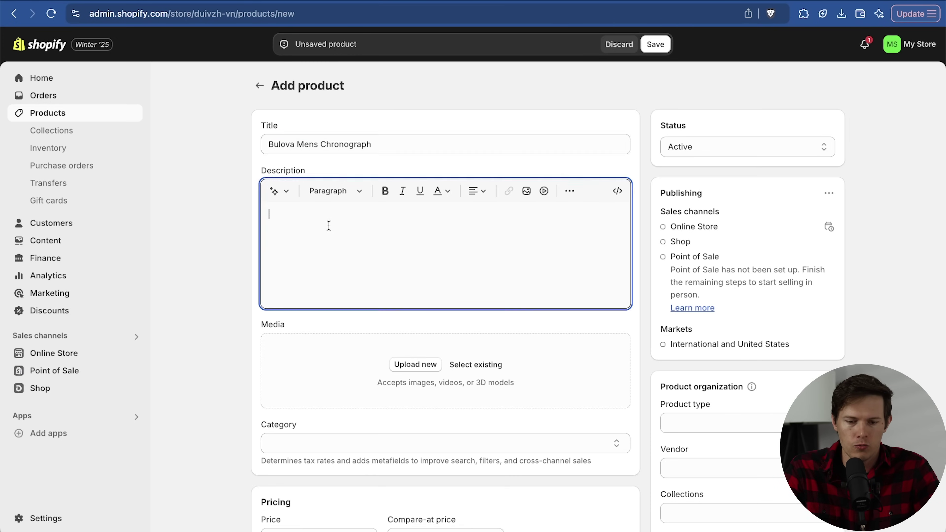
text(Key Features: Premium Craftsmanship: Built with a durable stainless steel case and bracelet, this watch offers exceptional strength and elegance. High-Precision Chronograph: Track time with precision thanks to the multi-function chronograph sub-dials that measure elapsed time to the second. Bold Dial Design: A sleek, easy-to-read dial features luminous hands and markers, ensuring visibility in all lighting conditions. Quartz Movement: Powered by reliable quartz technology, the Bulova Chronograph delivers consistent accuracy and dependable performance. Water Resistance: Engineered to withstand water exposure up to 100 meters (330 feet), making it ideal for swimming, snorkeling, or daily wear. Versatile Style: From the boardroom to weekend adventures, the Bulova Men’s Chronograph complements both formal and casual attire.)
scroll(384, 255, down, 2)
scroll(384, 255, up, 2)
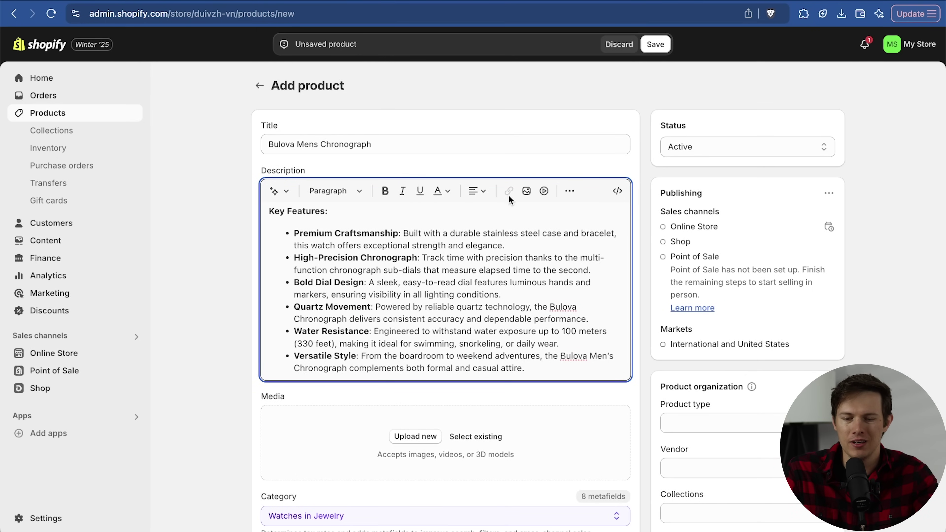
- Start a link on 'durable stainless steel' in the first bullet, then cancel it
drag(451, 234, 536, 233)
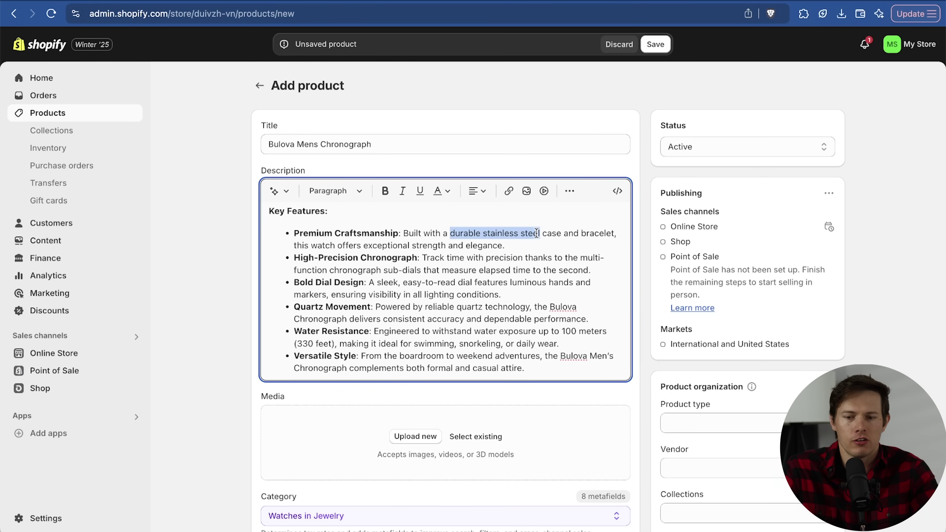
click(509, 191)
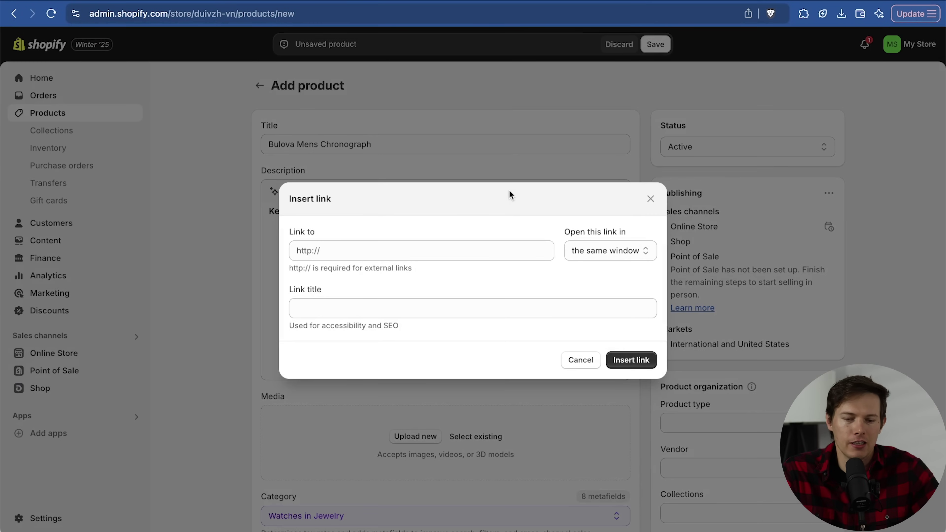
click(419, 250)
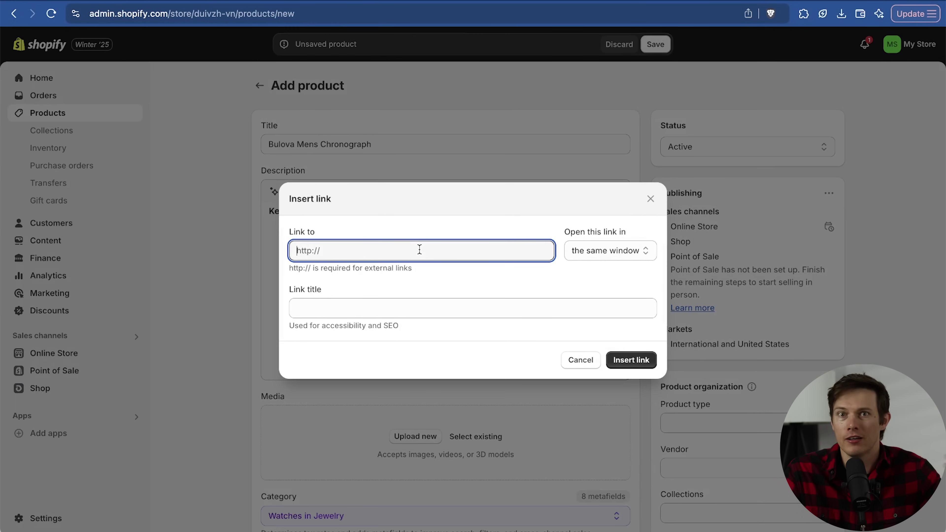
click(580, 359)
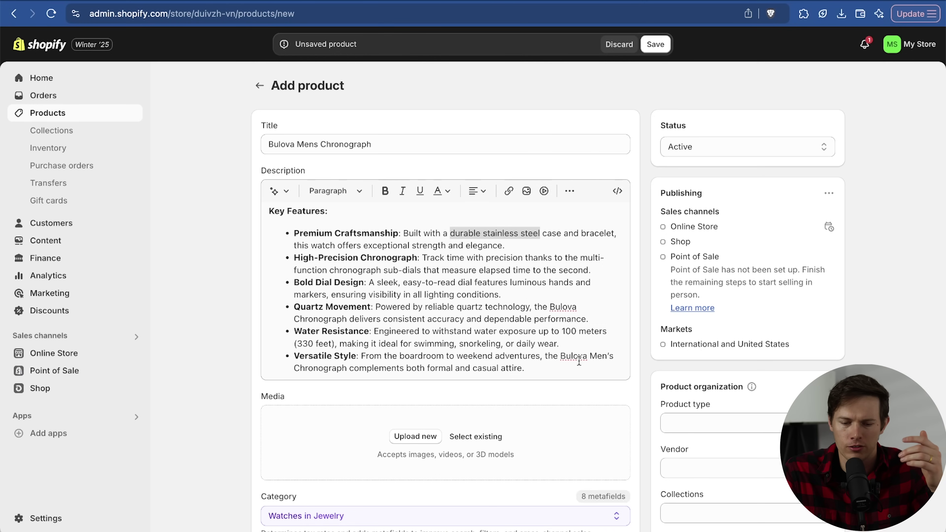
scroll(453, 350, down, 4)
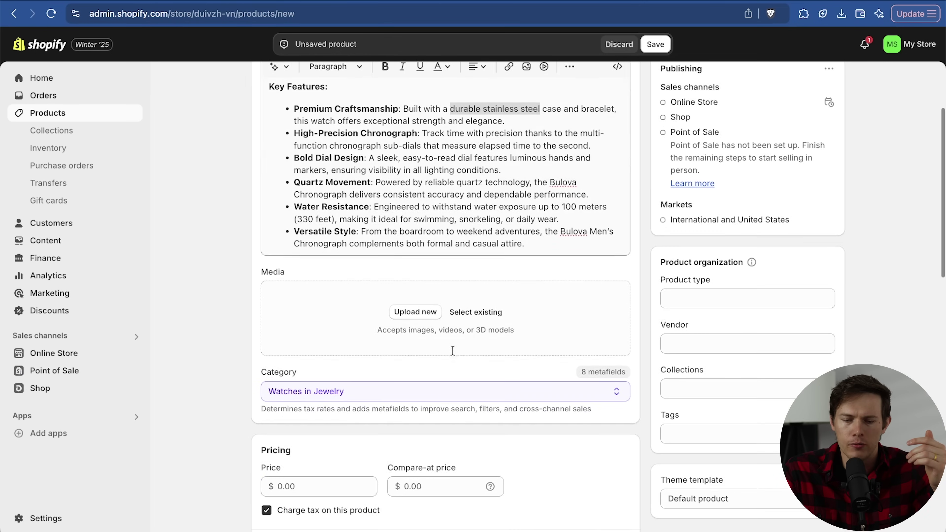
click(414, 311)
- Upload four Bulova images from the Santrel Watch Shop folder and move the third into second place
click(273, 231)
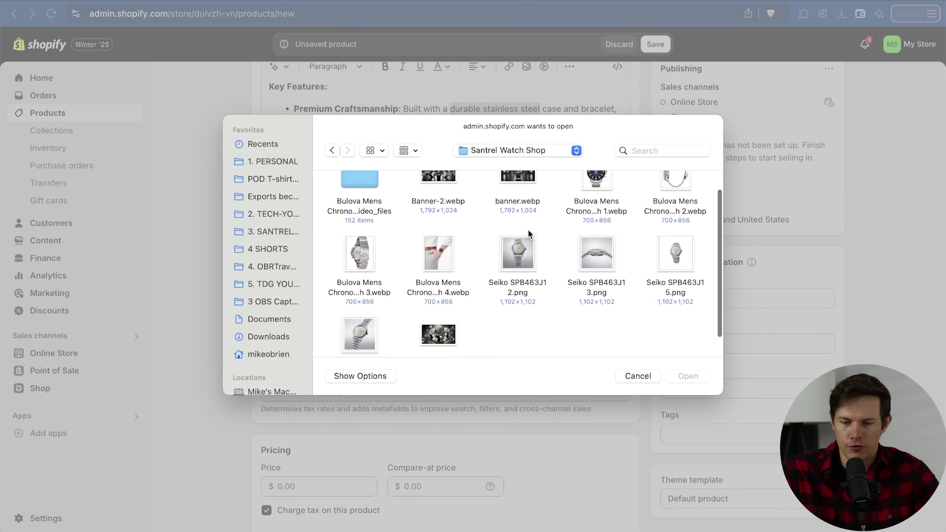
click(594, 209)
super+click(678, 208)
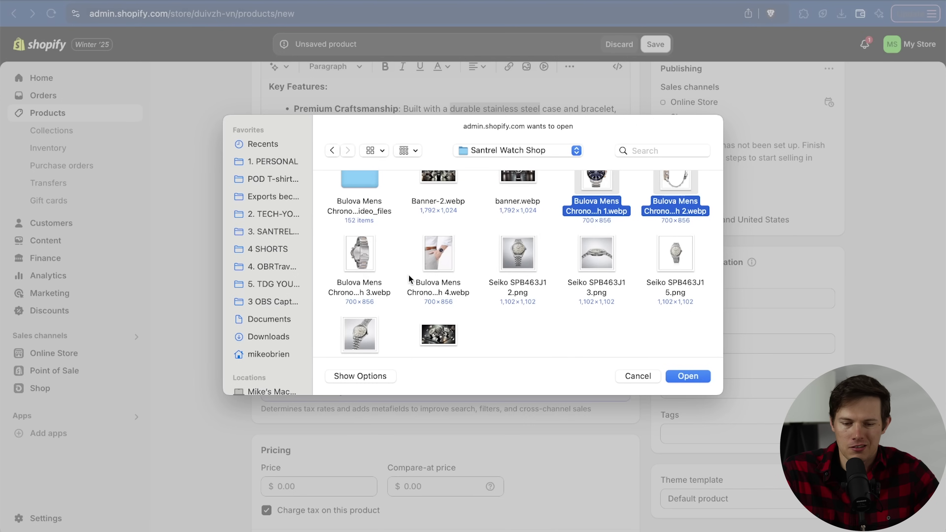
super+click(360, 292)
super+click(441, 292)
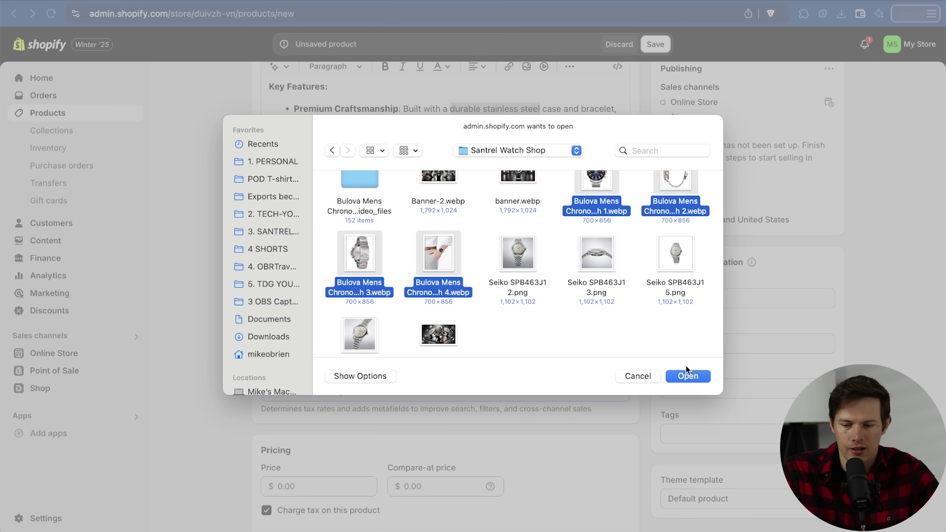
click(687, 374)
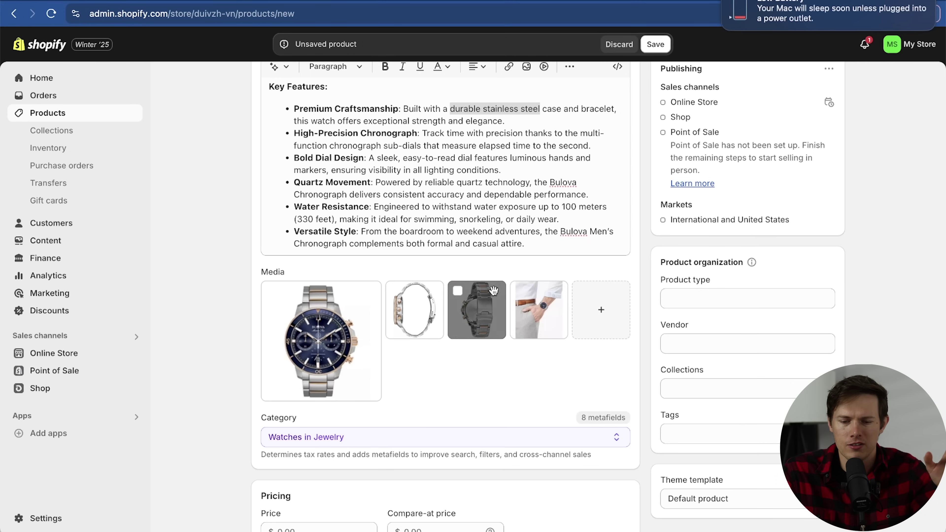
mouse_move(496, 292)
mouse_down()
mouse_move(455, 293)
mouse_move(484, 298)
mouse_up()
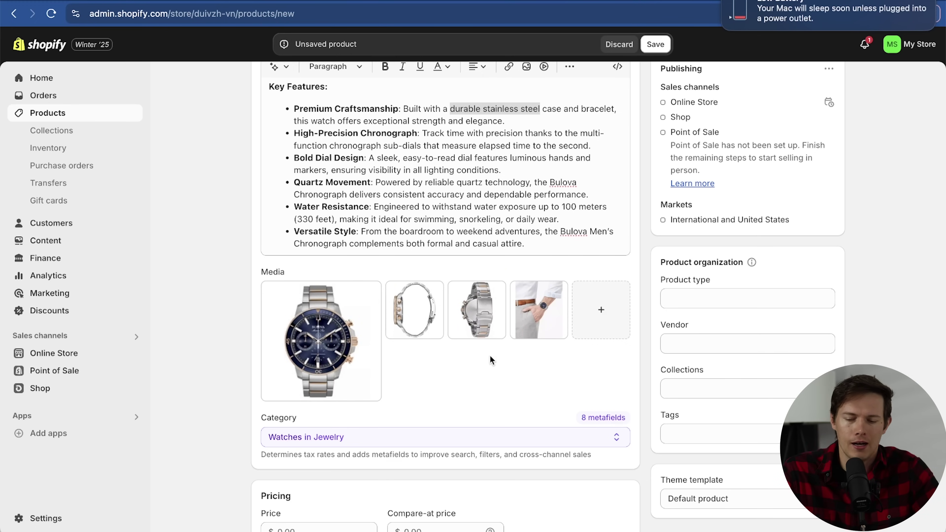
scroll(490, 356, down, 2)
- Enter price $499.00, compare-at price $599.00 and cost per item $200.00
scroll(490, 360, down, 1)
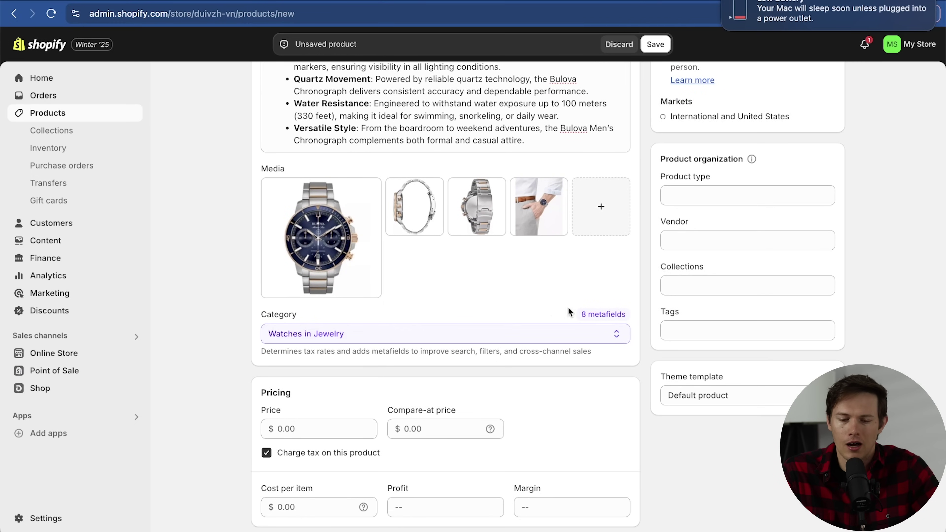
scroll(625, 354, down, 6)
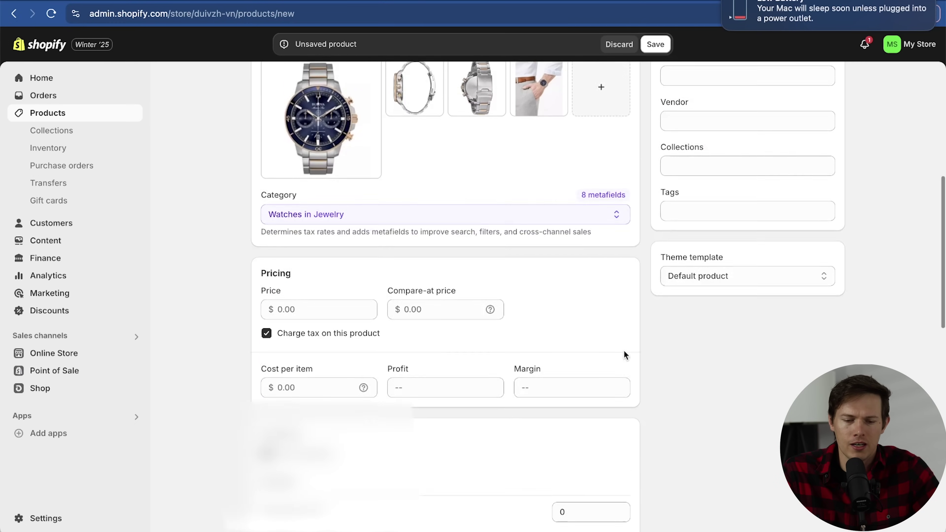
click(332, 168)
scroll(332, 168, up, 2)
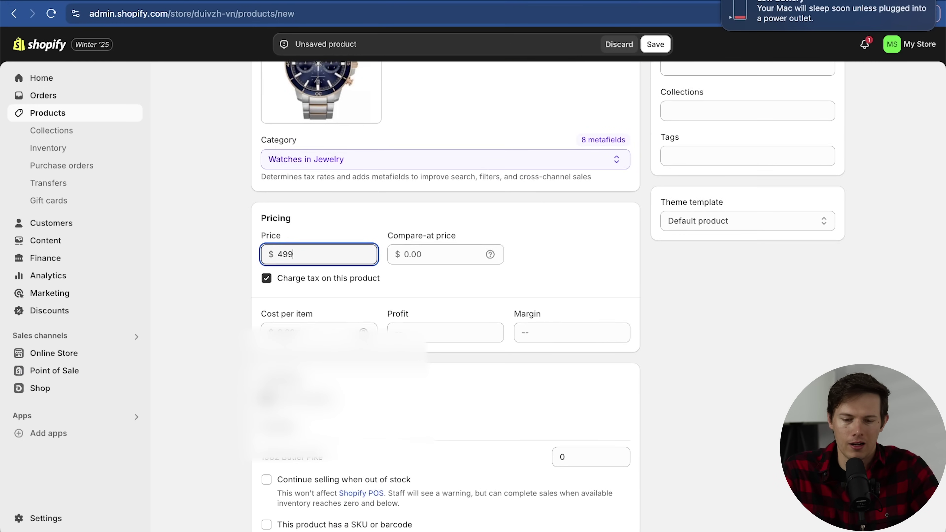
click(425, 254)
text(599)
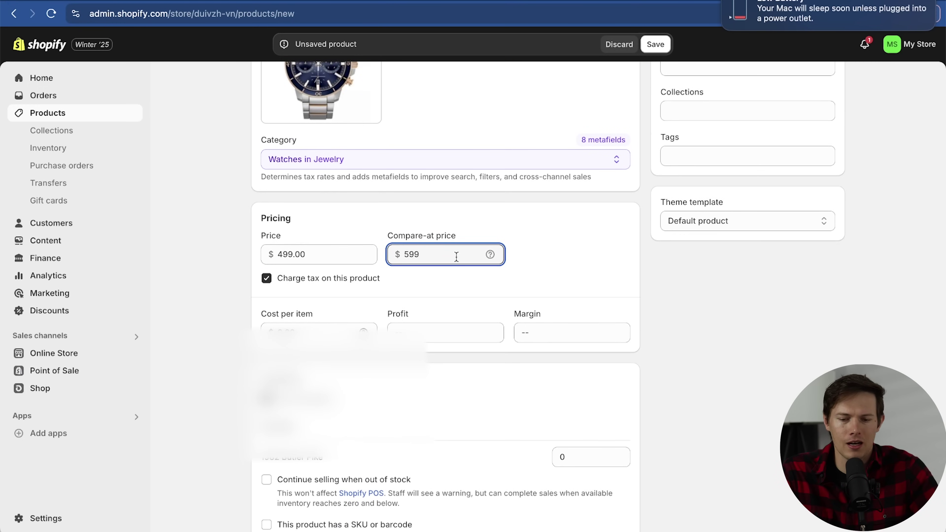
scroll(461, 287, down, 1)
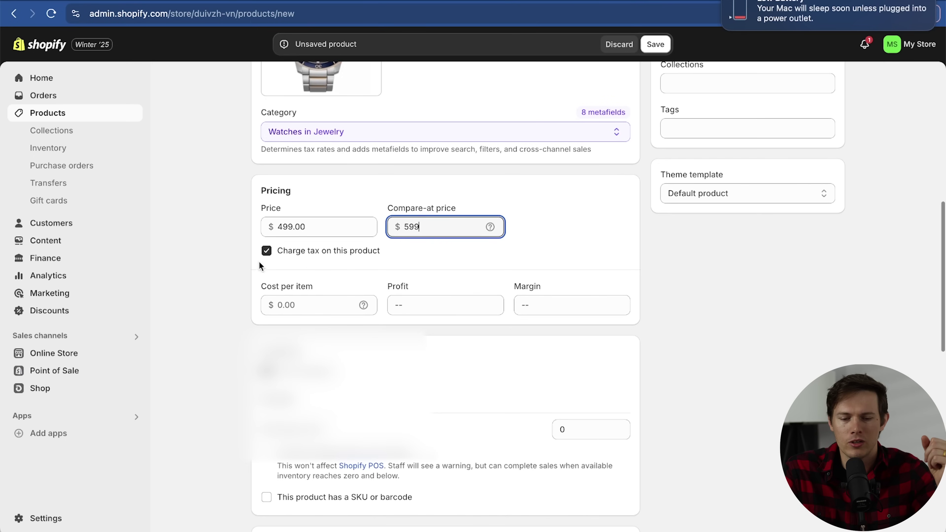
click(267, 251)
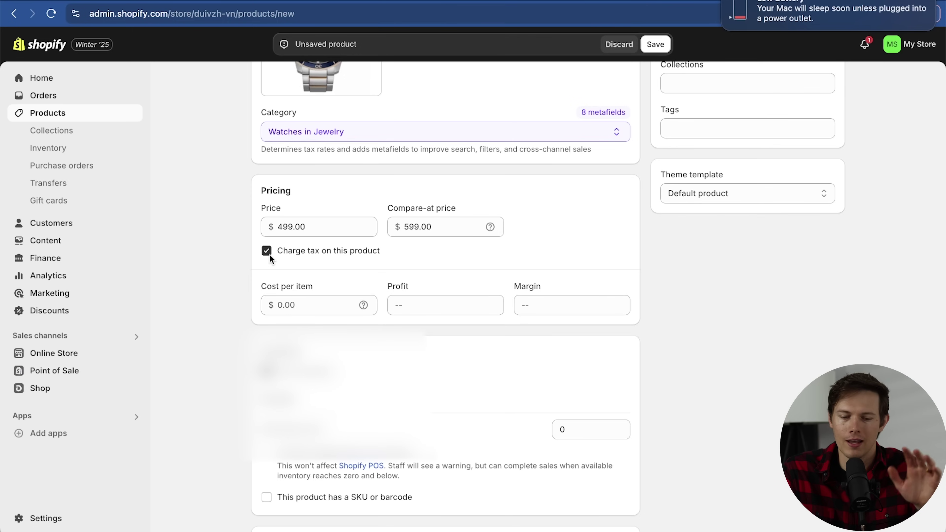
click(325, 309)
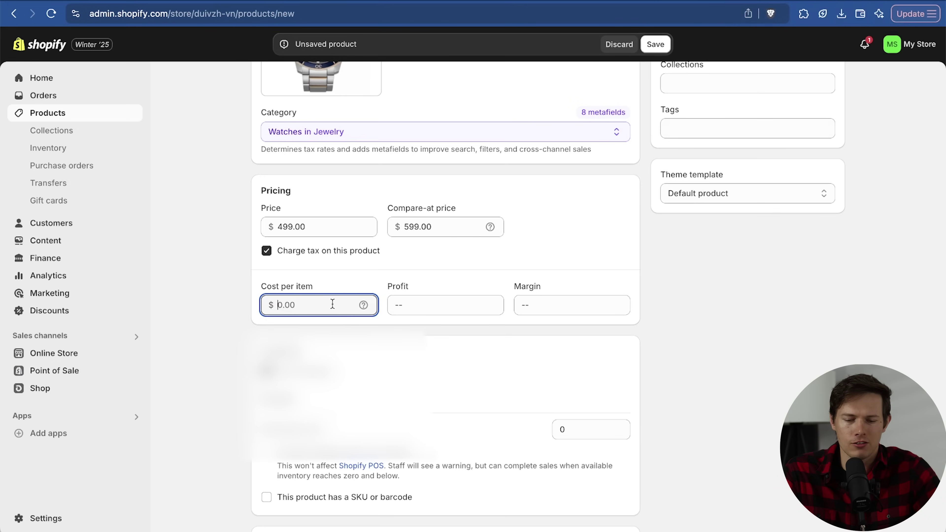
text(200)
click(459, 342)
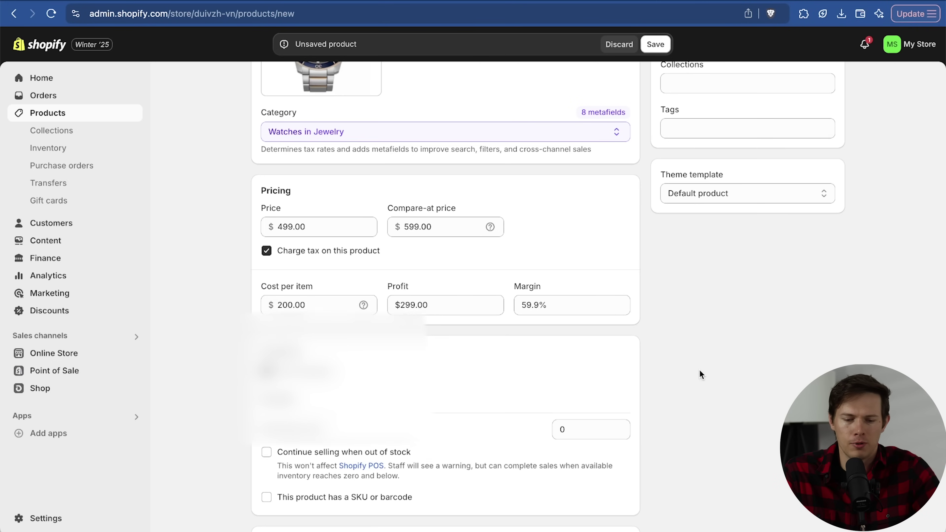
scroll(700, 374, down, 4)
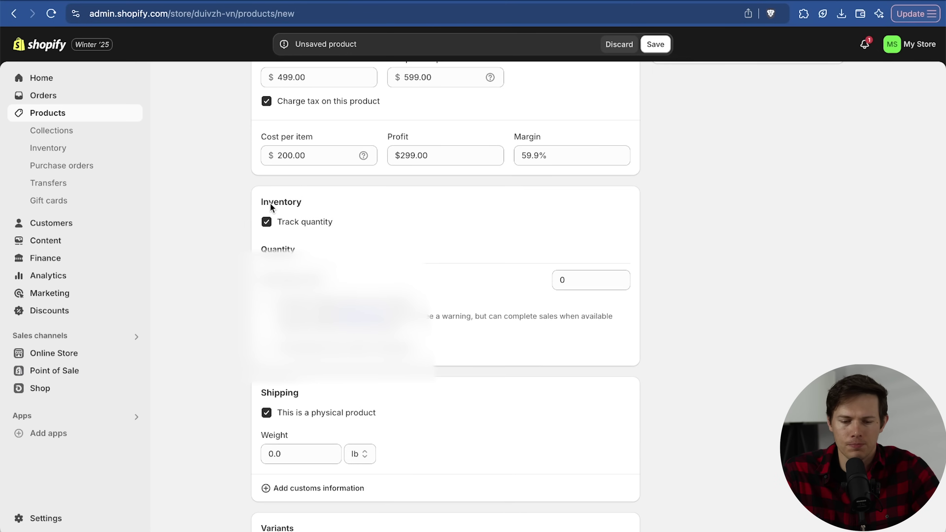
- Set the stock quantity to 150 and give the product SKU 10001
click(581, 280)
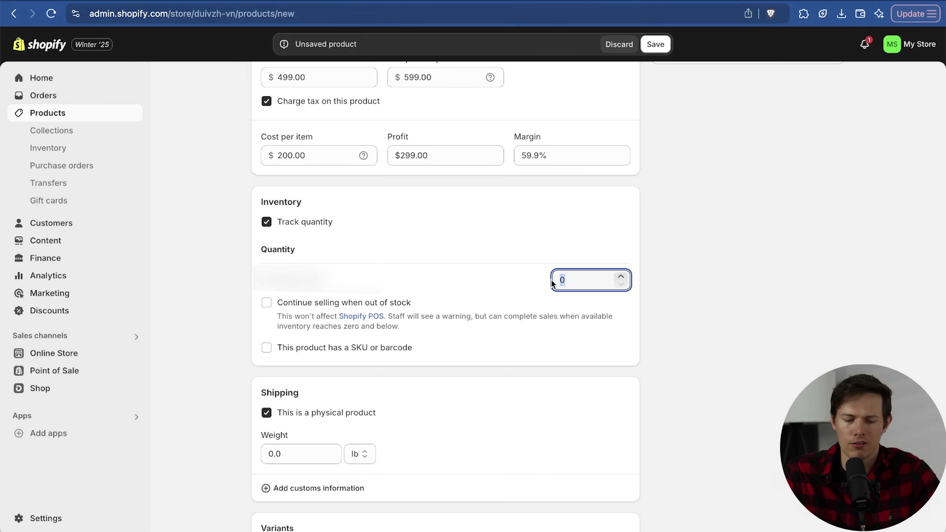
text(150)
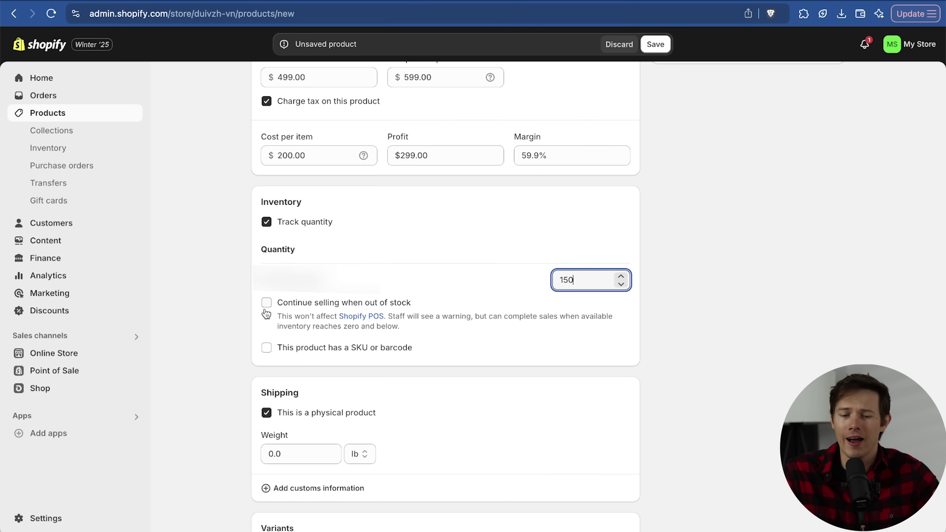
click(266, 347)
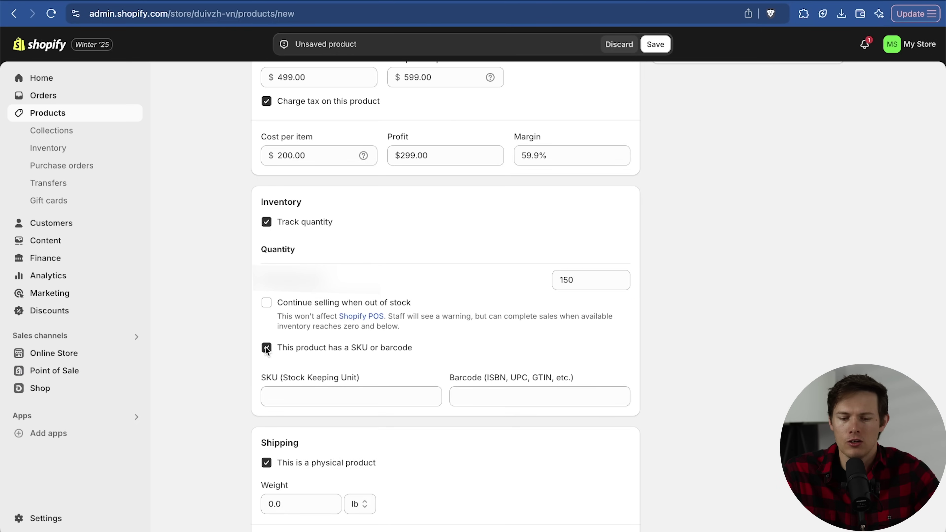
click(317, 396)
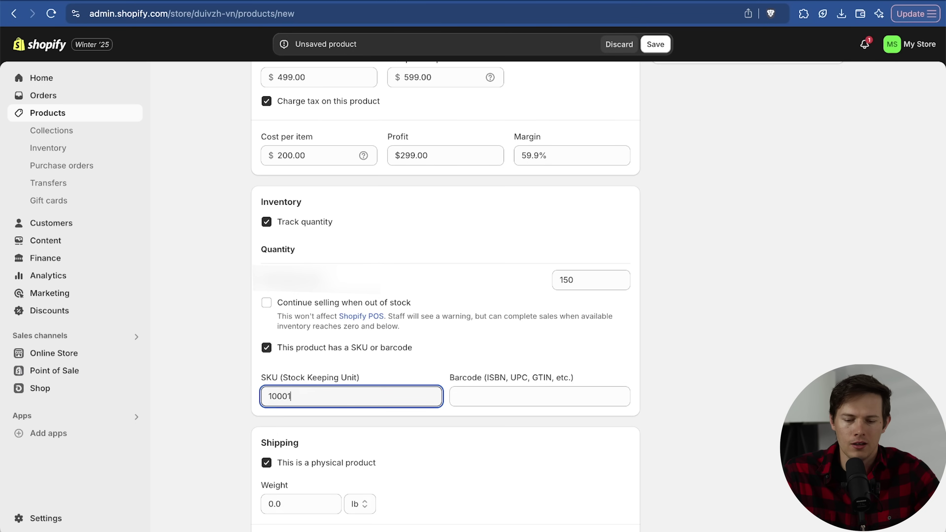
scroll(684, 389, down, 7)
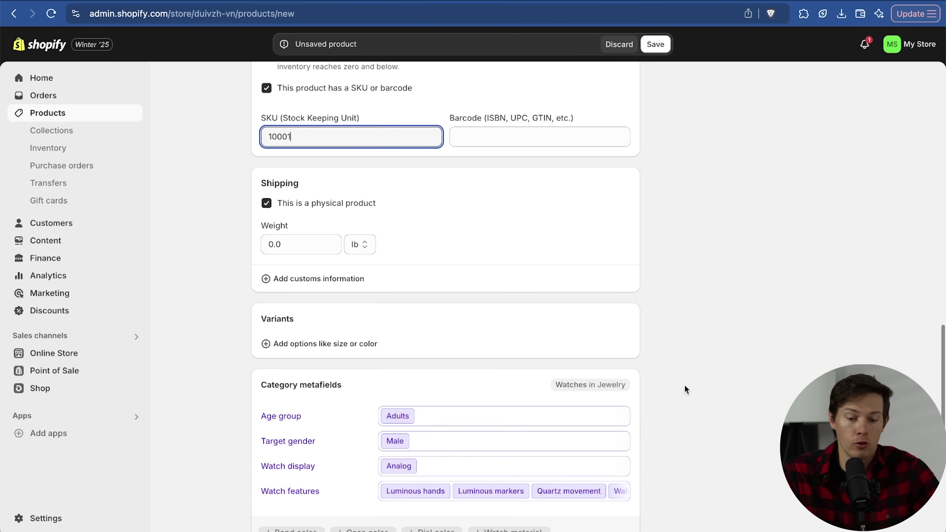
scroll(684, 389, down, 3)
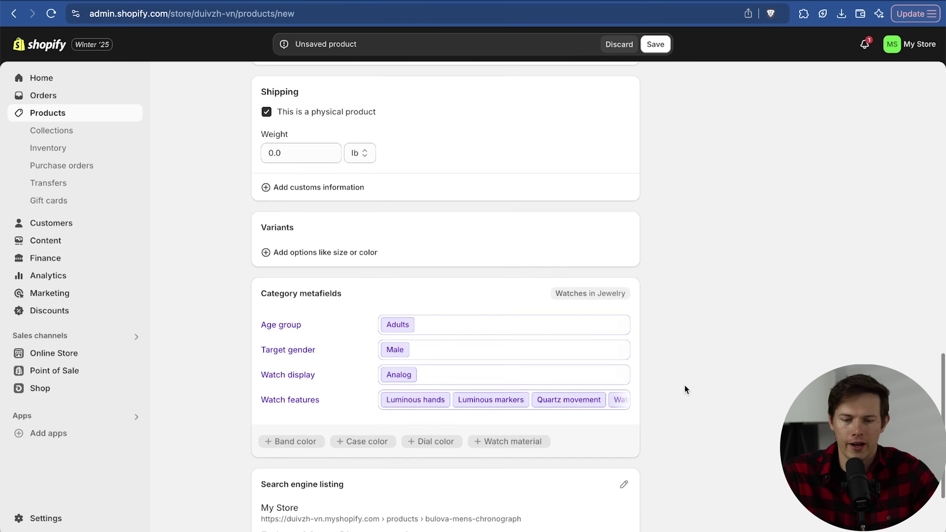
- Set the shipping weight to 0.2 lb and show the customs information fields
click(299, 155)
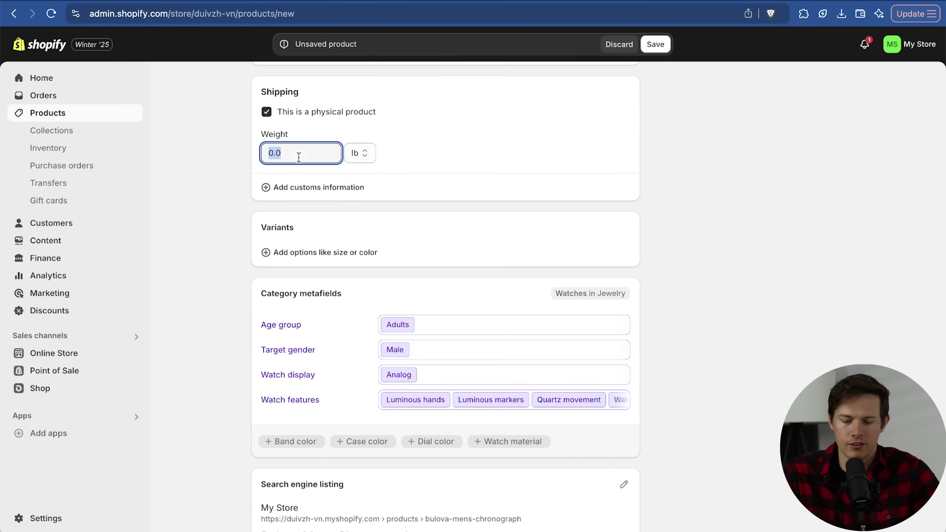
text(0.)
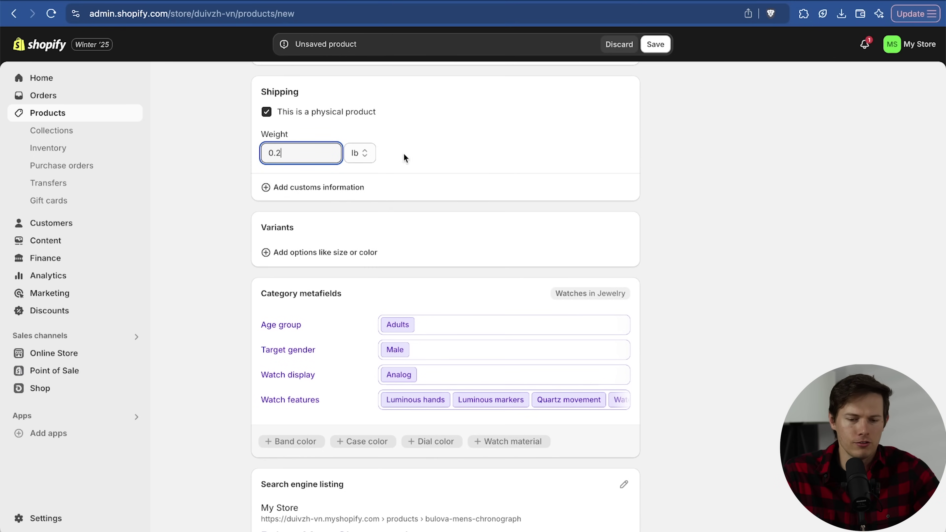
click(445, 185)
scroll(525, 233, down, 5)
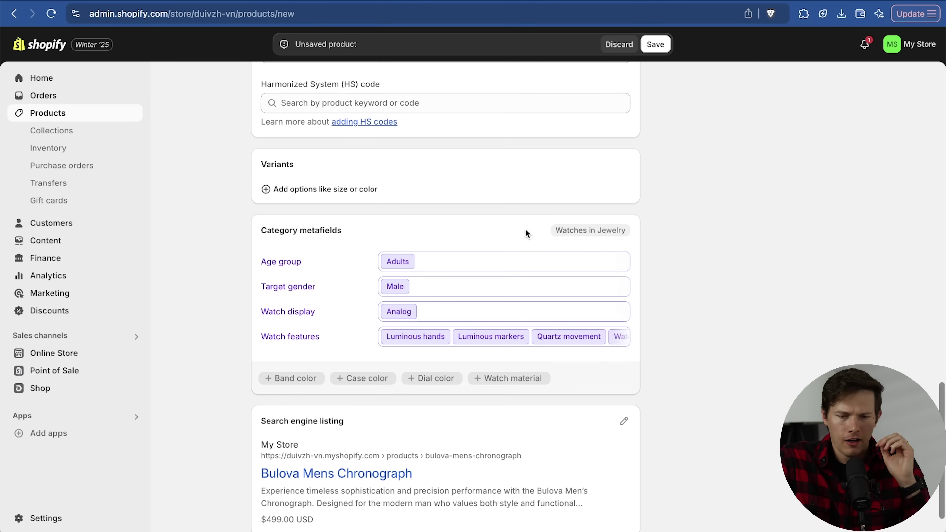
- Add a Dial color variant option with Blue and Black values
click(281, 199)
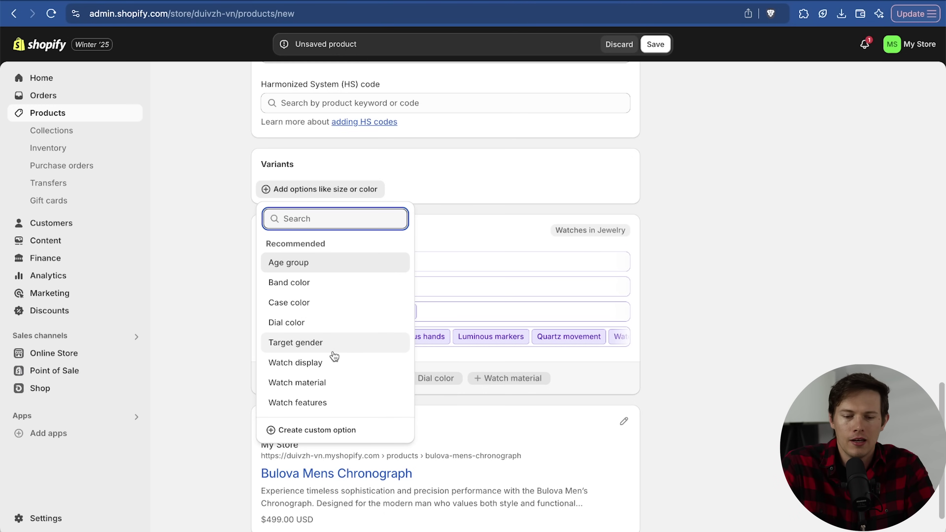
click(339, 323)
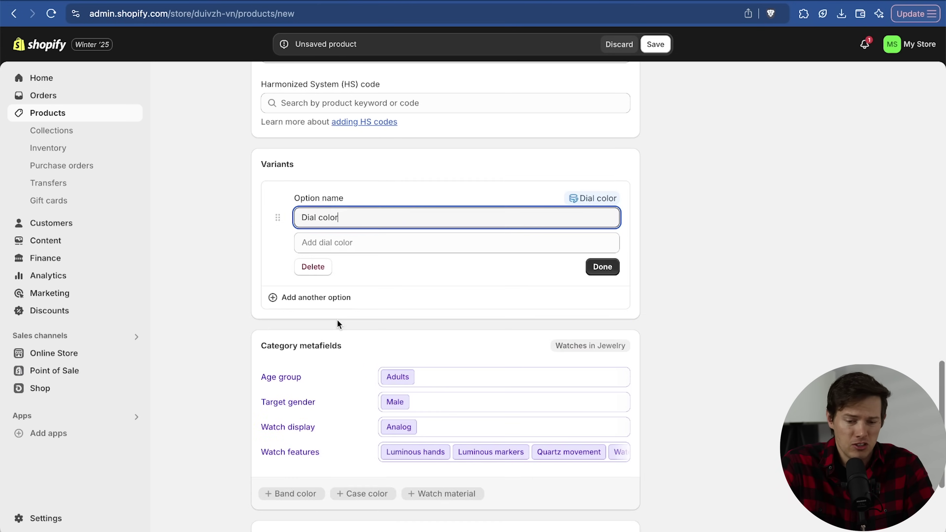
click(357, 242)
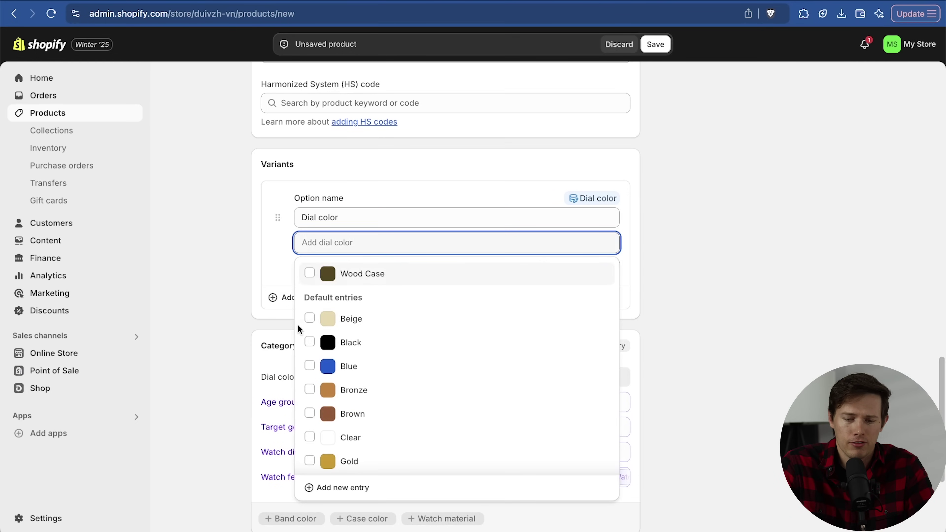
click(413, 367)
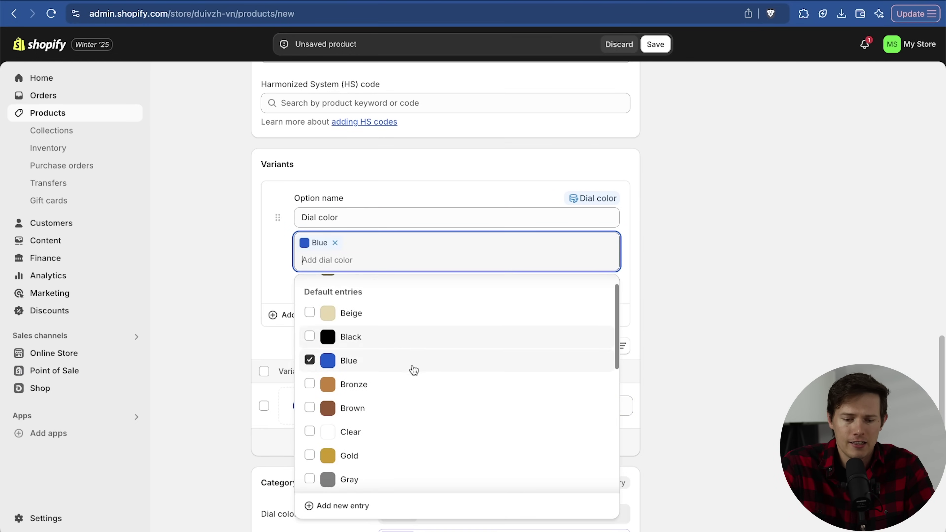
click(309, 337)
click(728, 215)
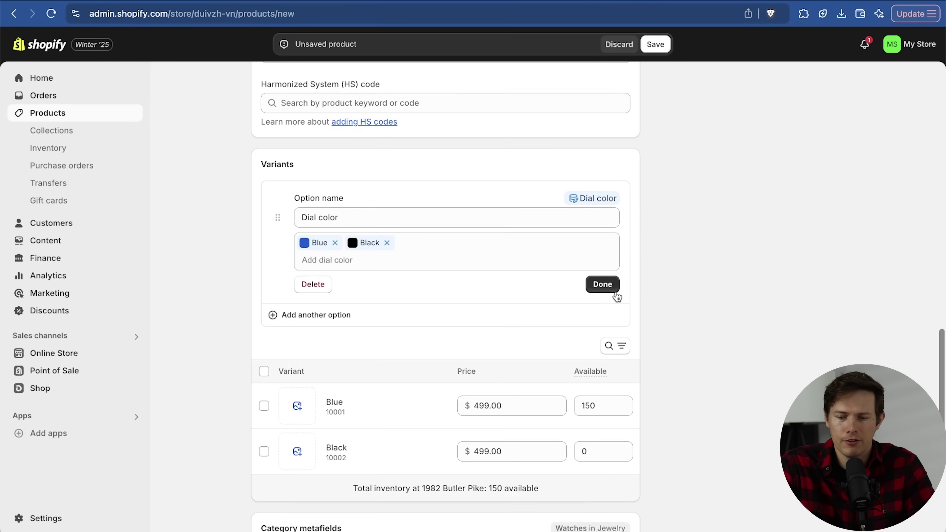
- Discard a new custom colour entry and finish the Dial color option
click(361, 257)
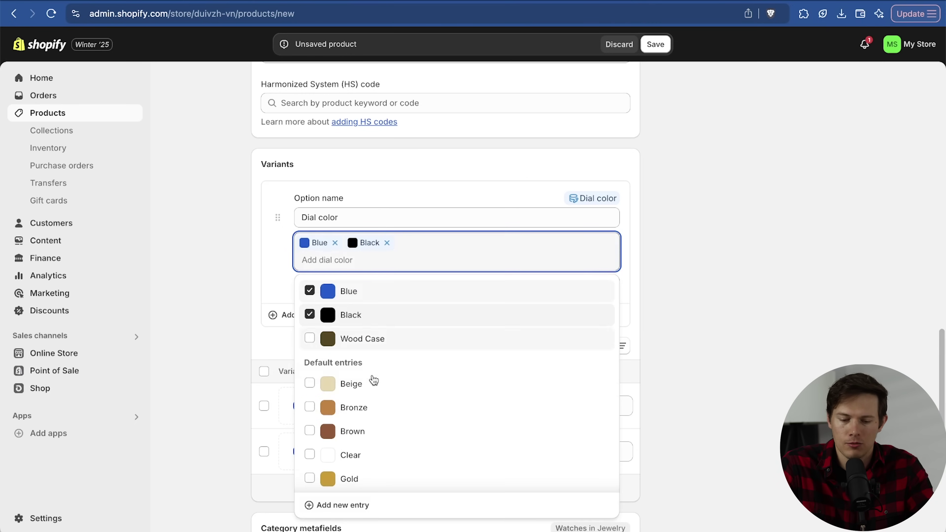
scroll(369, 410, down, 3)
click(357, 506)
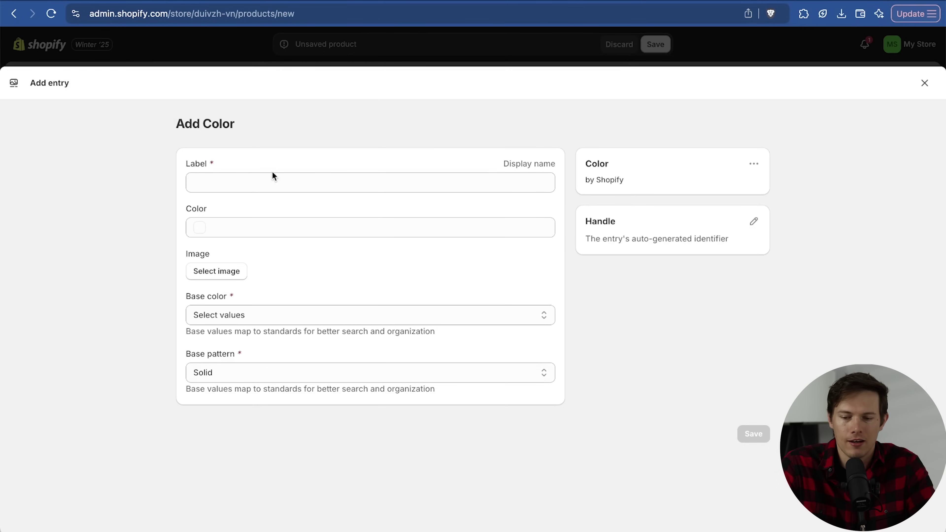
click(924, 84)
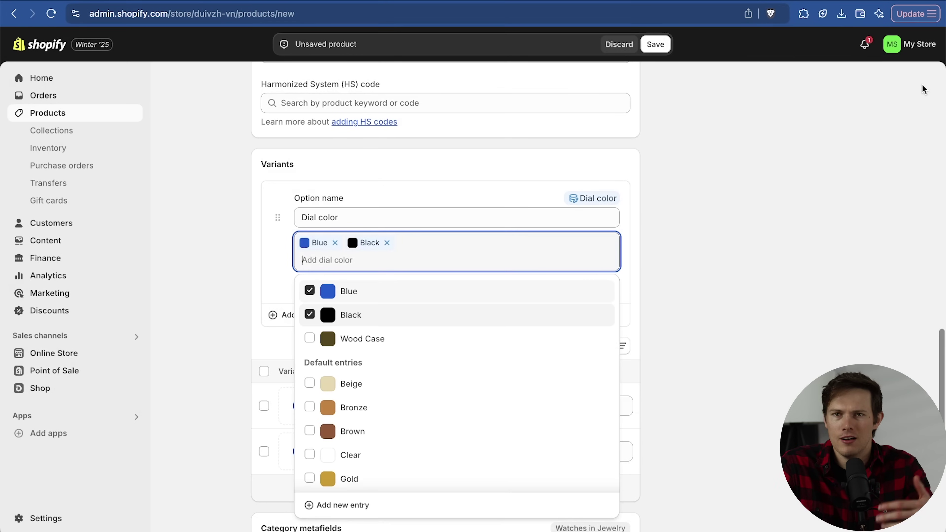
click(699, 369)
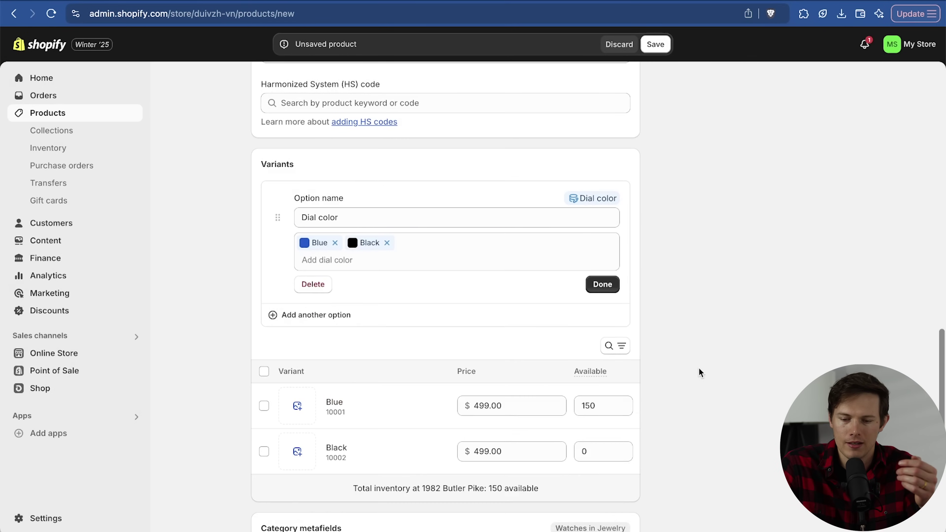
click(599, 283)
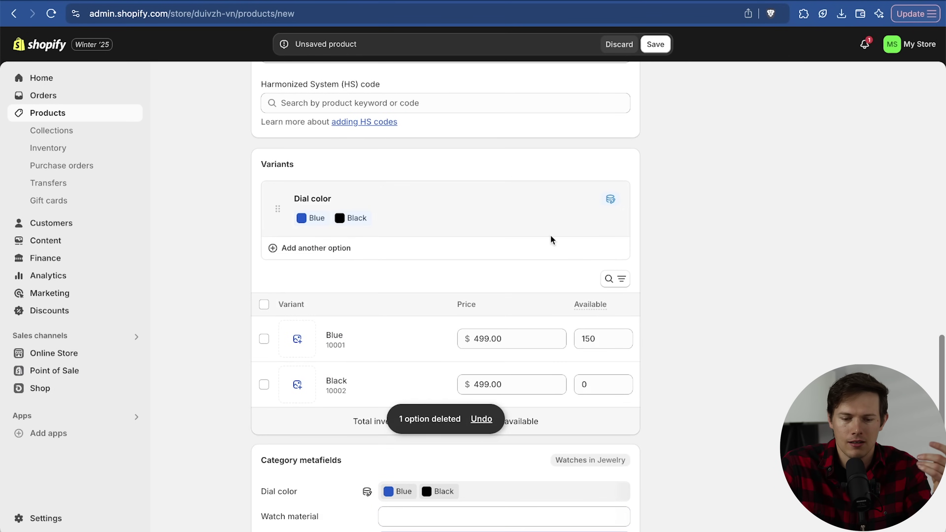
scroll(689, 285, down, 3)
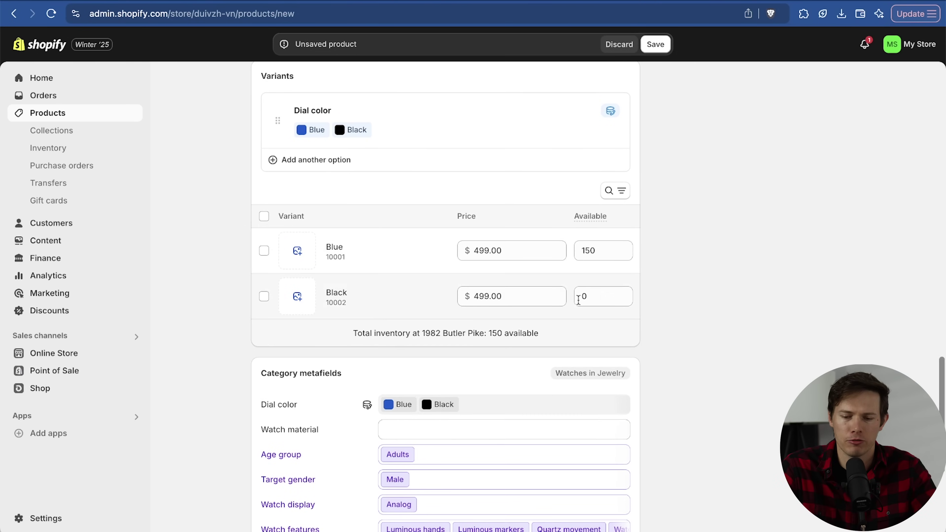
- Give the Black variant 100 available units and assign it the uploaded black.jpeg watch image
click(598, 301)
text(100)
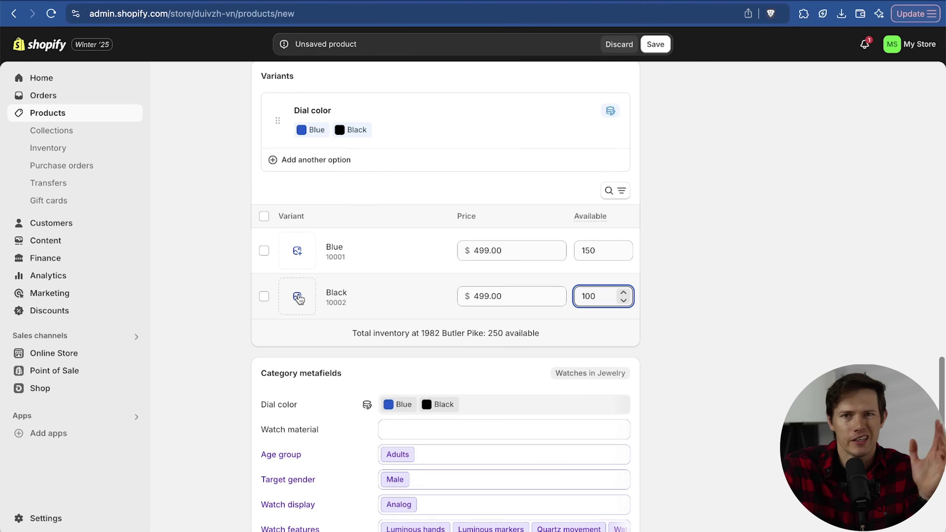
click(299, 298)
click(596, 208)
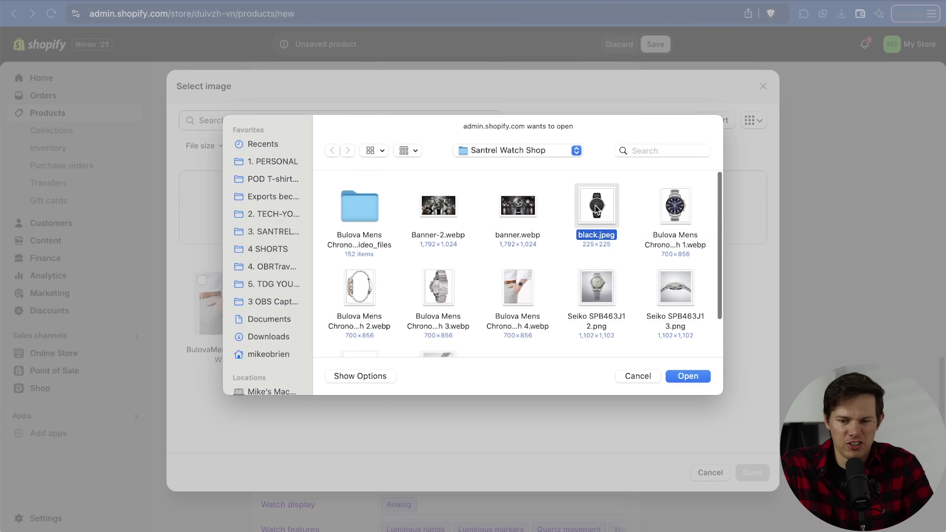
click(687, 376)
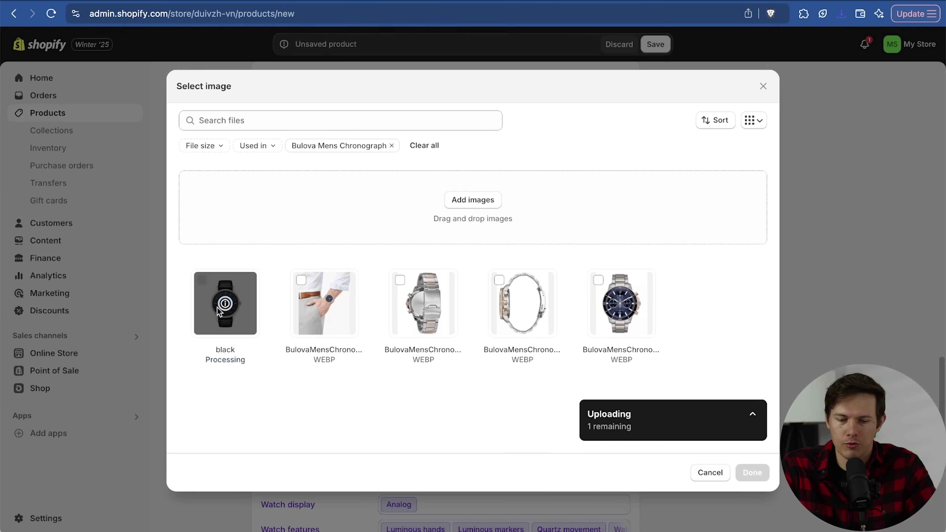
click(751, 473)
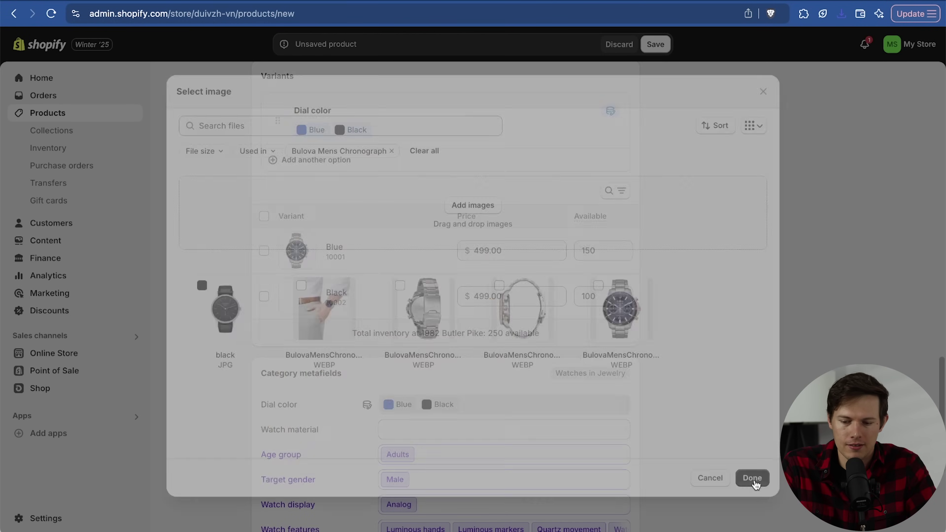
scroll(720, 360, down, 6)
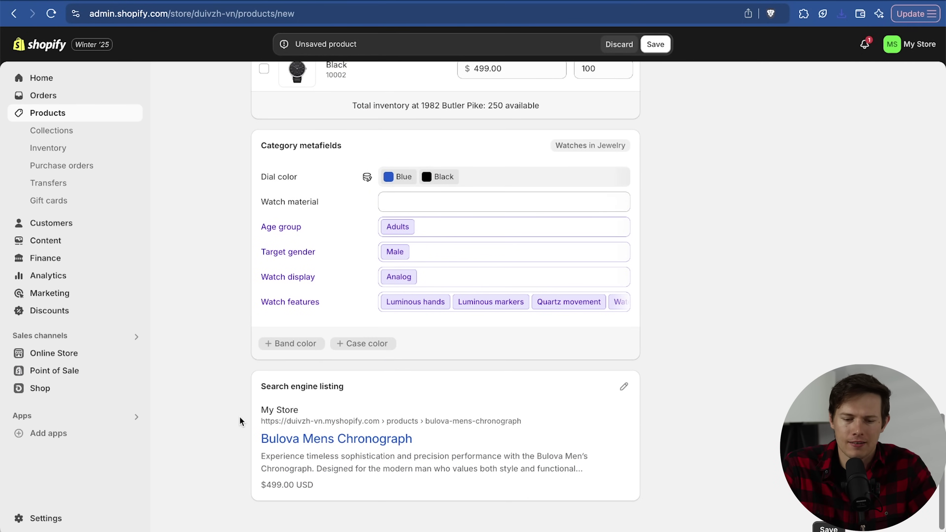
scroll(242, 423, down, 1)
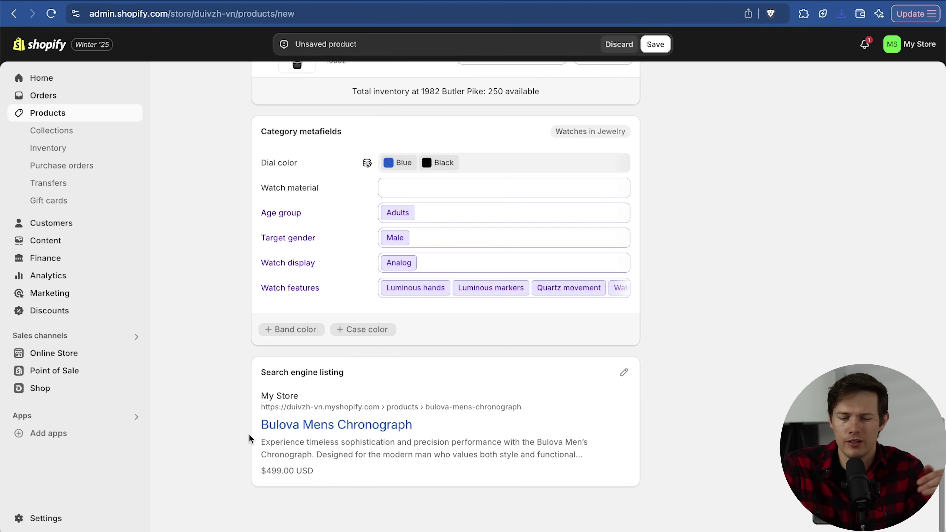
- Append '- Santrel Watch Shop' to the Bulova page title and review the meta description
drag(260, 444, 524, 455)
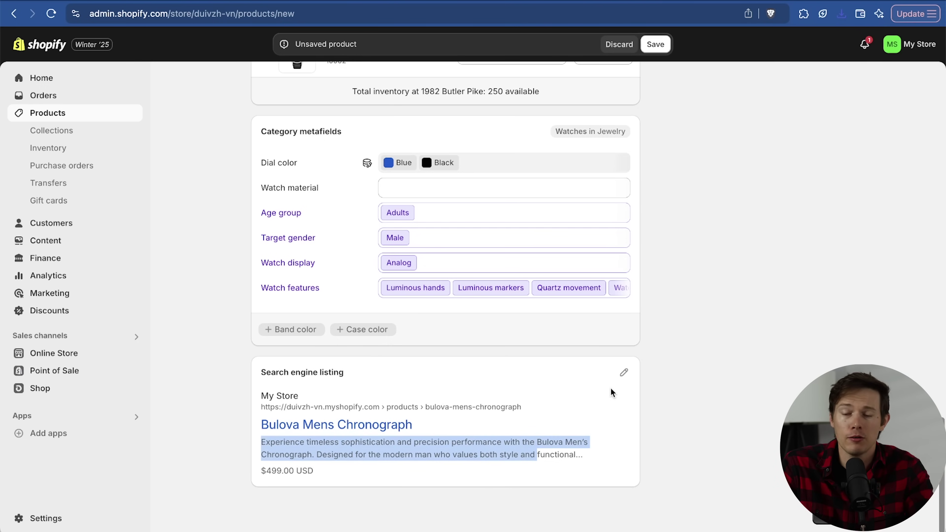
click(623, 372)
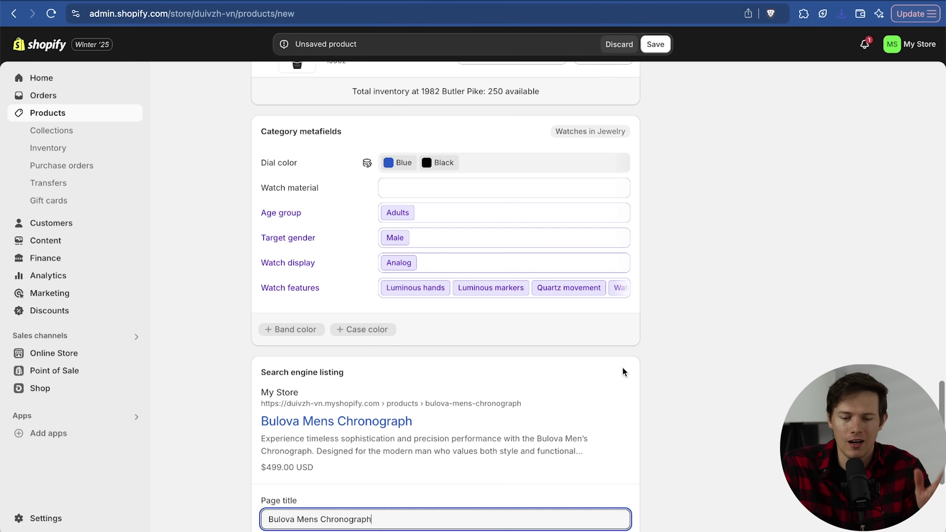
scroll(504, 468, down, 1)
scroll(504, 465, down, 5)
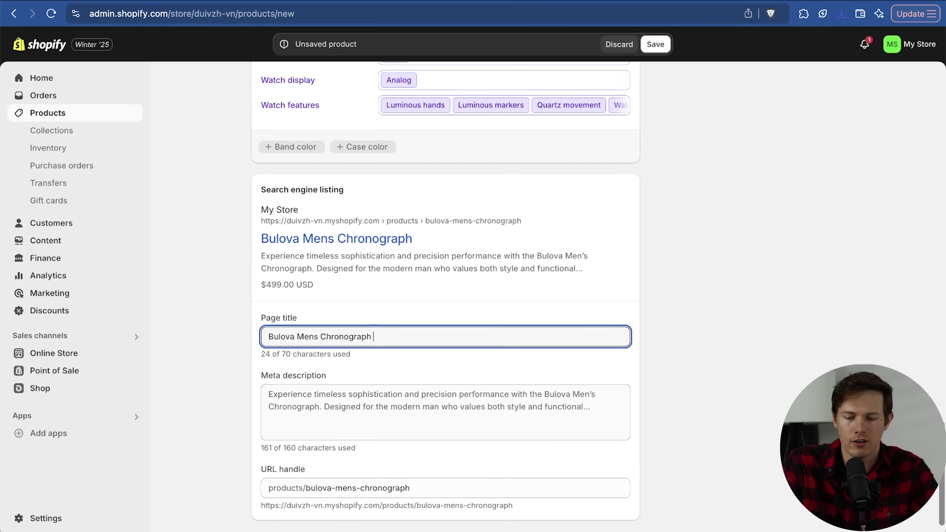
text(- )
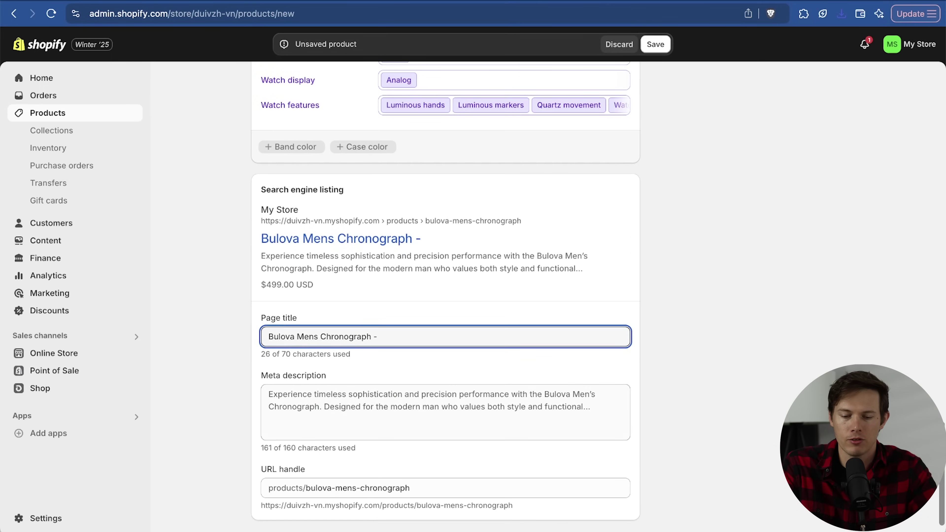
text(Santrel Watch Sho)
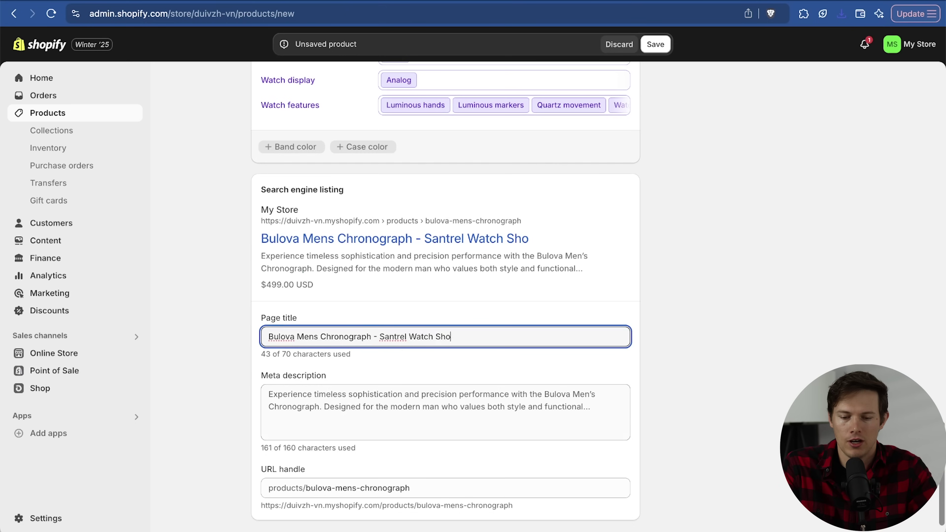
text(p)
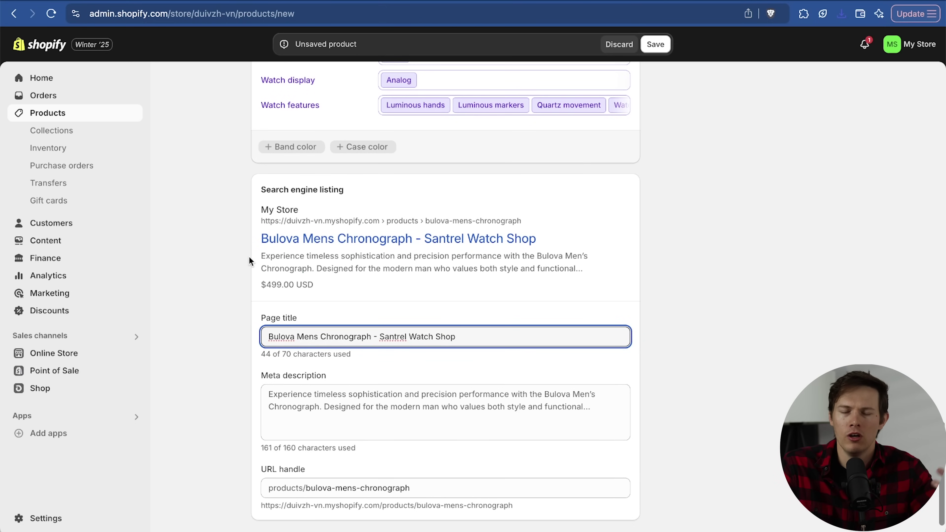
click(341, 408)
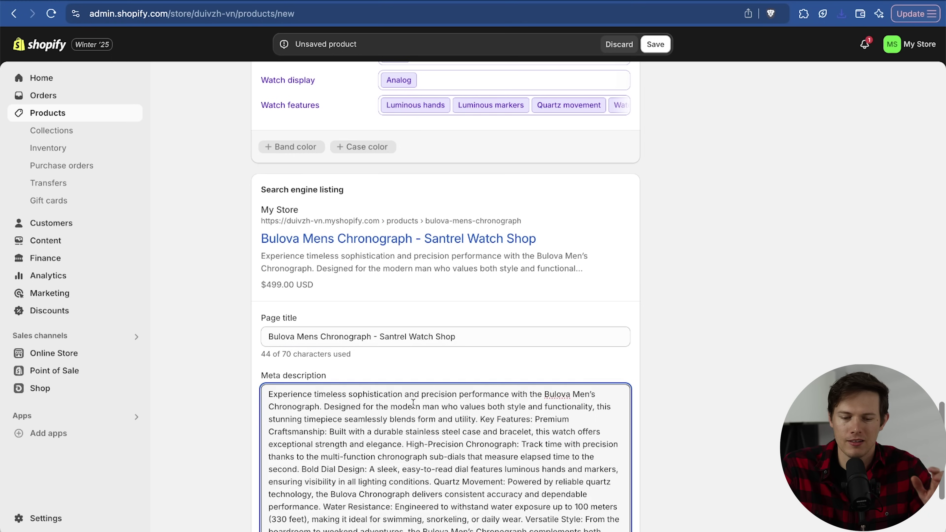
scroll(413, 404, down, 3)
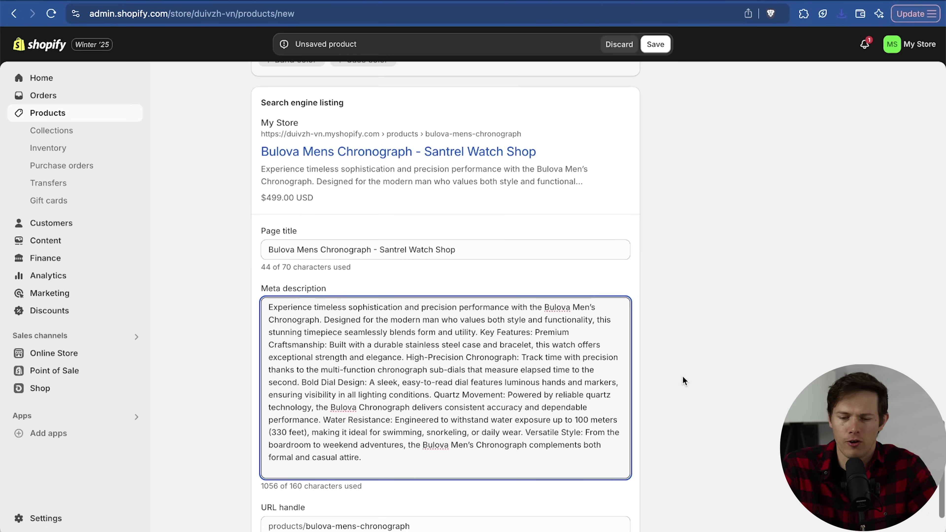
click(716, 324)
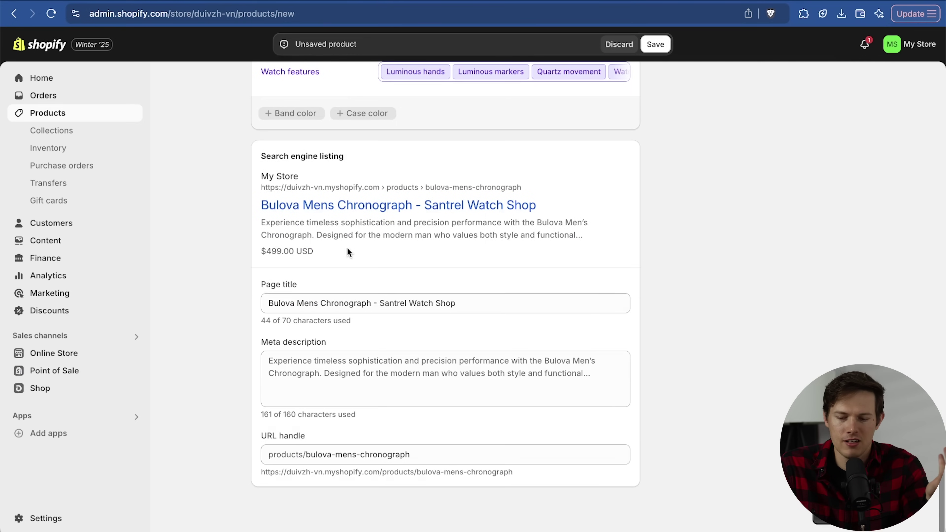
- Save the Bulova Mens Chronograph product and return to the Products list
click(656, 44)
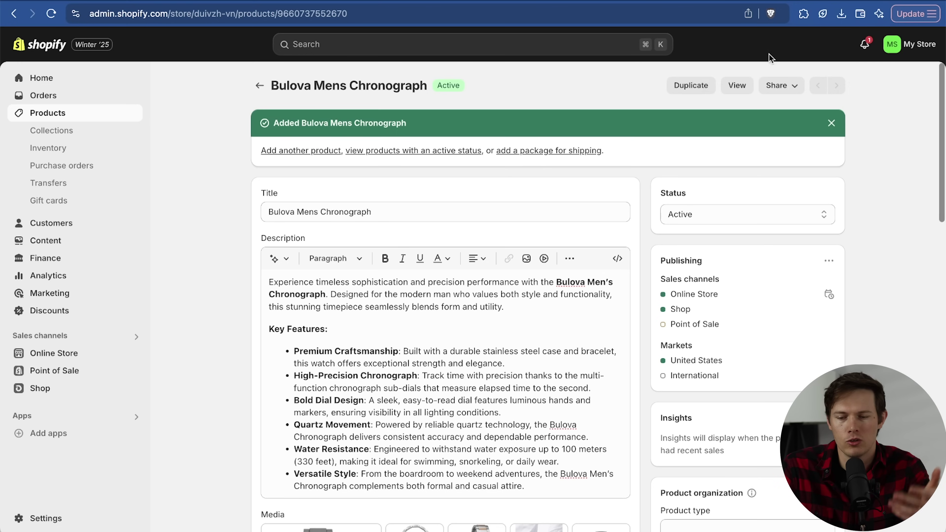
click(260, 88)
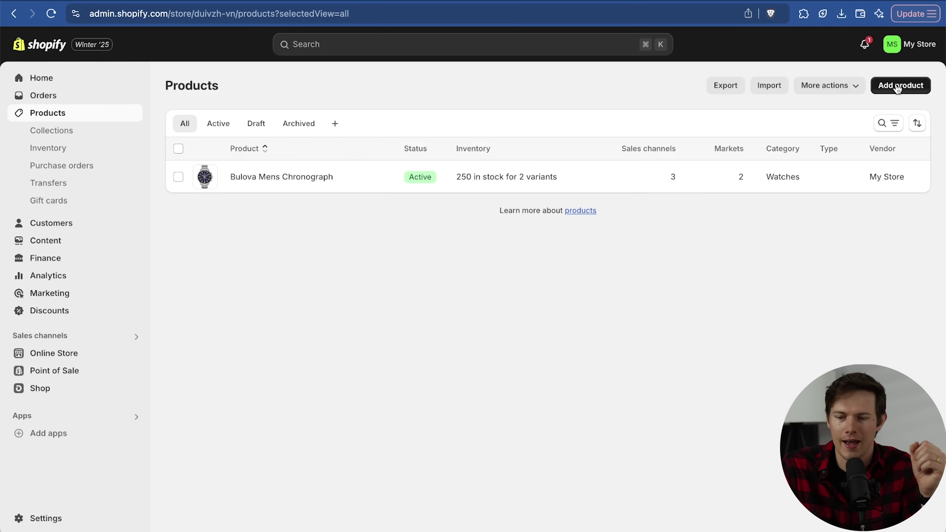
click(901, 85)
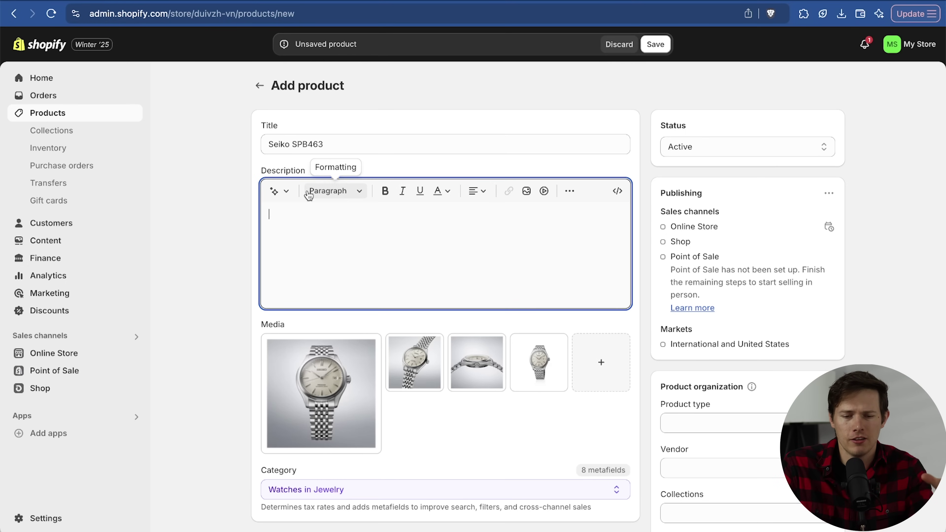
- Generate an AI description for the Seiko SPB463, browsing the available tone options
click(278, 191)
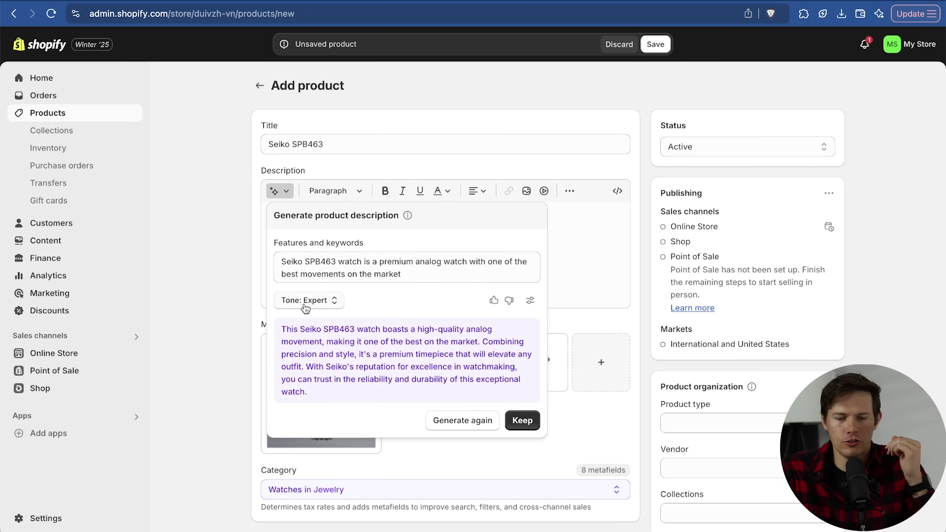
click(304, 301)
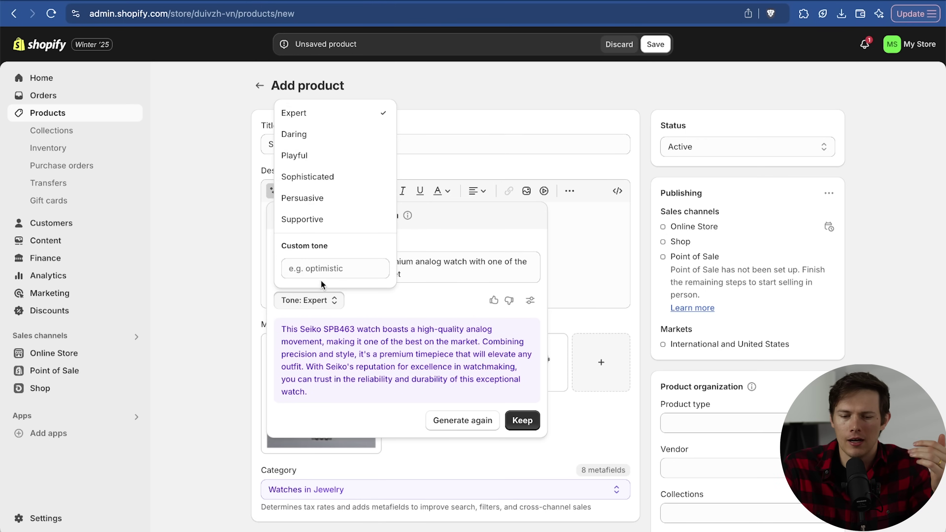
click(361, 362)
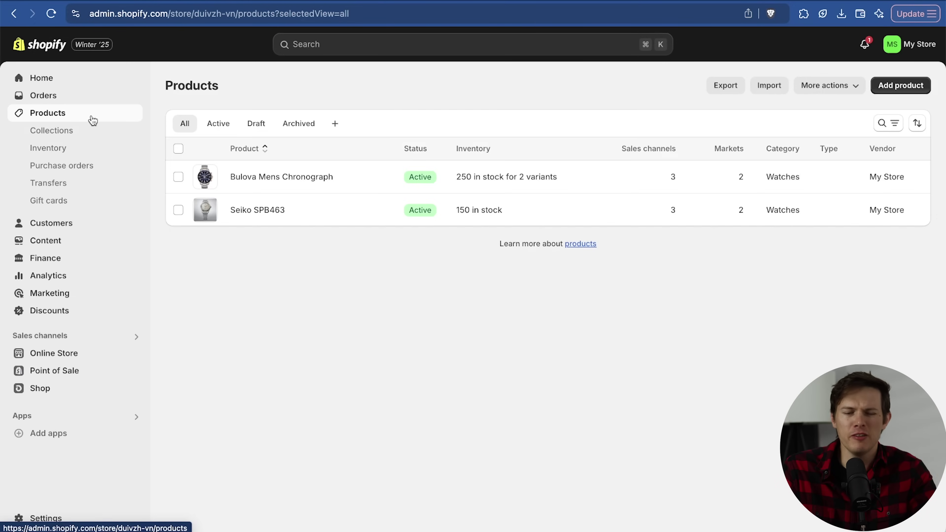
- Start a new collection titled 'Analog Watches Under $1000'
click(73, 135)
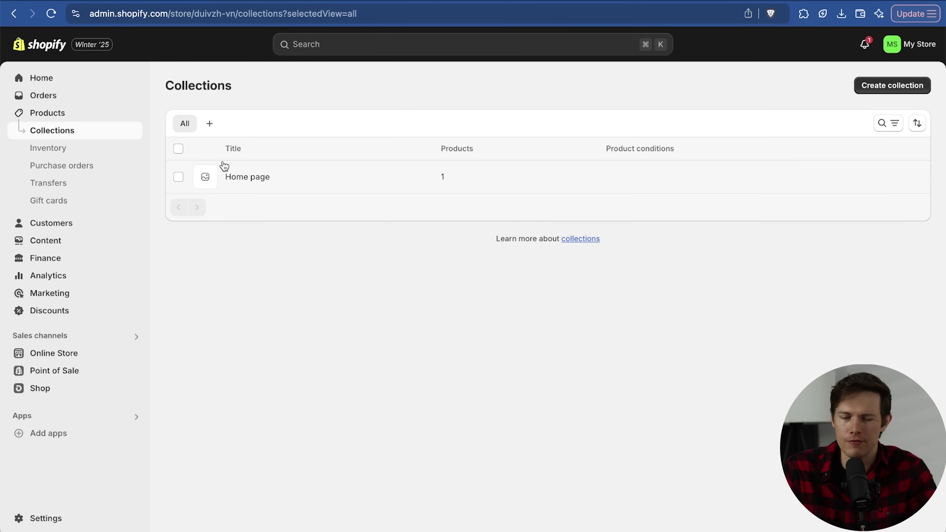
click(893, 85)
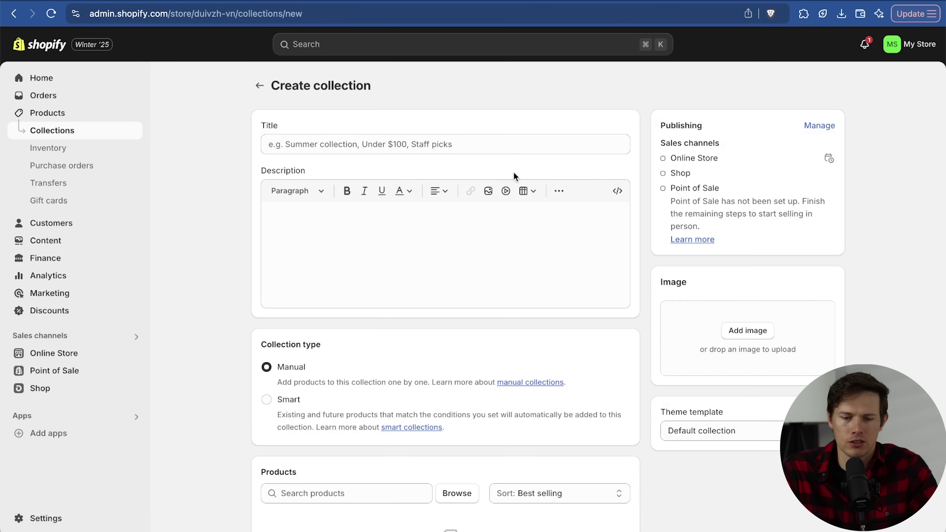
click(433, 144)
text(Analog W)
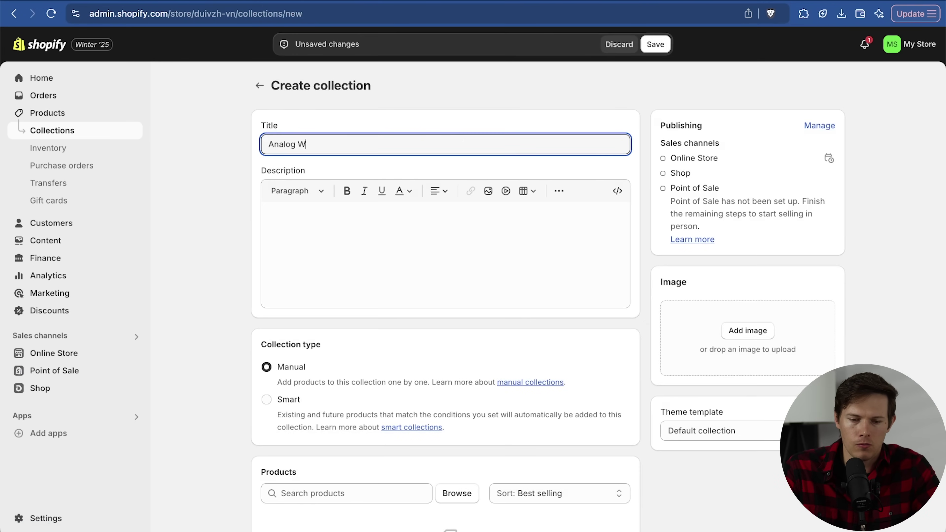
text(atch)
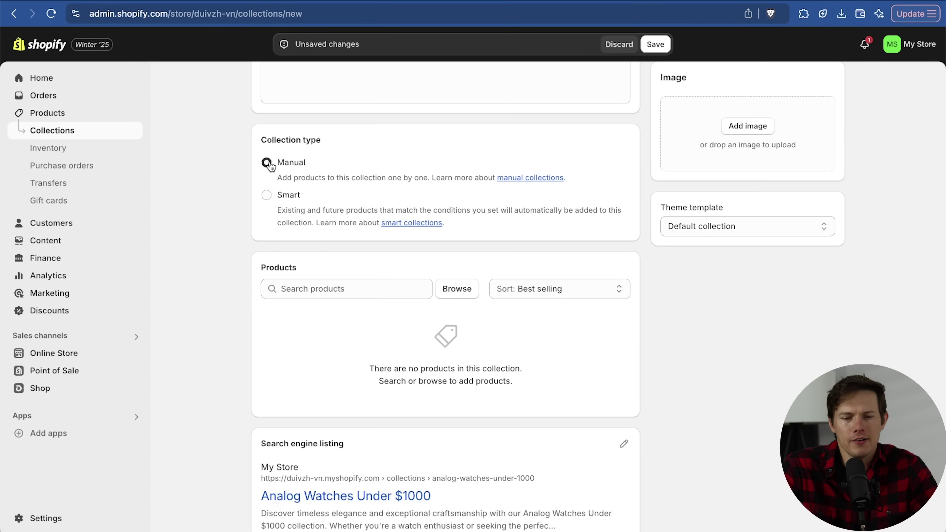
- Make it a smart collection with the condition Price is less than 1000
click(273, 198)
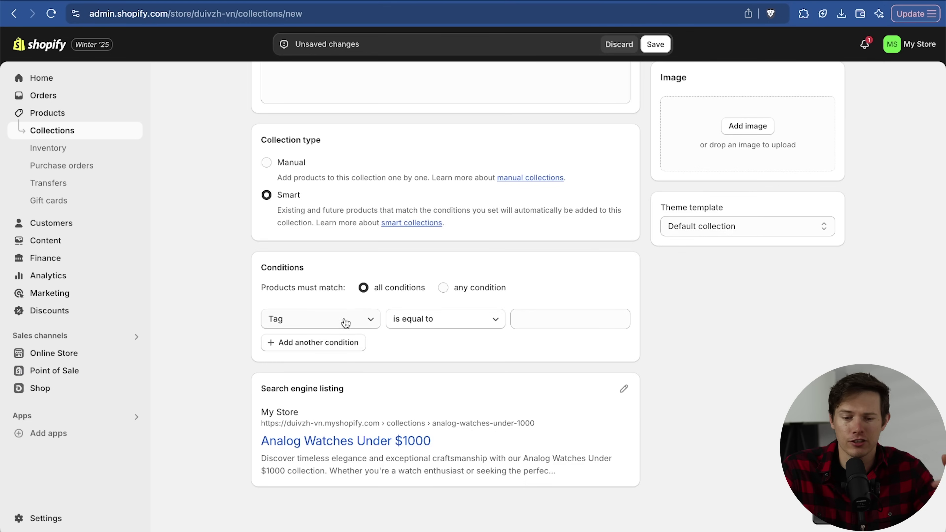
click(348, 321)
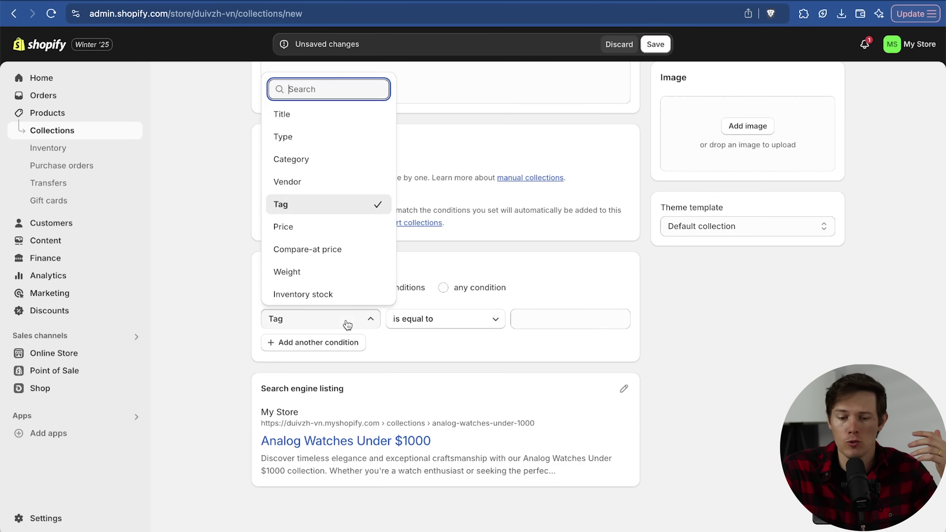
click(331, 228)
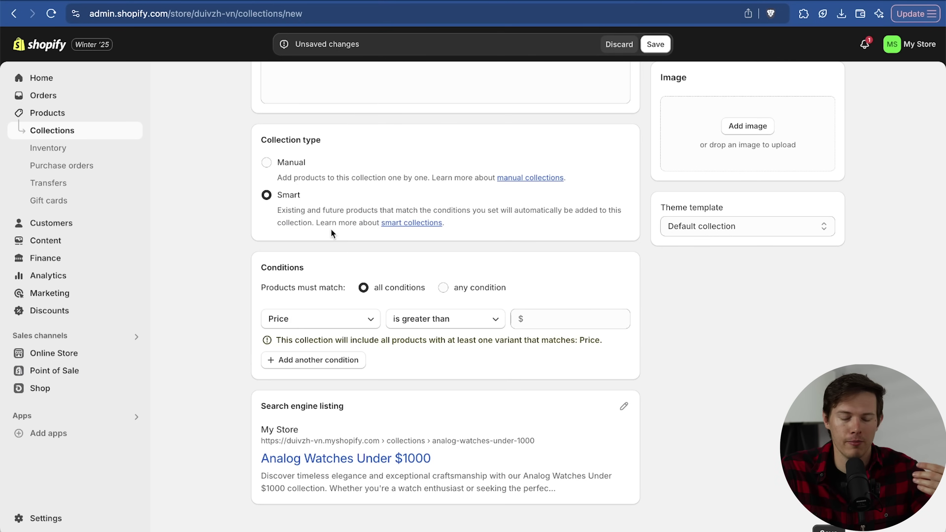
click(424, 328)
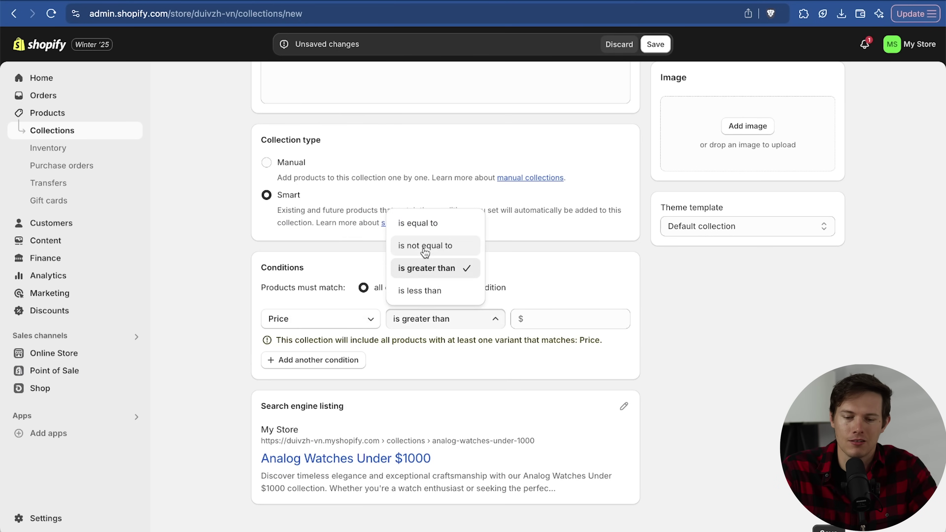
click(451, 290)
click(606, 314)
text(1000)
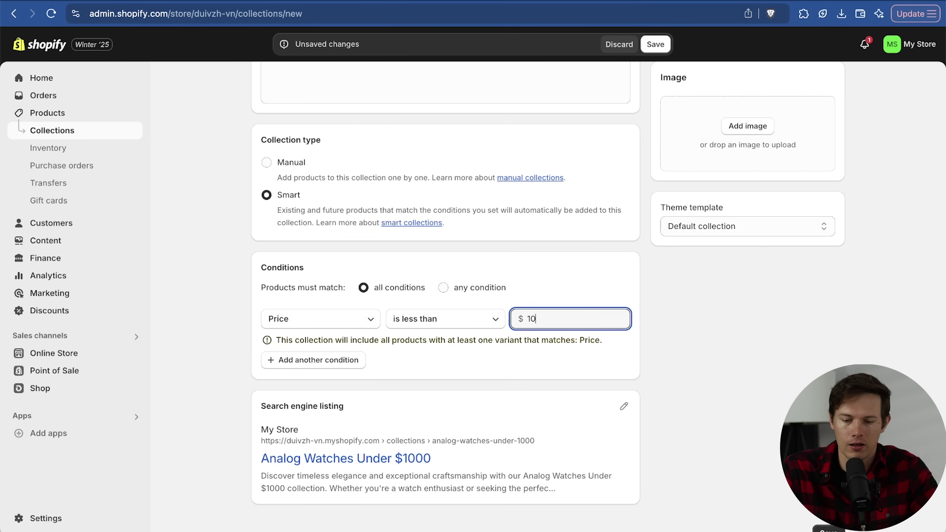
click(566, 389)
scroll(566, 388, up, 5)
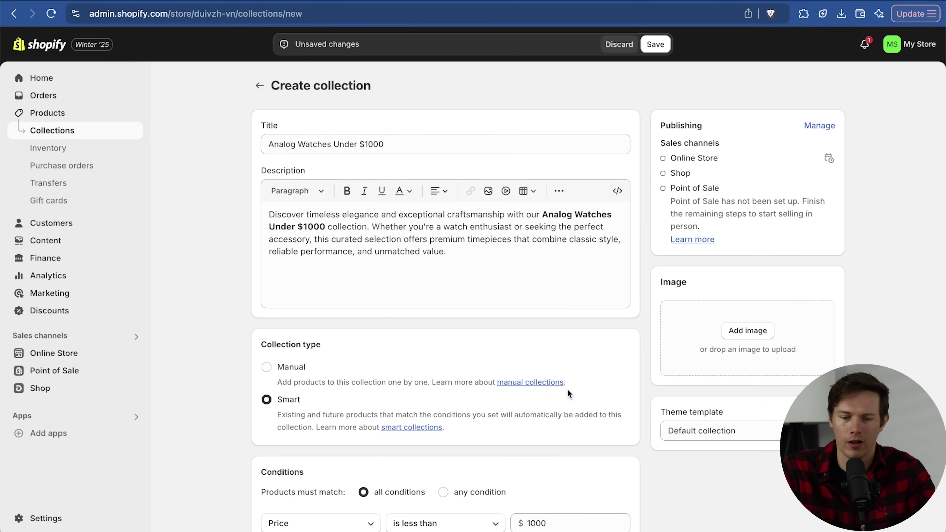
scroll(566, 388, down, 6)
scroll(566, 388, up, 4)
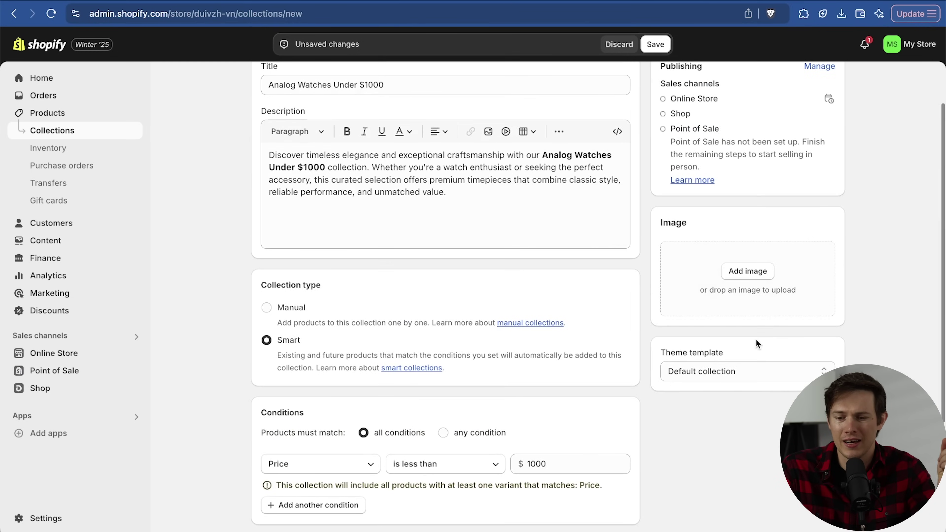
- Upload a collection image, save the collection, and go to Gift cards
click(744, 272)
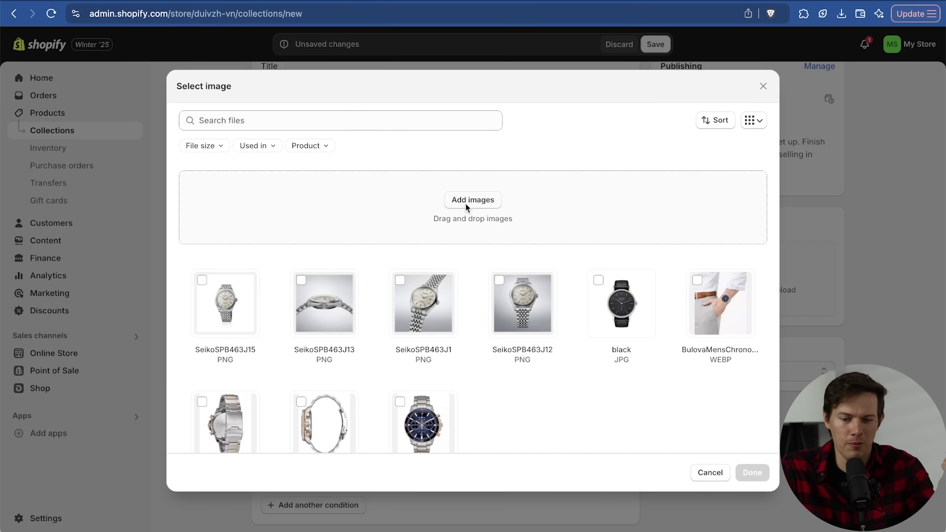
click(472, 200)
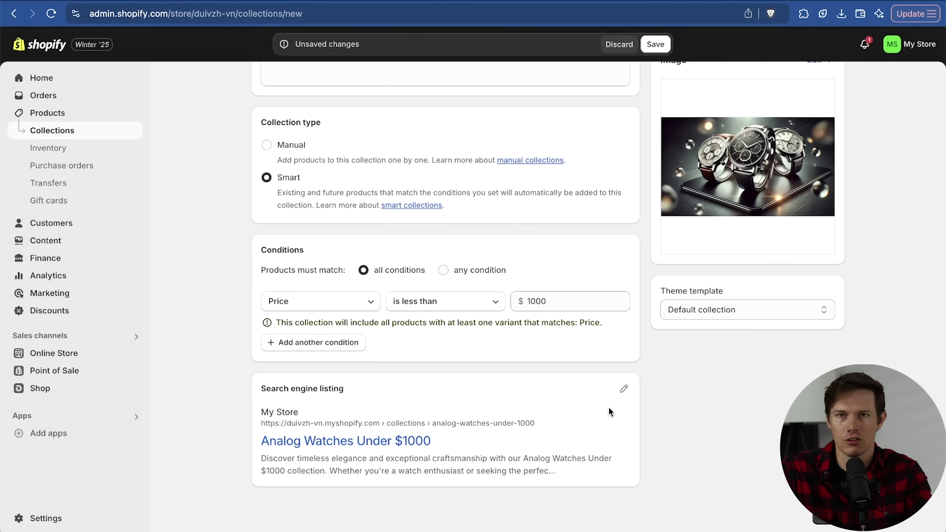
key(super+s)
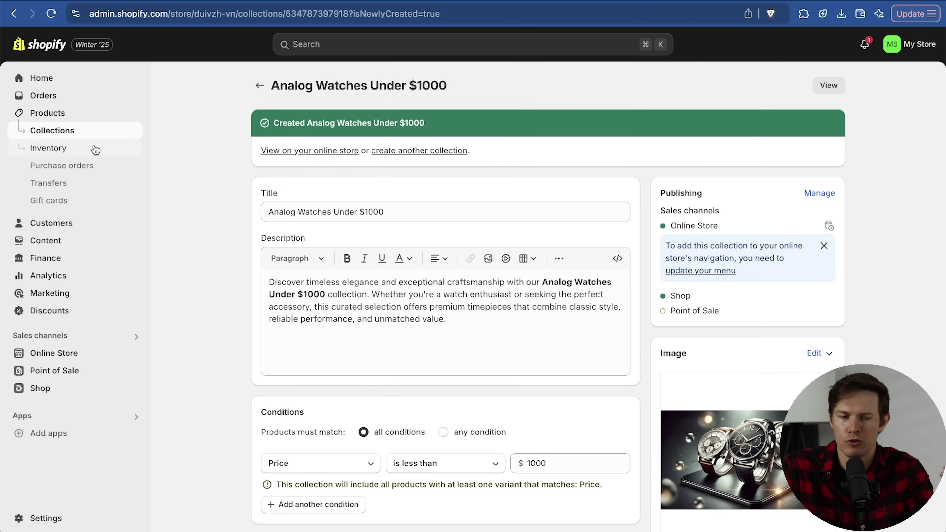
click(49, 200)
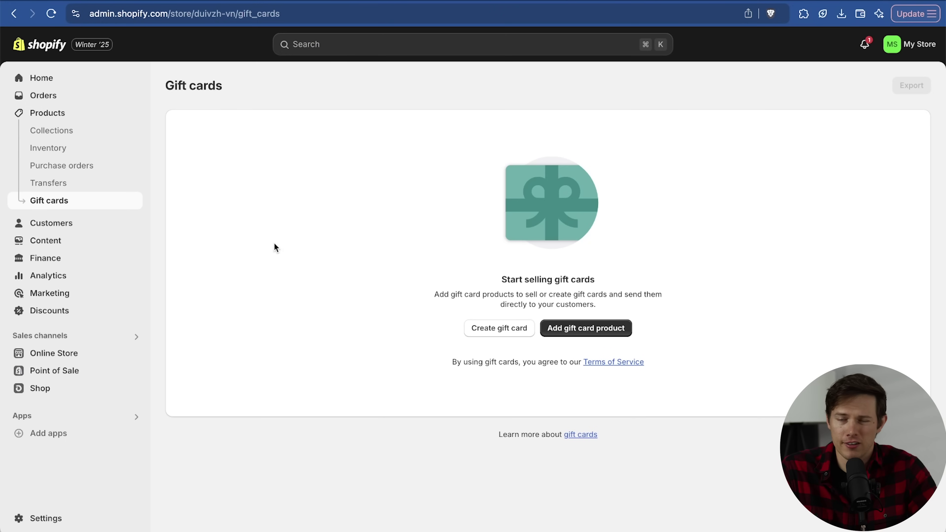
- Create the Santrel Watch Shop Gift Card with an image and adjusted denominations, and save it
click(581, 328)
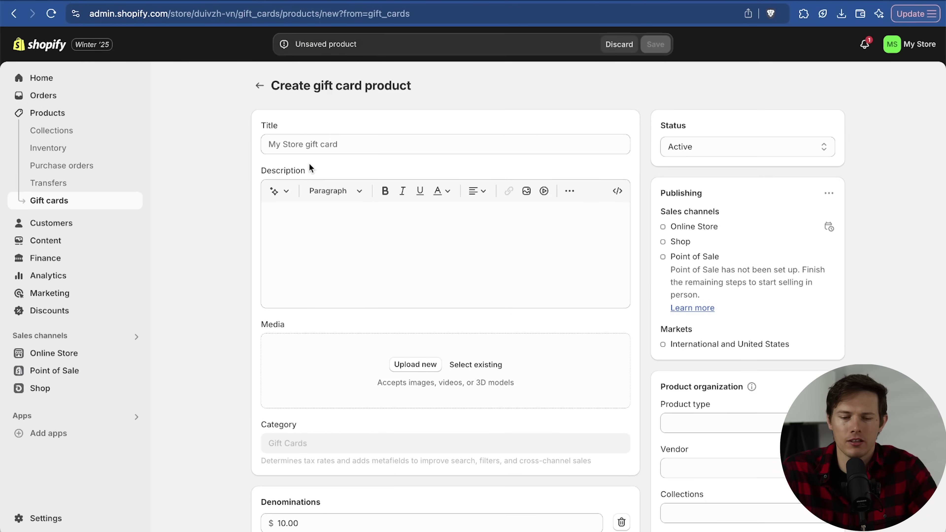
click(347, 149)
text(Santrel Watch Shop Gift Card)
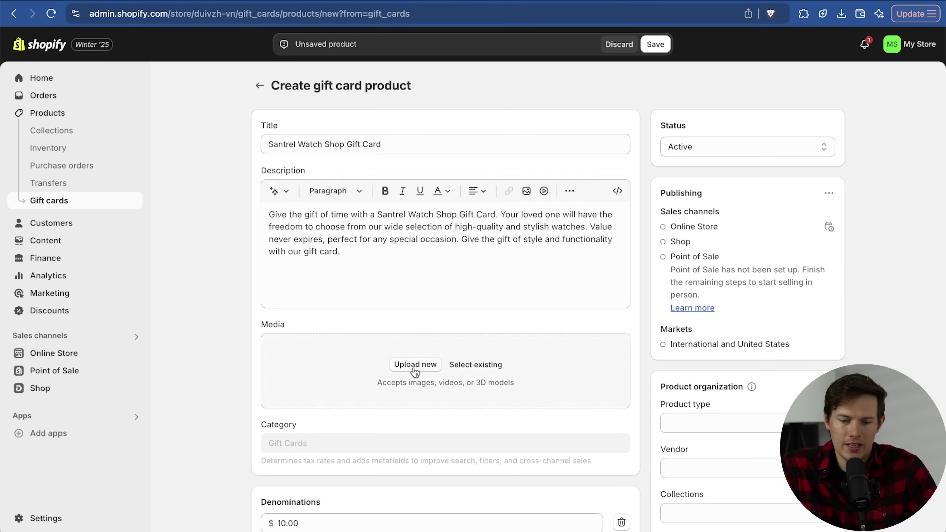
click(415, 364)
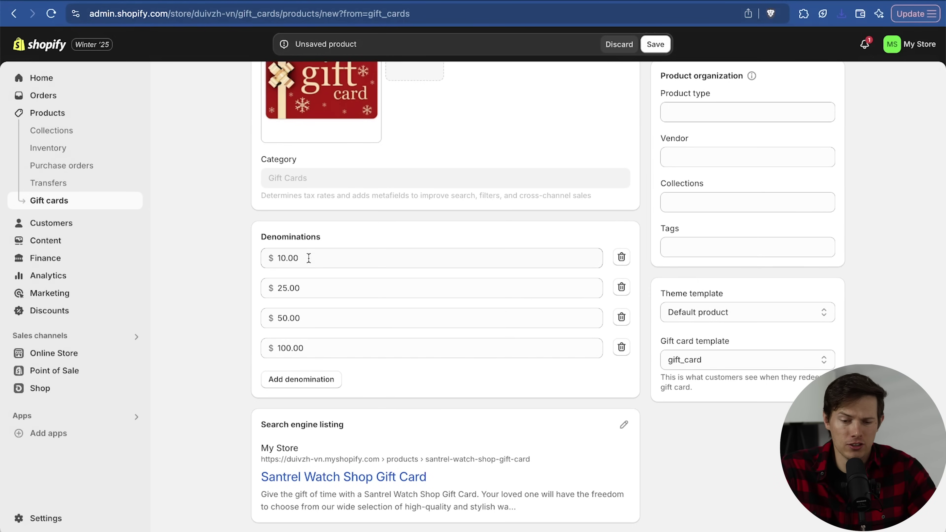
click(308, 258)
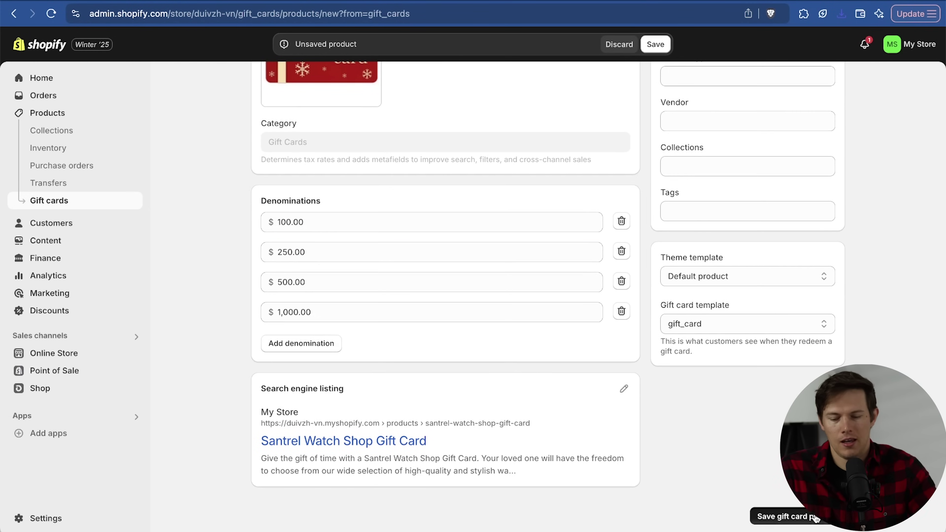
click(813, 517)
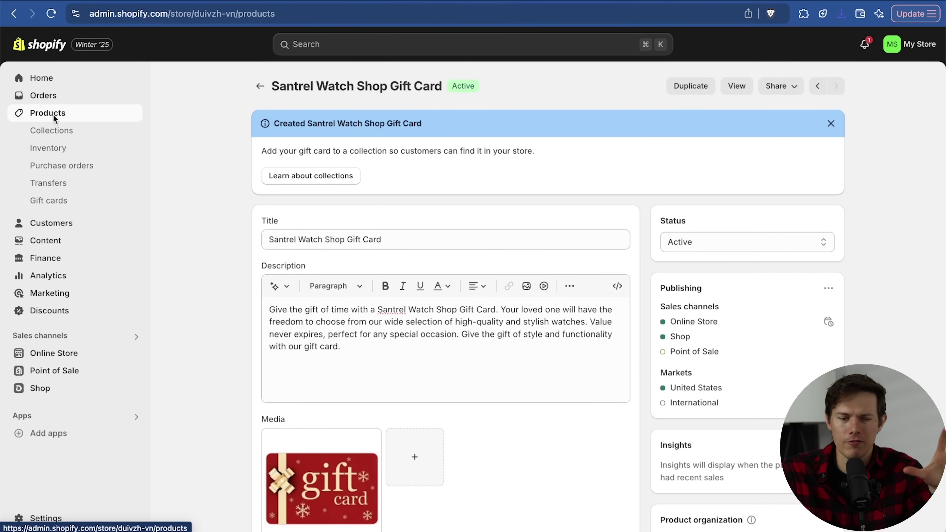
click(53, 114)
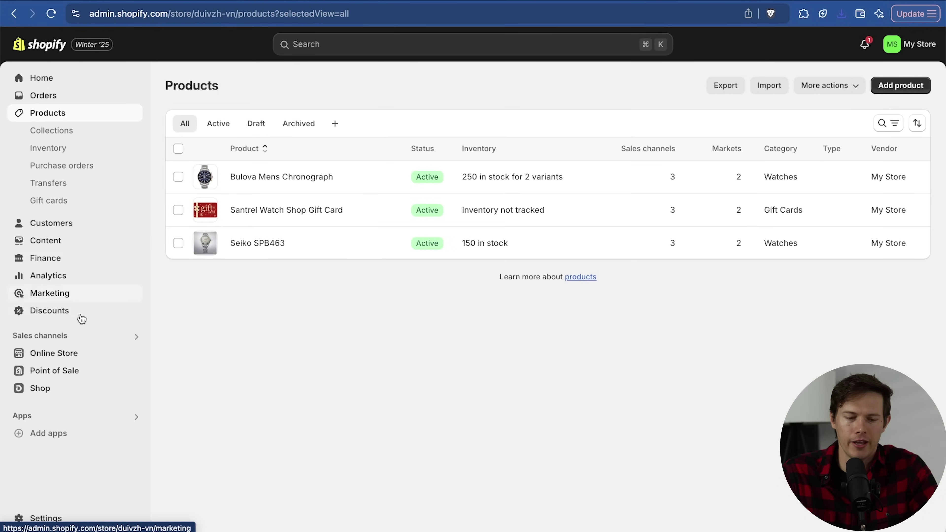
click(78, 354)
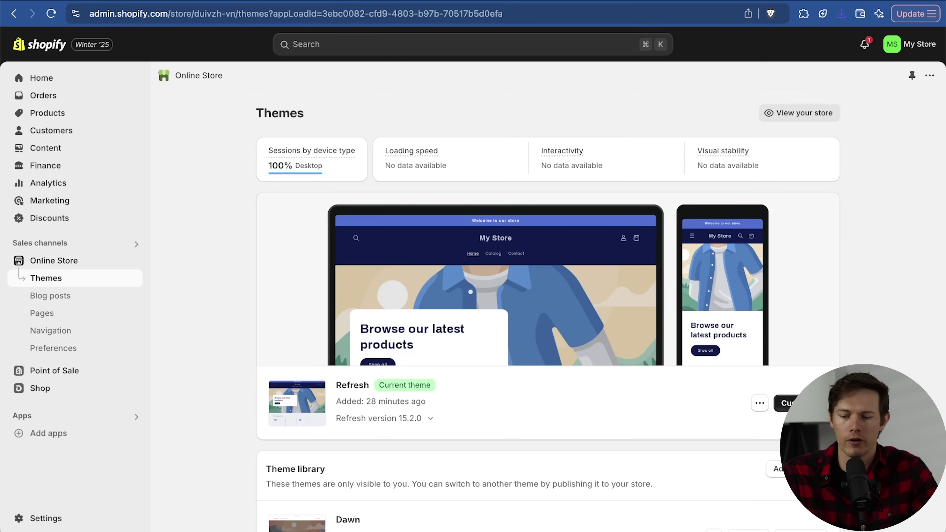
- Open the Refresh theme in the editor and scroll through the home page preview
click(786, 403)
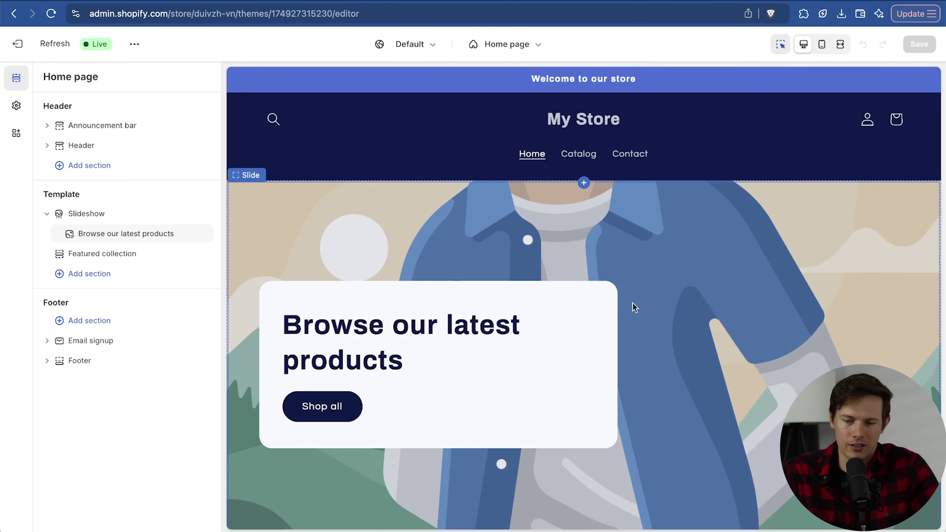
scroll(641, 332, down, 5)
scroll(642, 331, up, 3)
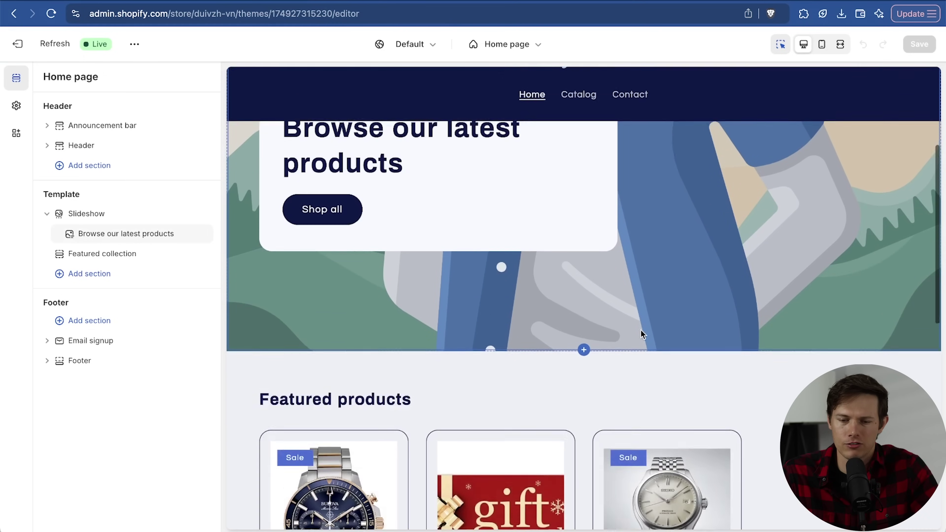
scroll(623, 331, up, 3)
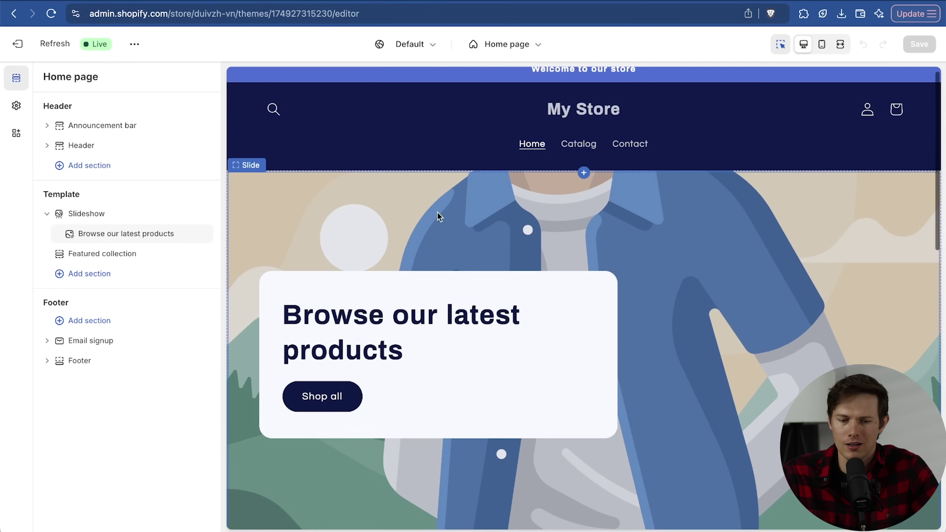
scroll(731, 314, up, 1)
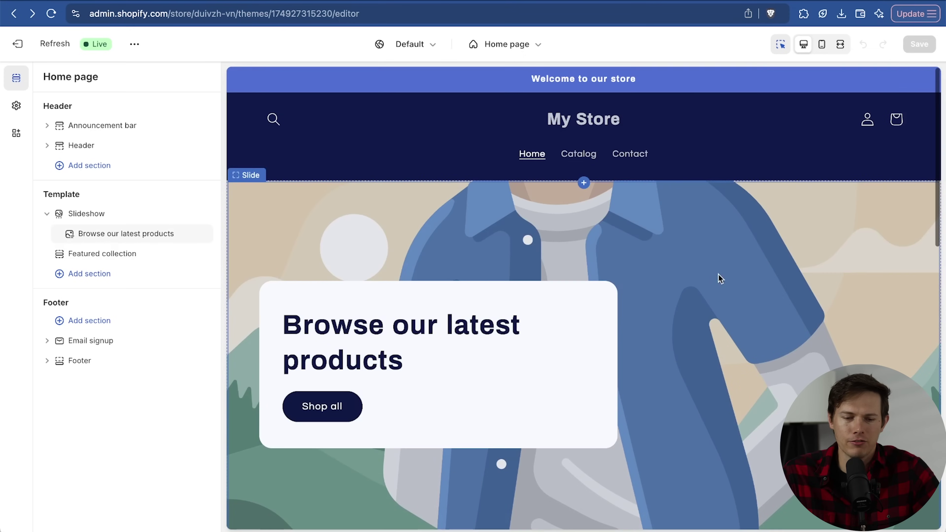
mouse_move(48, 201)
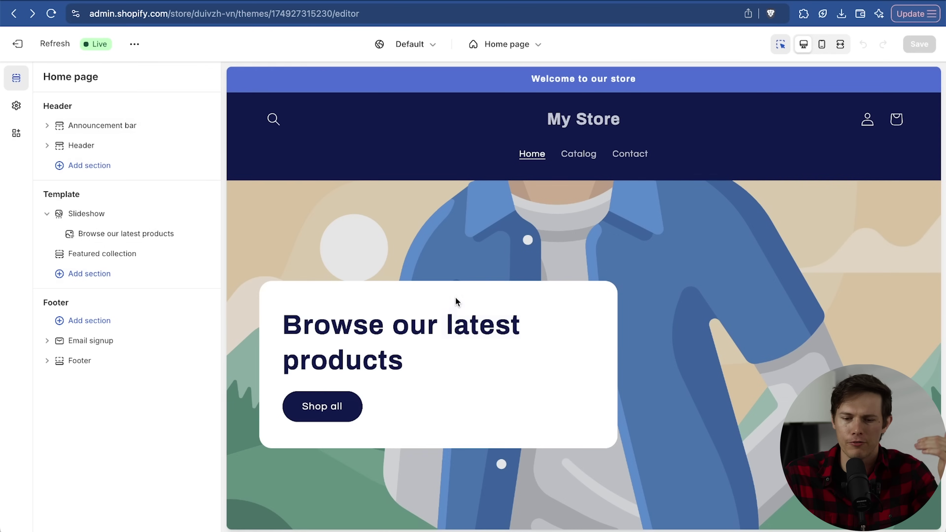
scroll(456, 301, down, 10)
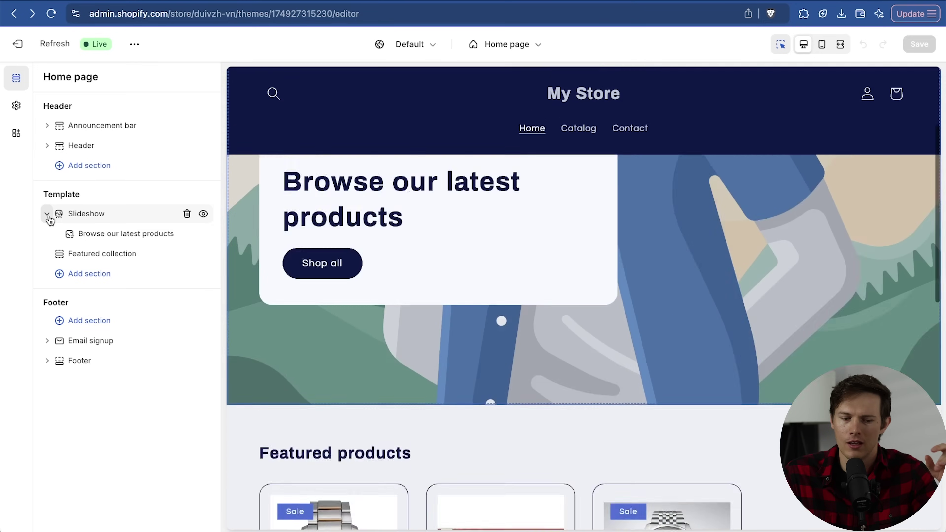
click(46, 213)
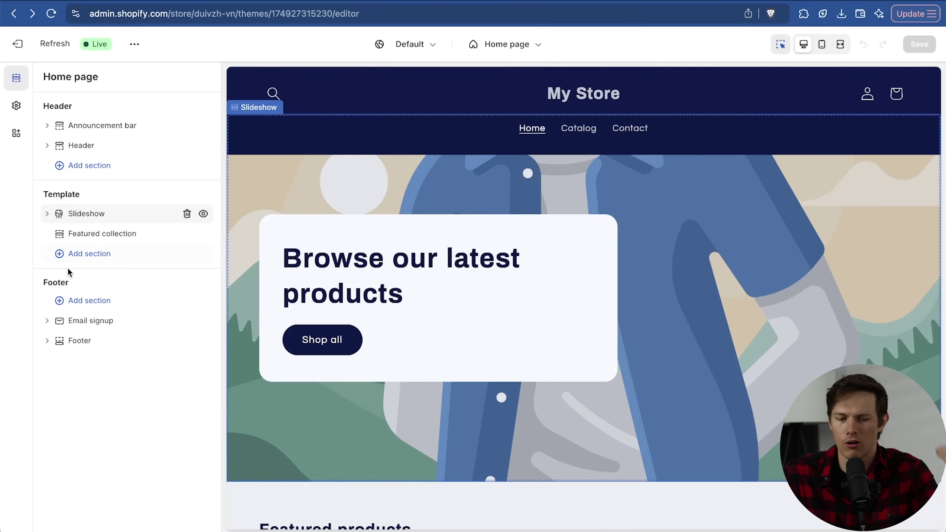
- Add a Featured product section showcasing the Bulova Mens Chronograph, keeping the original image fit
click(62, 257)
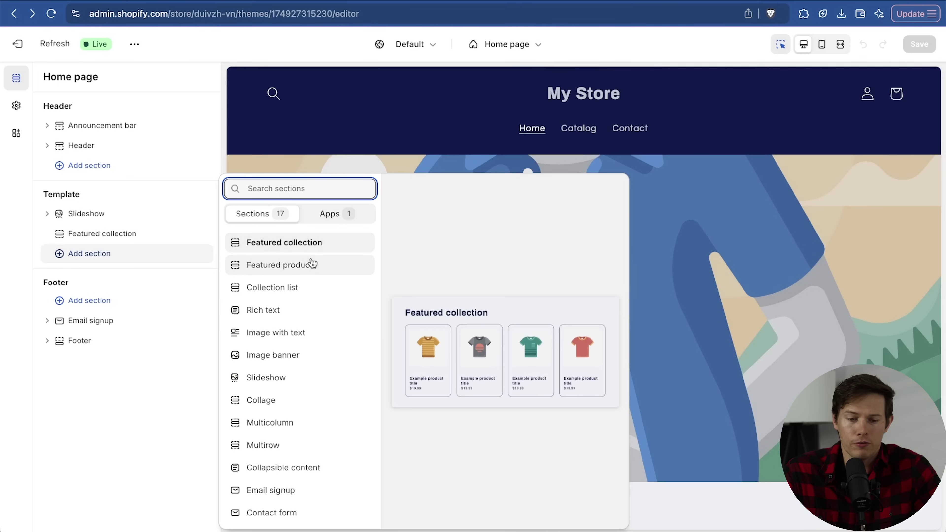
click(316, 266)
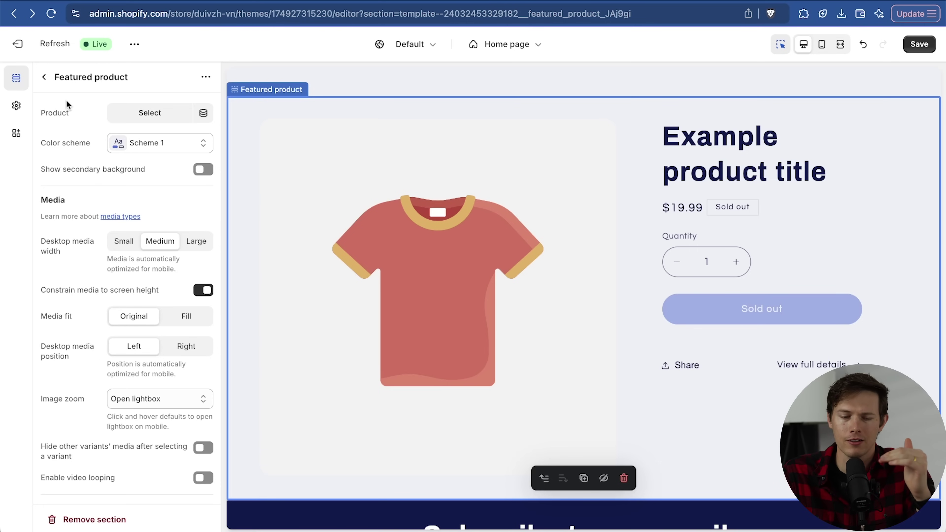
click(129, 112)
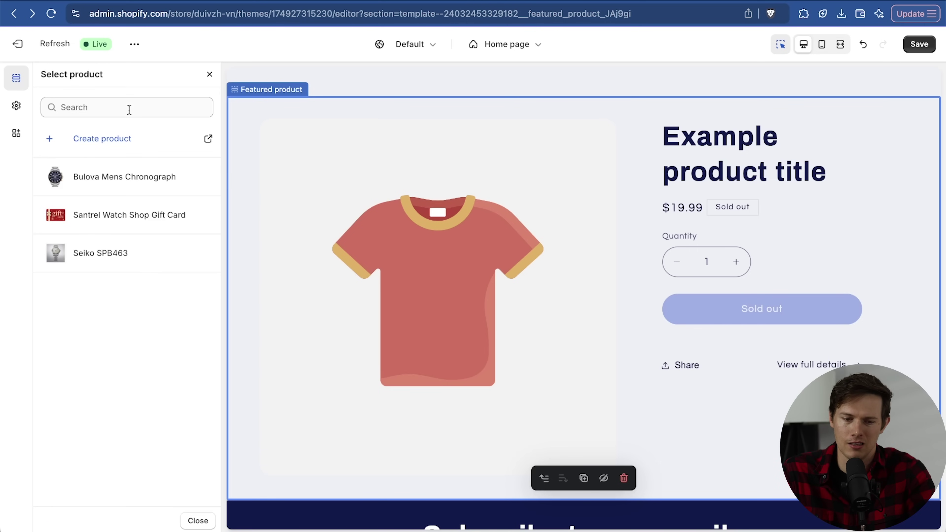
click(91, 181)
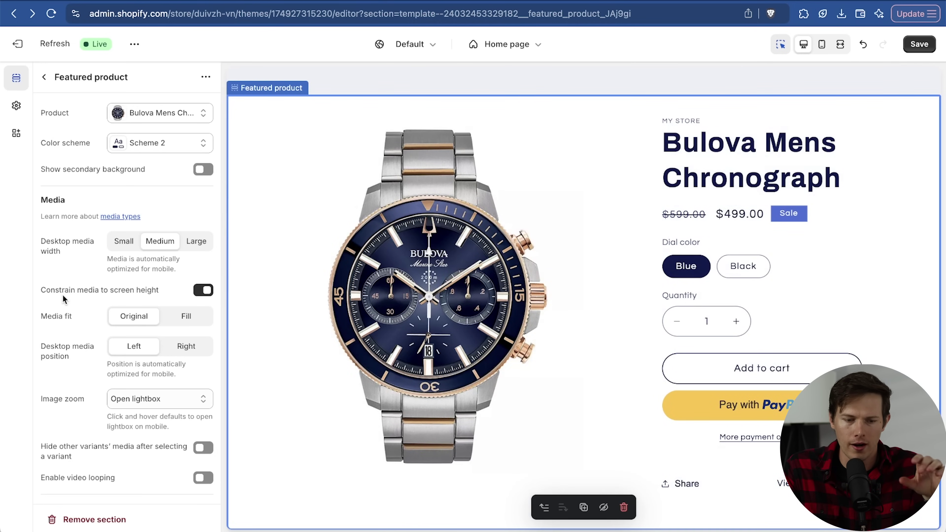
click(168, 320)
click(133, 316)
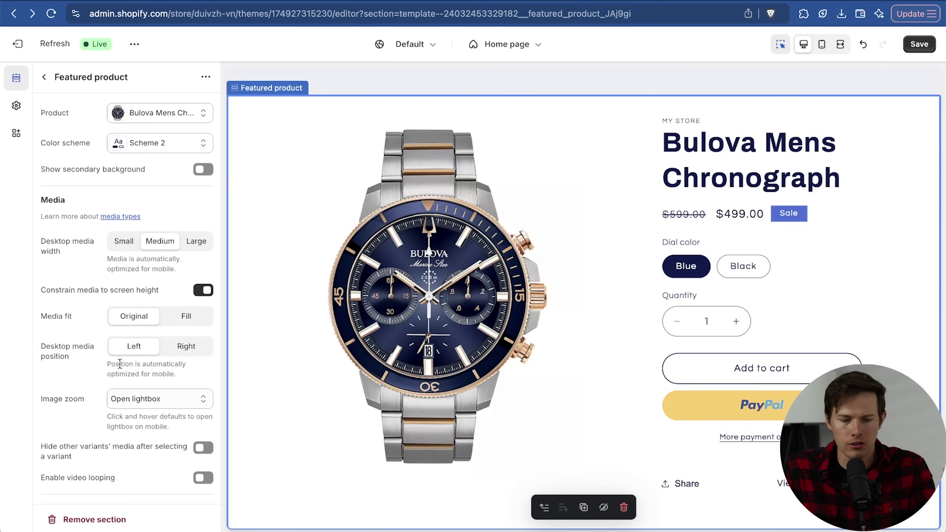
click(44, 77)
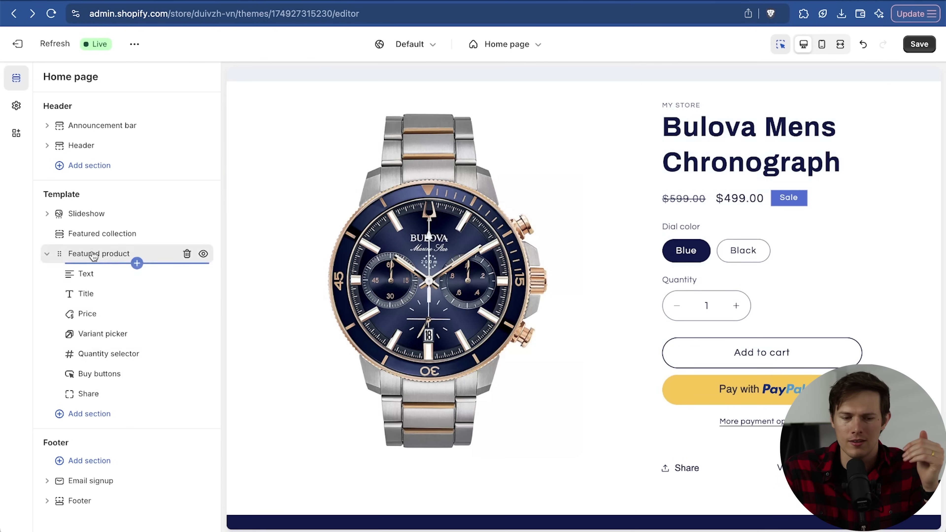
- Replace the Vendor source in the text block above the title with 'Santrel Watch Shop'
click(47, 255)
click(46, 255)
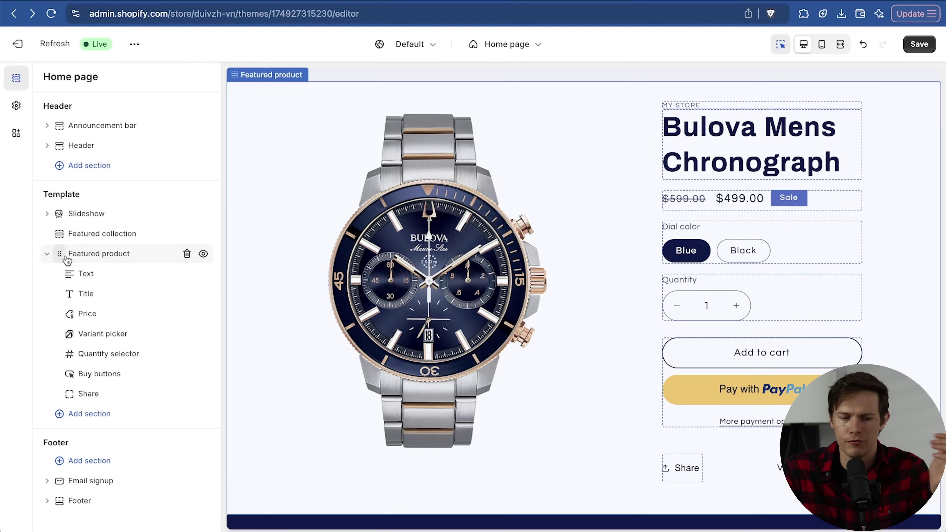
click(94, 274)
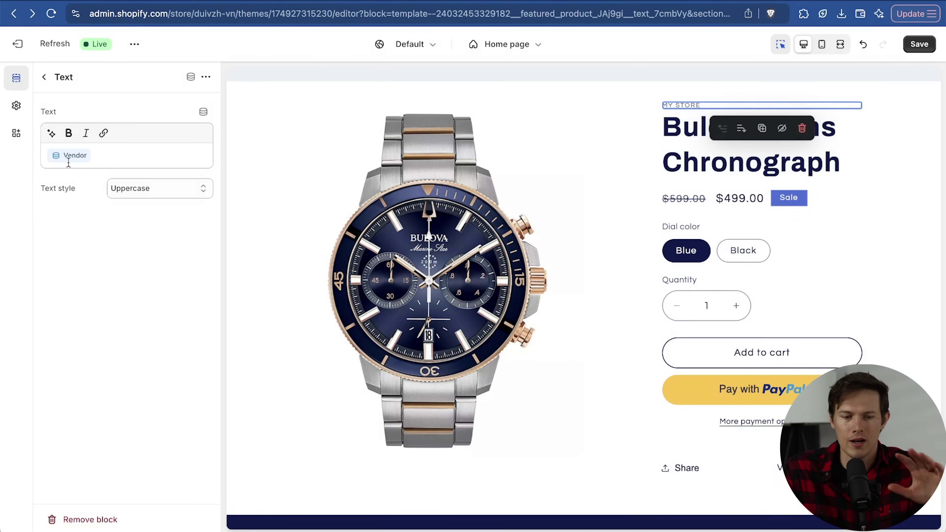
click(106, 156)
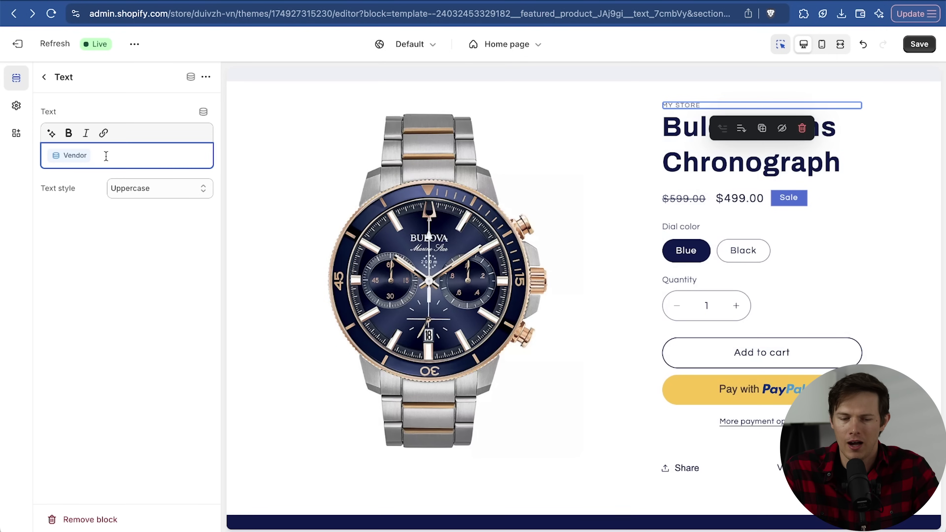
click(76, 154)
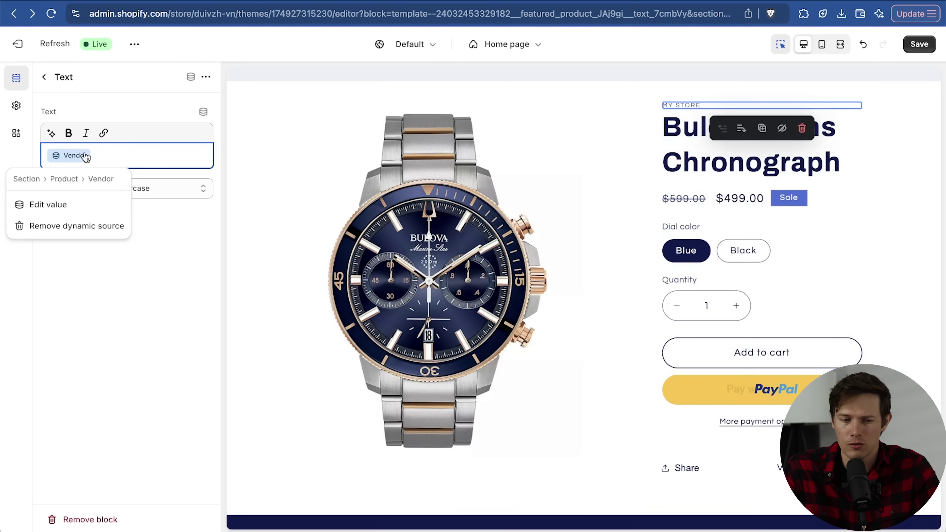
click(109, 159)
key(BackSpace)
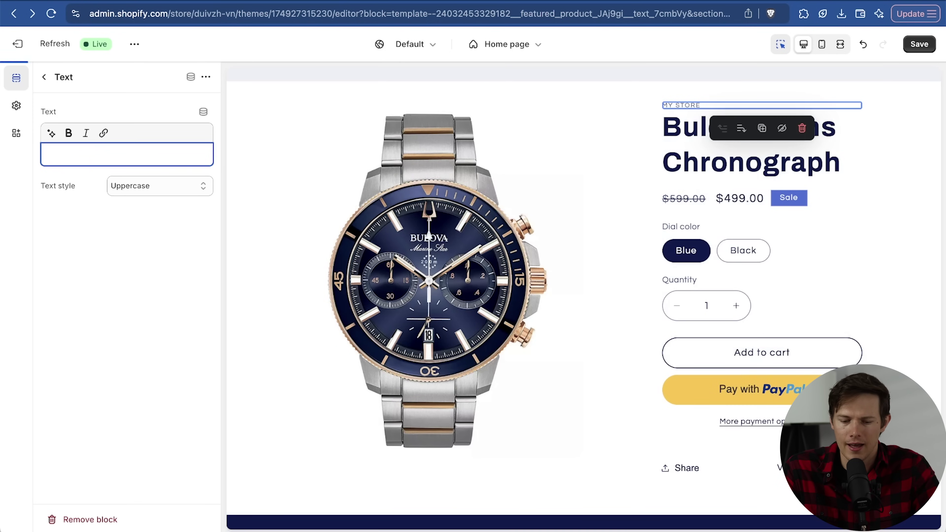
text(Santrel )
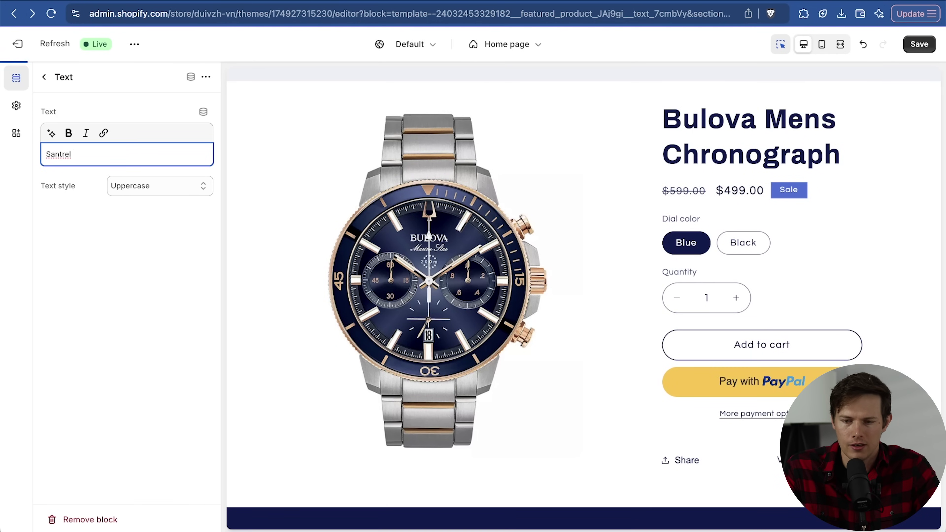
text(Watch Shop)
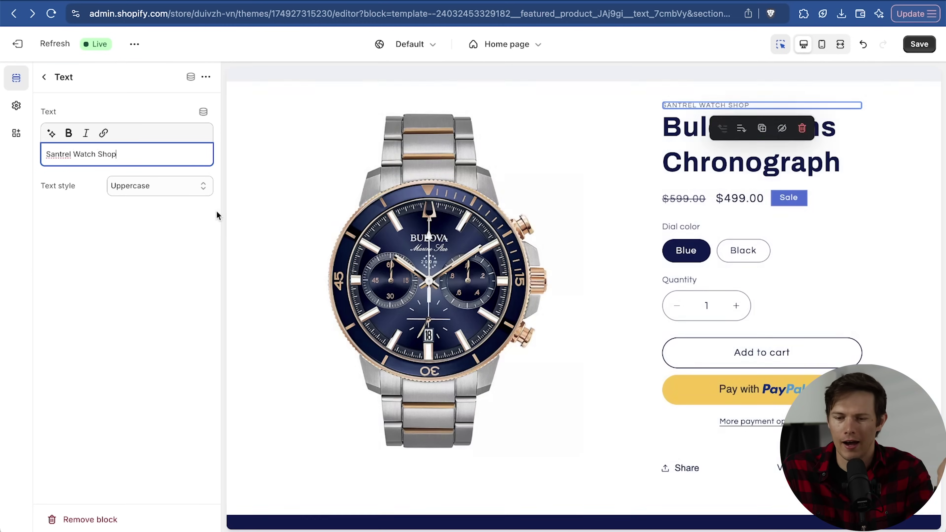
click(50, 79)
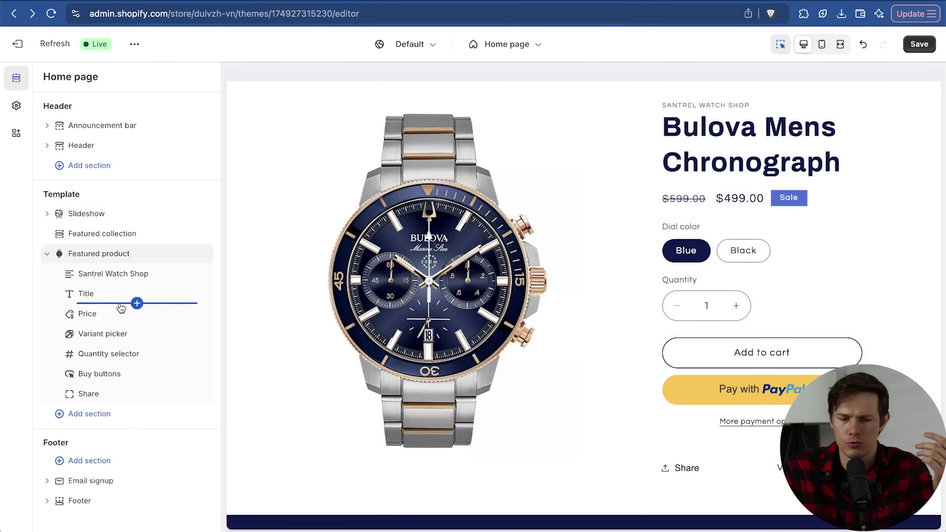
- Insert an SKU block directly beneath the Title block in the Featured product section
click(137, 303)
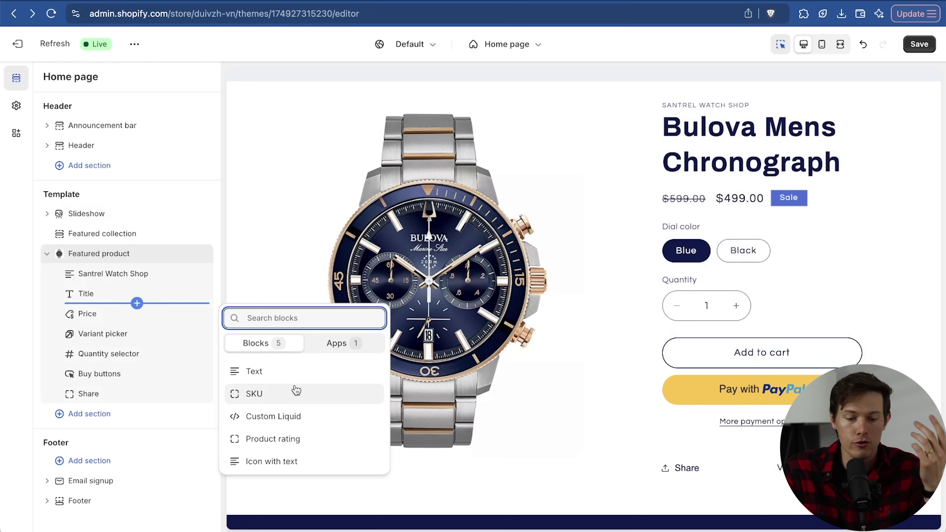
click(299, 396)
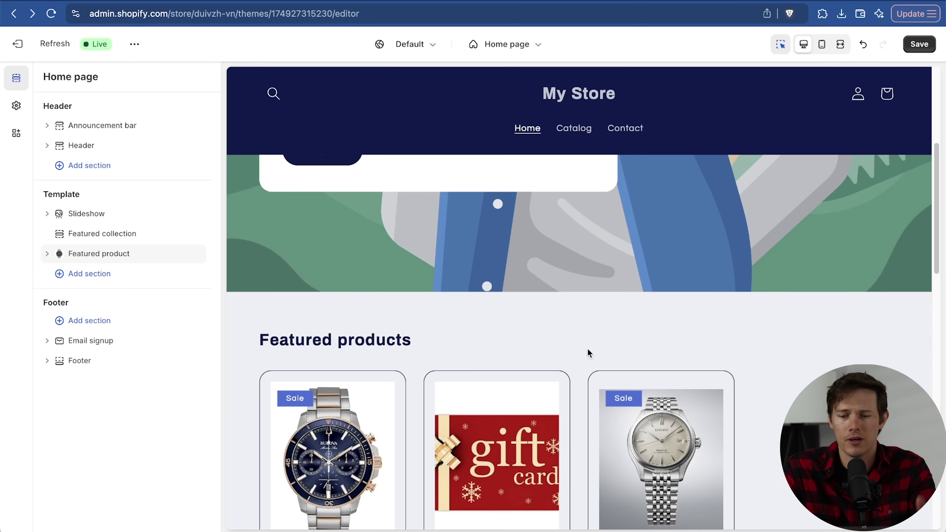
- Drag the Featured collection section to a new spot in the home page template
scroll(583, 274, up, 3)
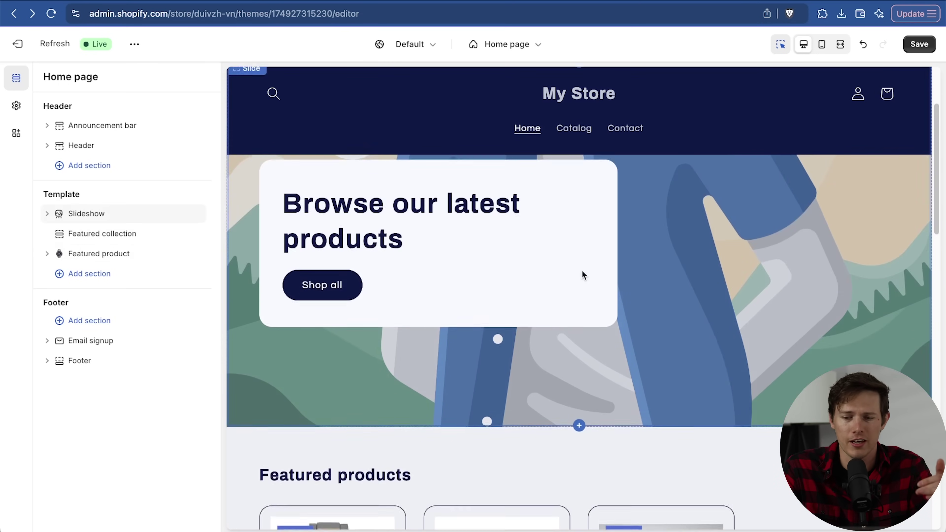
scroll(581, 272, down, 5)
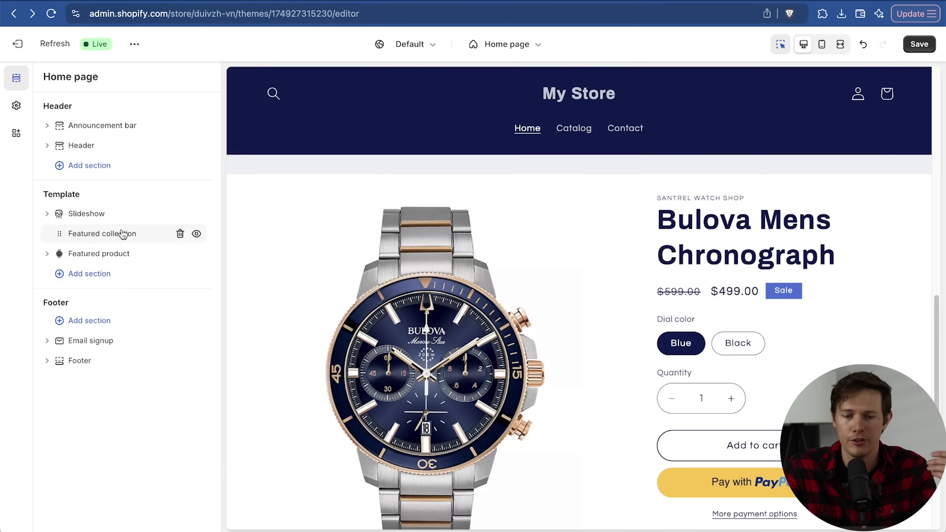
drag(95, 236, 86, 260)
scroll(448, 300, up, 10)
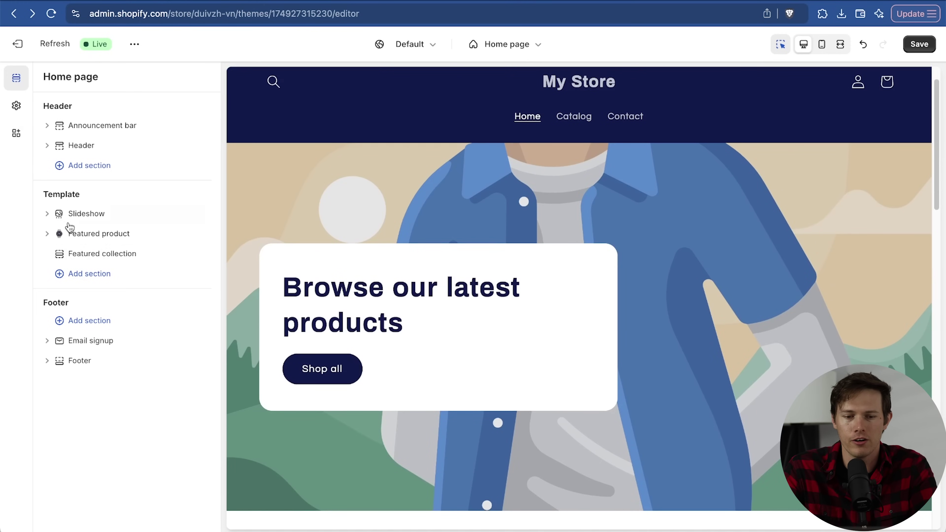
- Check the Slideshow's slides and settings, then delete the Slideshow section
mouse_move(47, 215)
click(47, 214)
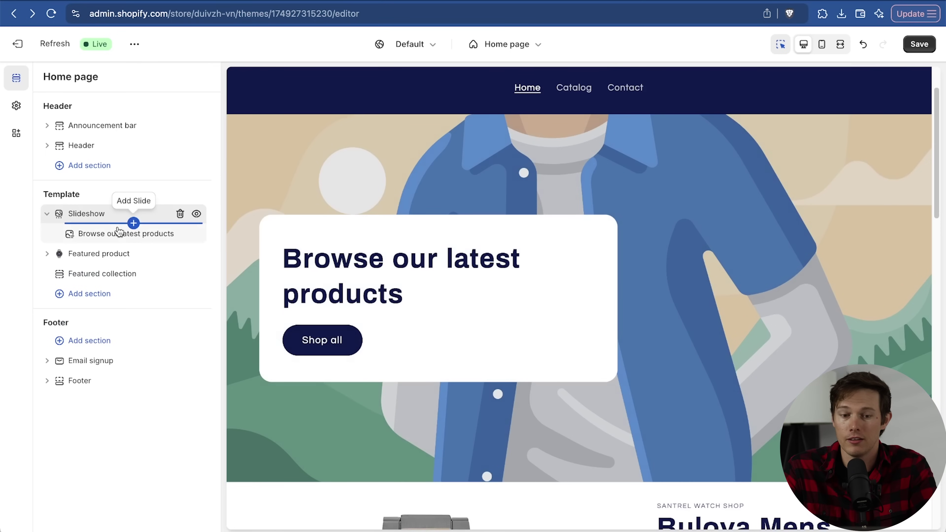
scroll(551, 236, down, 5)
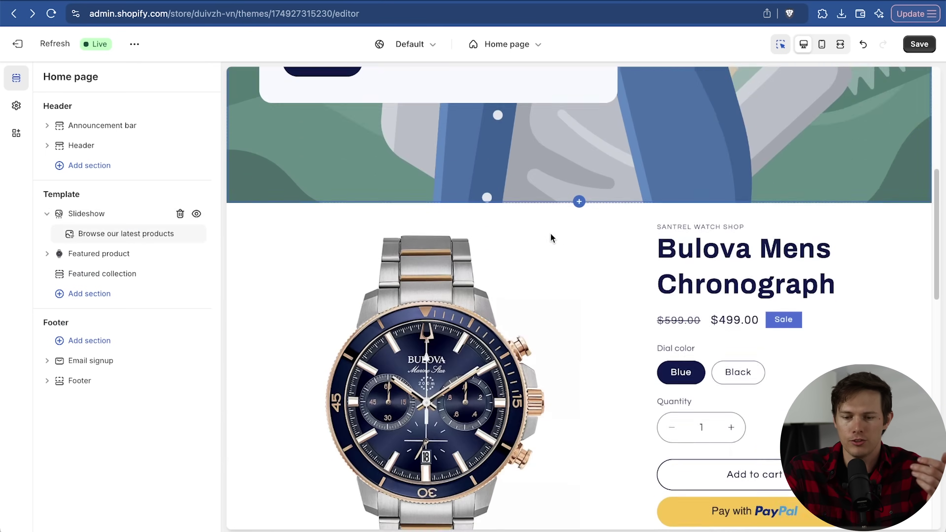
scroll(505, 338, up, 6)
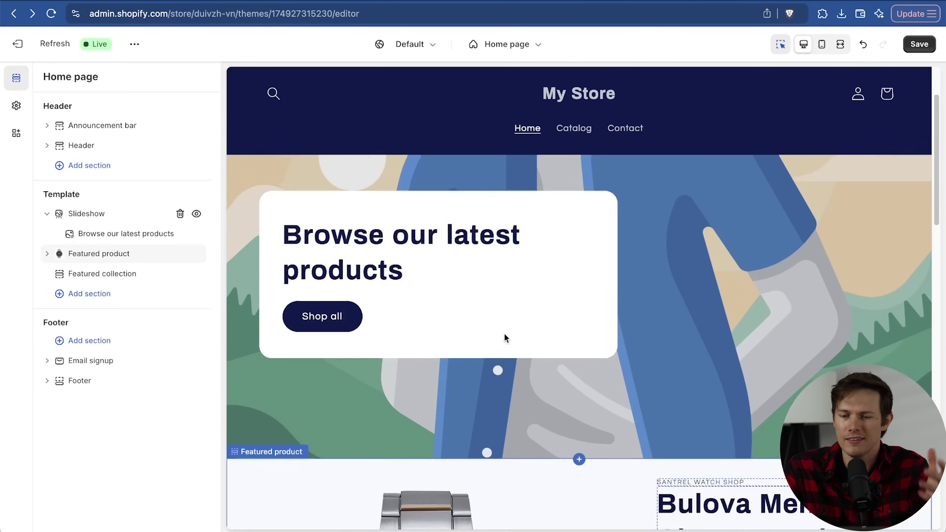
click(47, 214)
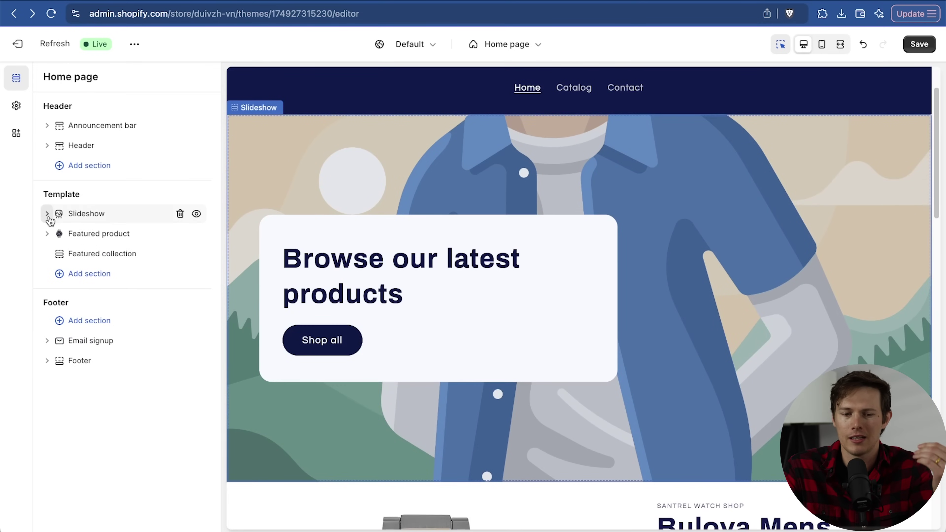
click(88, 216)
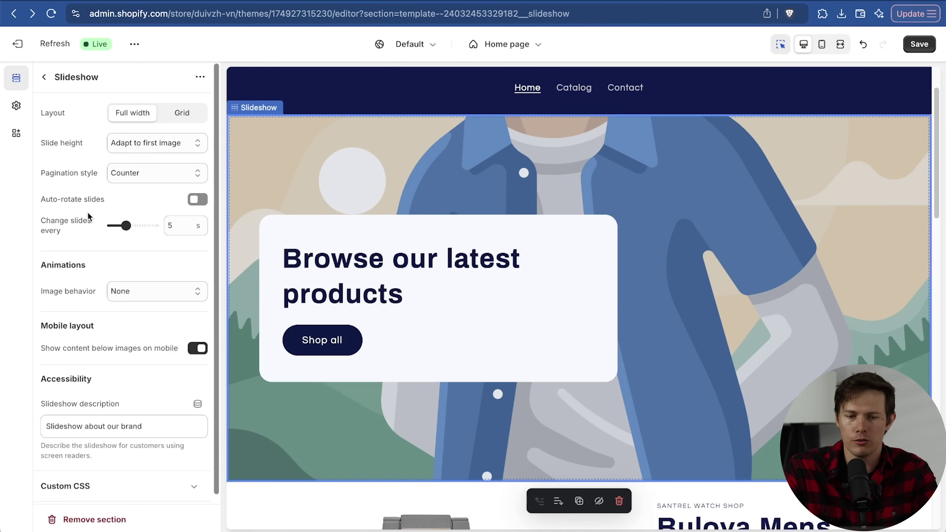
click(44, 77)
mouse_move(97, 213)
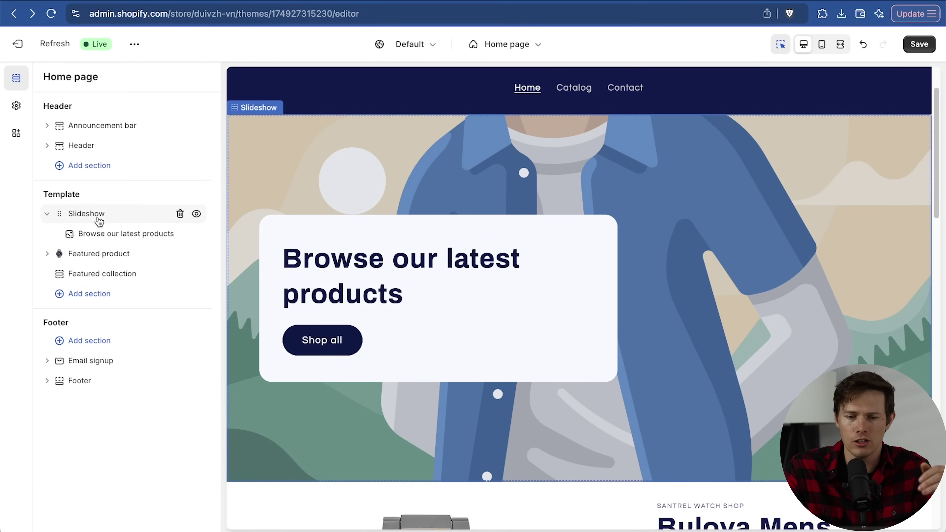
click(179, 214)
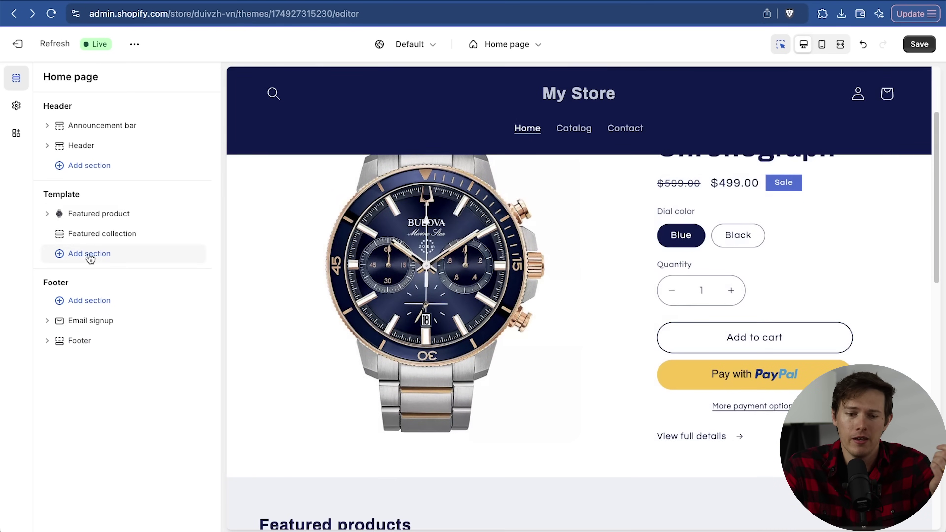
- Add an Image banner section with the Banner-2.webp watch photo as its first image and adjust its overlay opacity
click(90, 257)
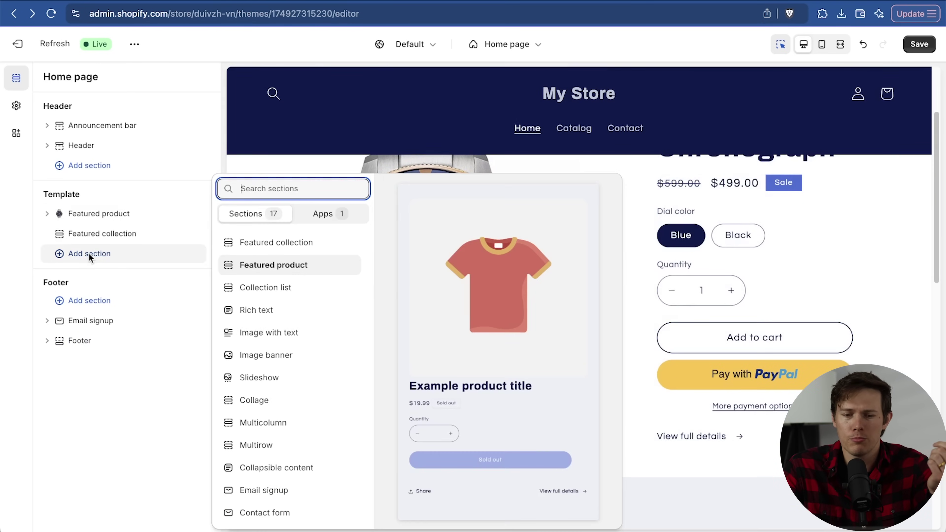
scroll(327, 284, down, 3)
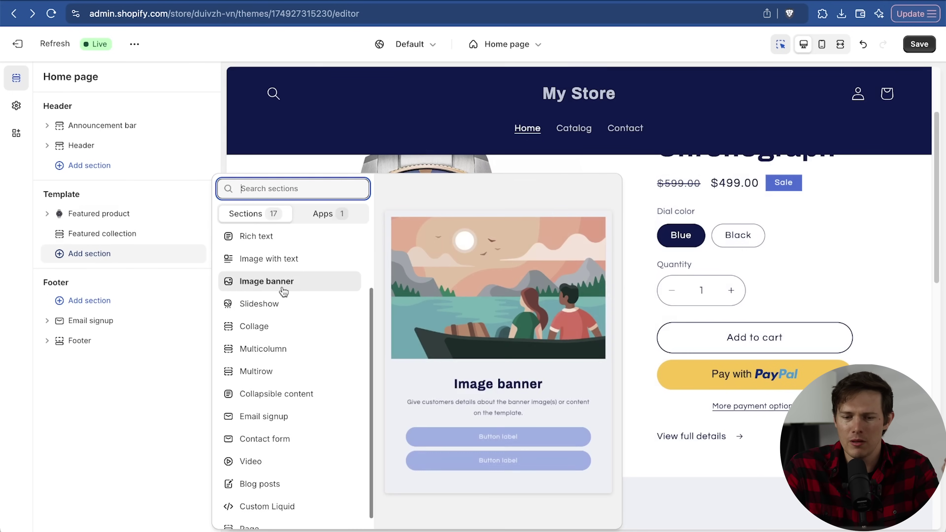
click(283, 285)
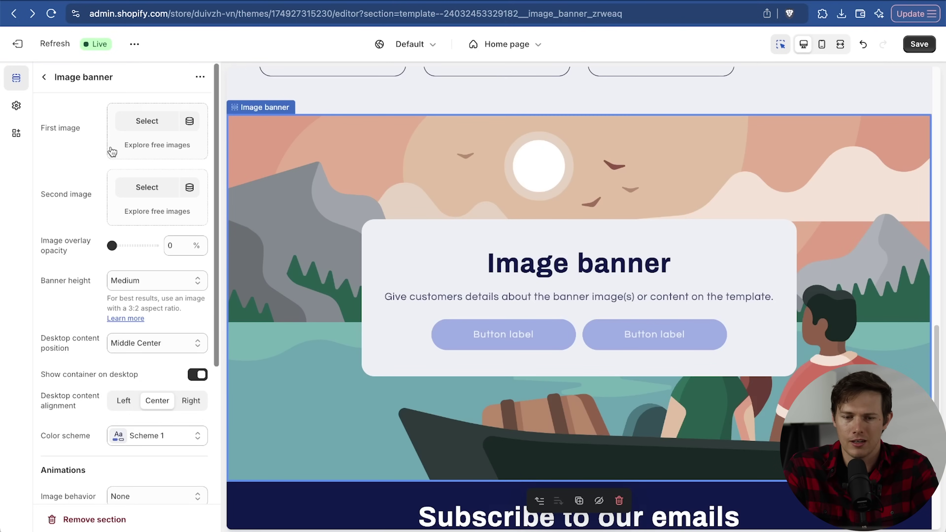
click(139, 126)
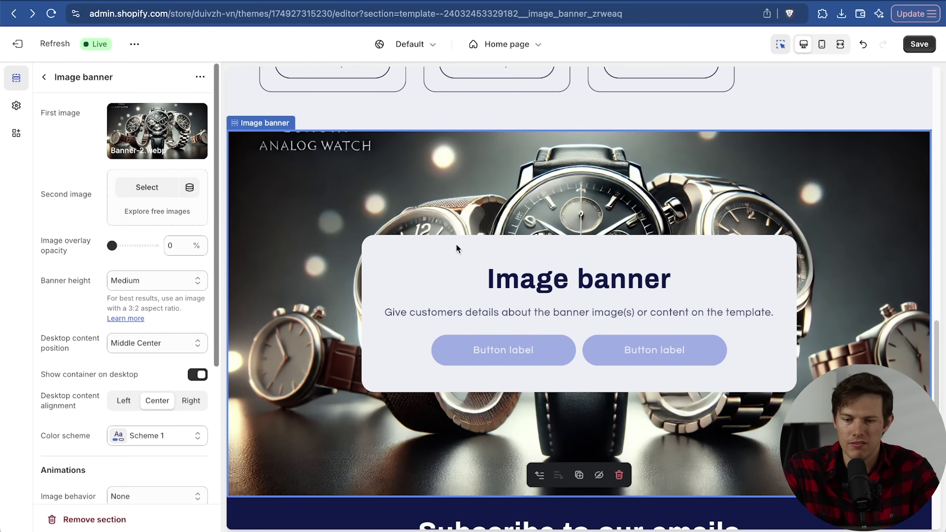
scroll(166, 247, down, 3)
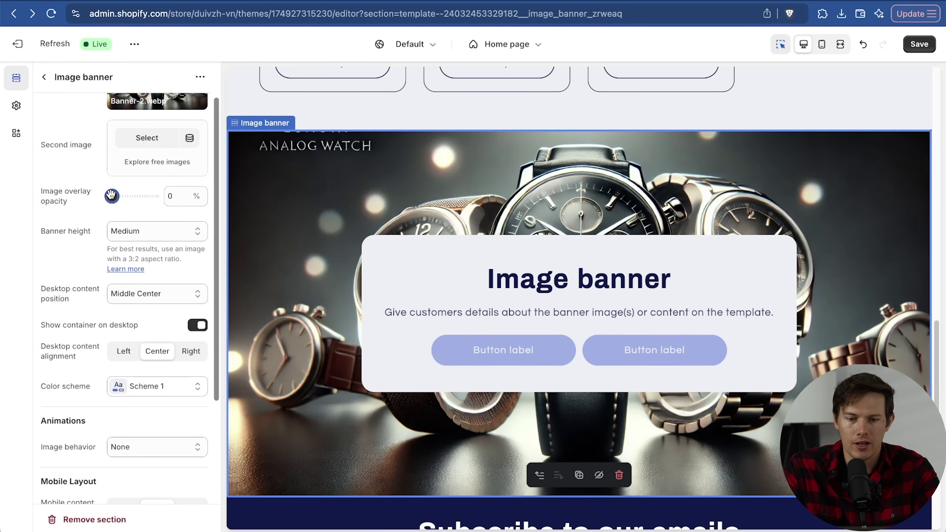
mouse_move(111, 195)
mouse_down()
mouse_move(144, 196)
mouse_move(108, 198)
mouse_up()
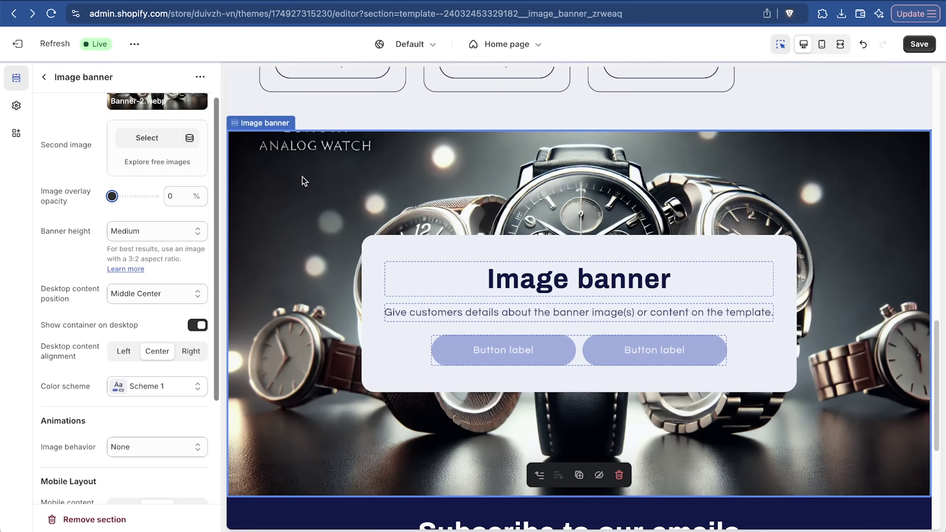
scroll(75, 298, up, 3)
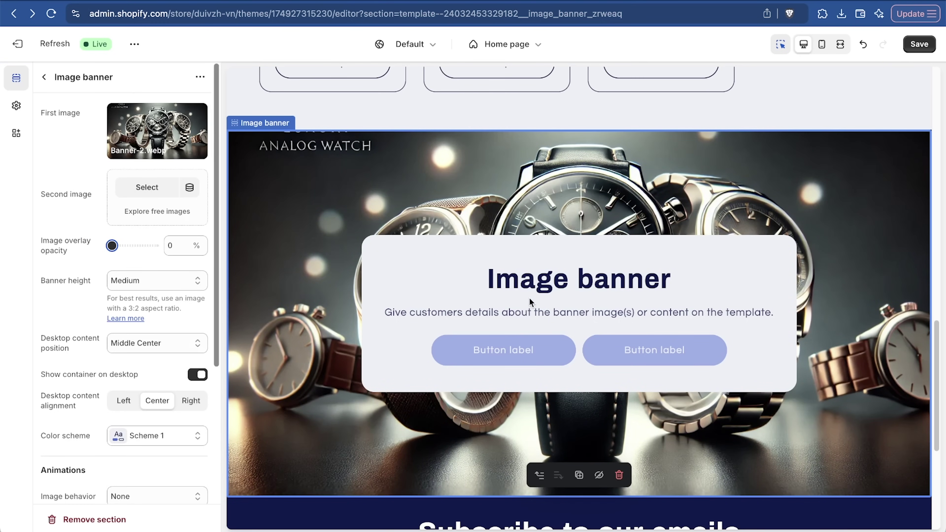
click(45, 78)
- Delete the banner's Buttons block and drag the Image banner to the top of the template
click(101, 276)
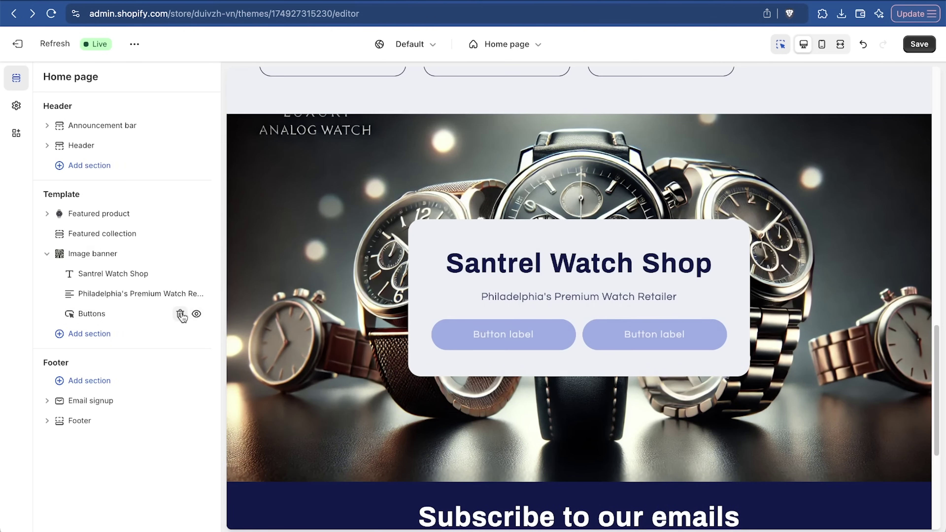
click(180, 314)
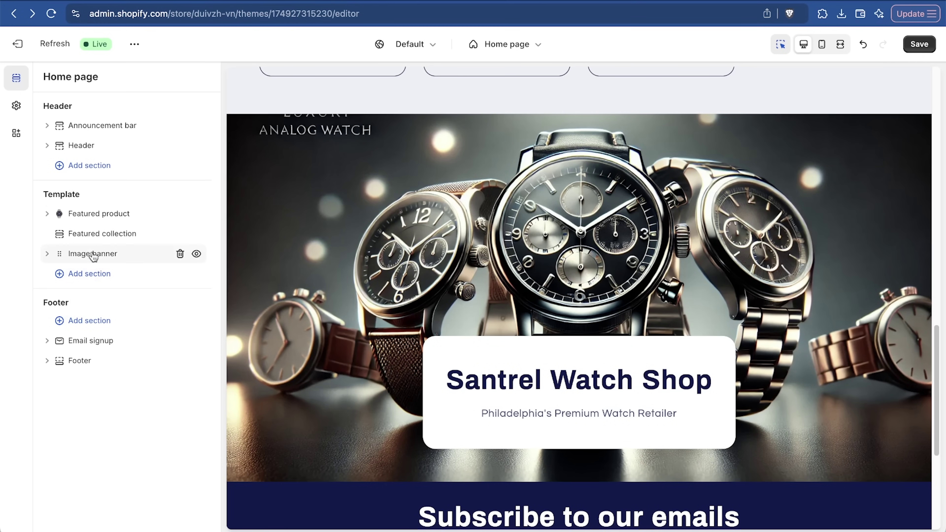
drag(72, 248, 73, 215)
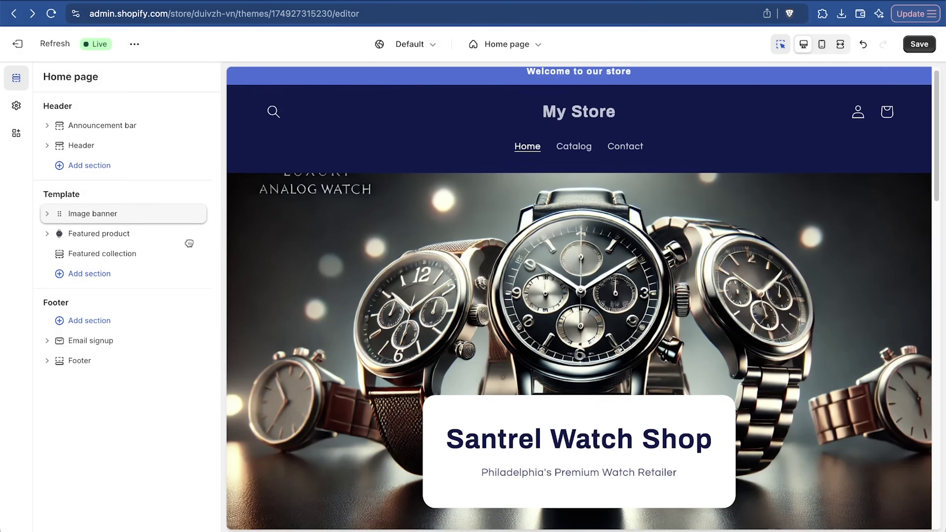
scroll(390, 326, down, 10)
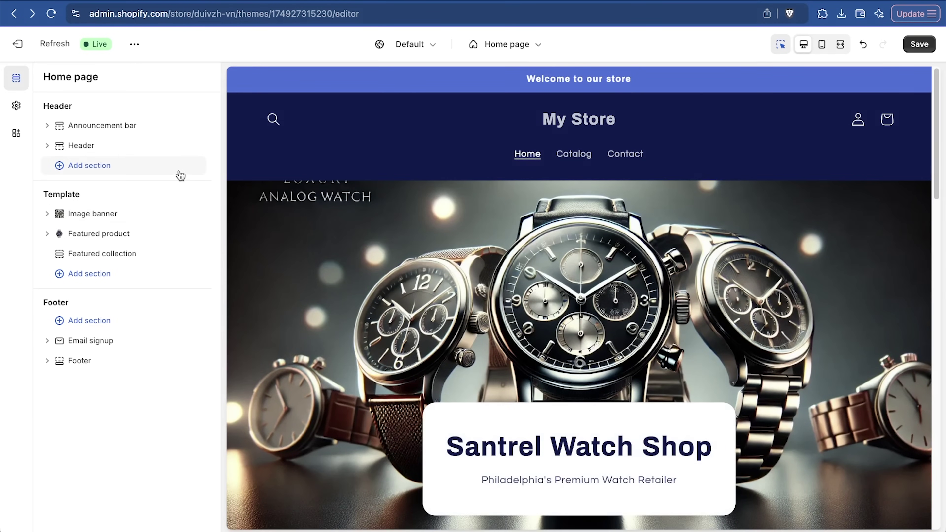
- Review the Header section and the welcome announcement in the Announcement bar, then open Theme settings
click(92, 151)
click(78, 144)
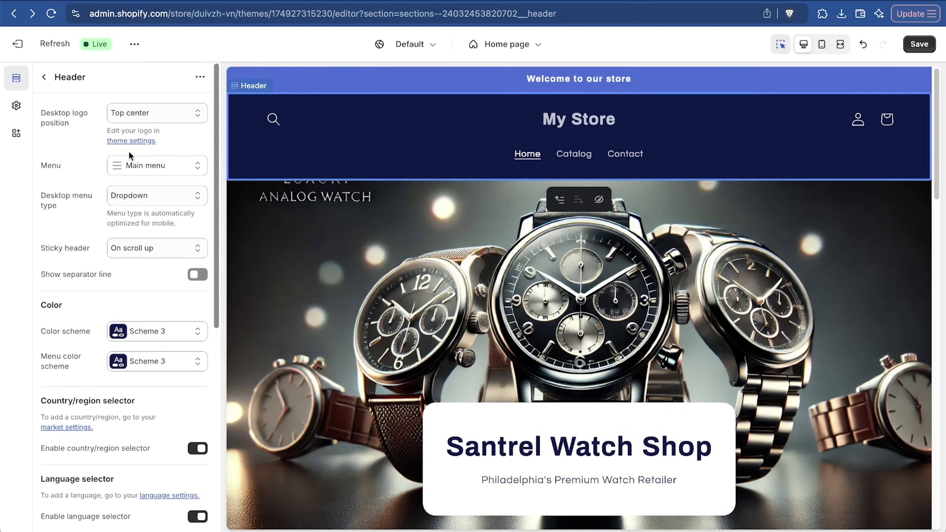
click(44, 77)
click(47, 146)
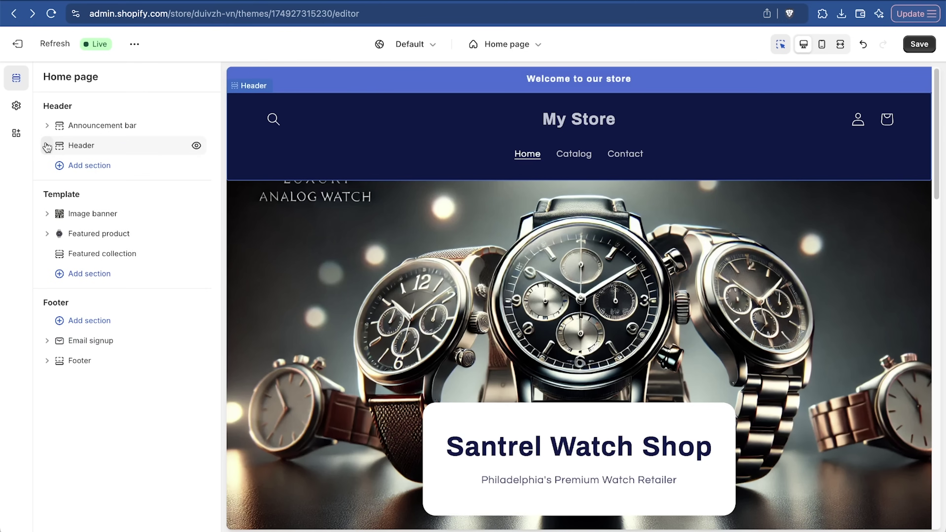
click(55, 149)
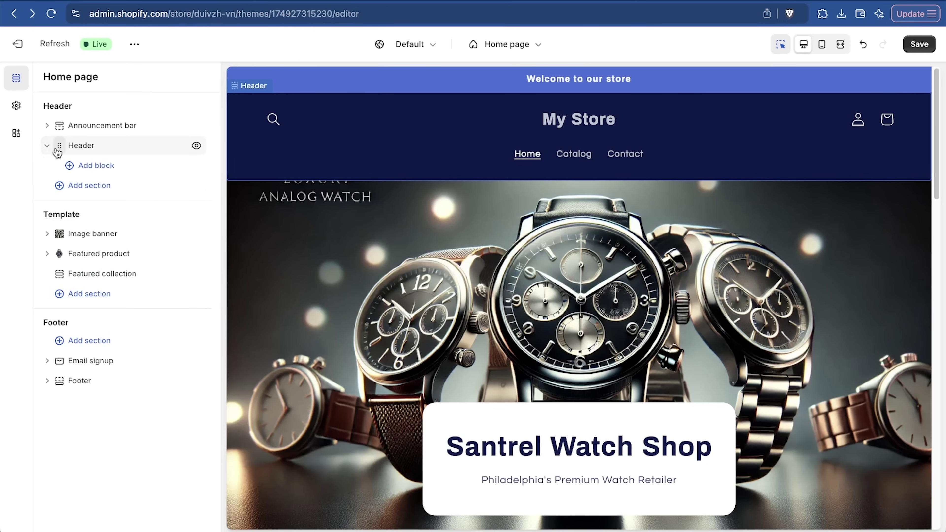
click(47, 146)
click(47, 125)
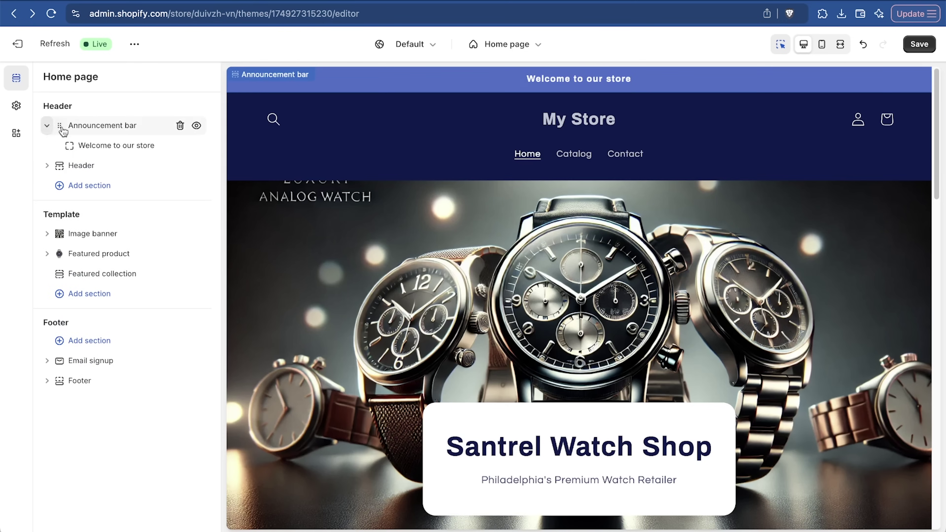
click(147, 146)
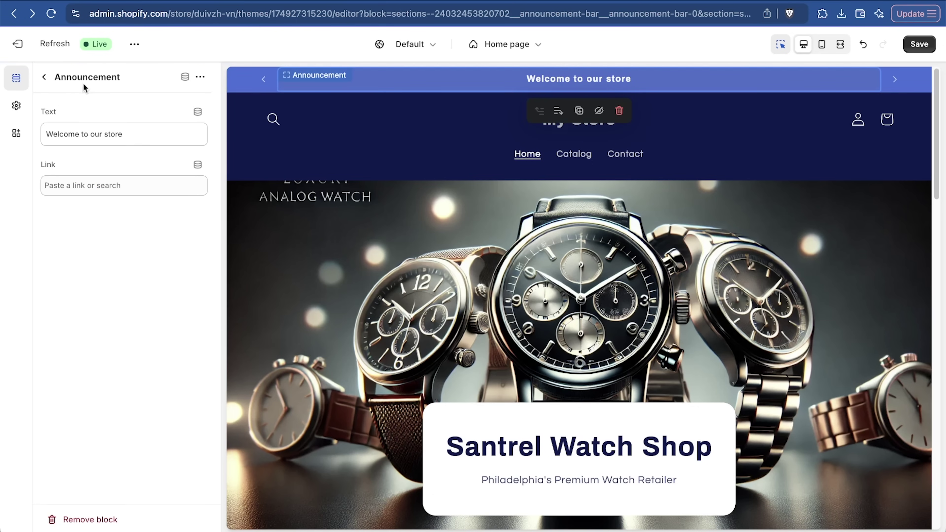
click(15, 105)
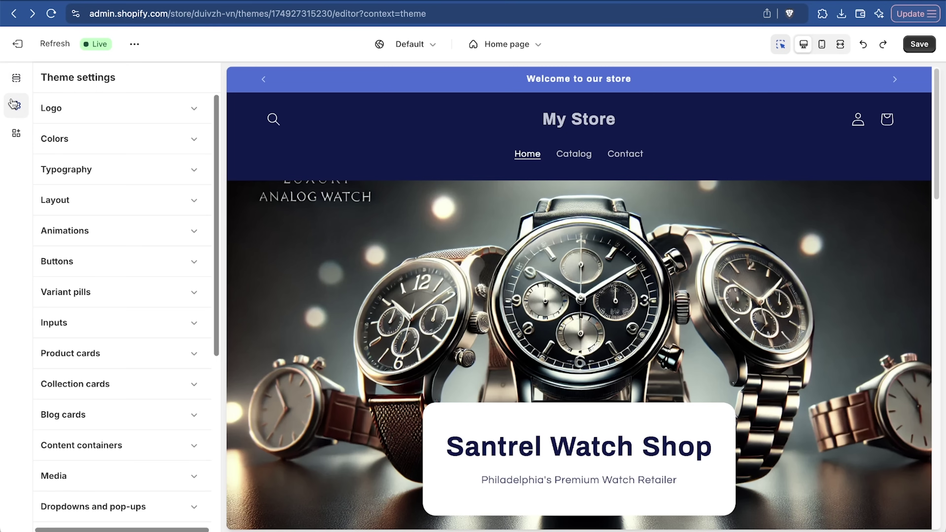
- Change Scheme 1's solid button background colour and return to the Theme settings colours
click(126, 146)
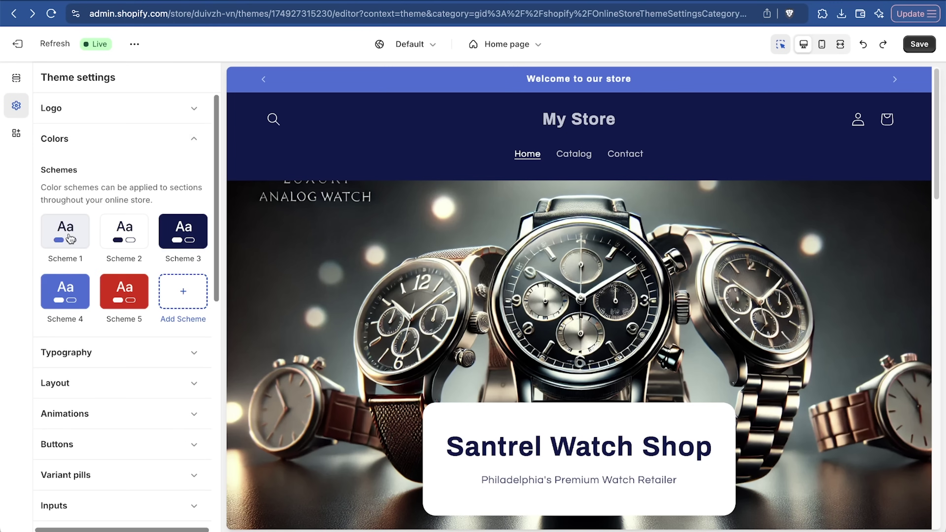
scroll(506, 391, down, 3)
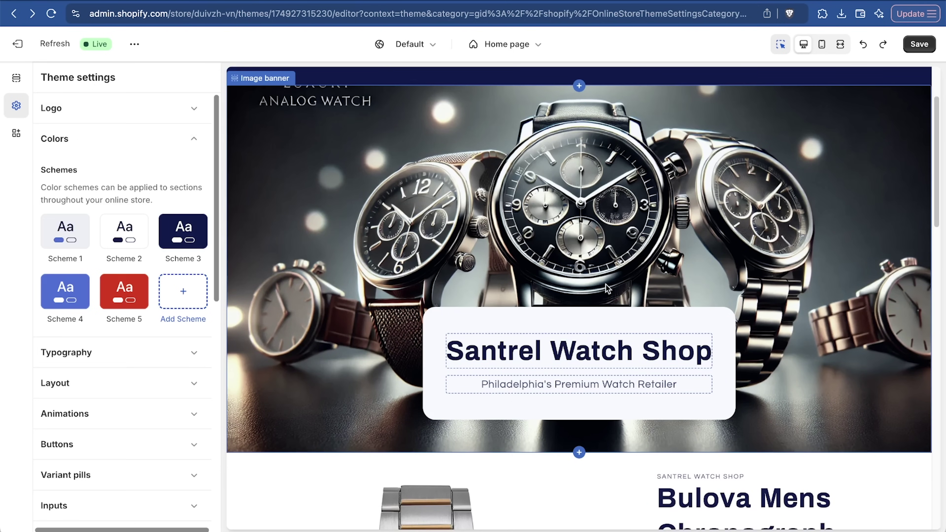
click(74, 243)
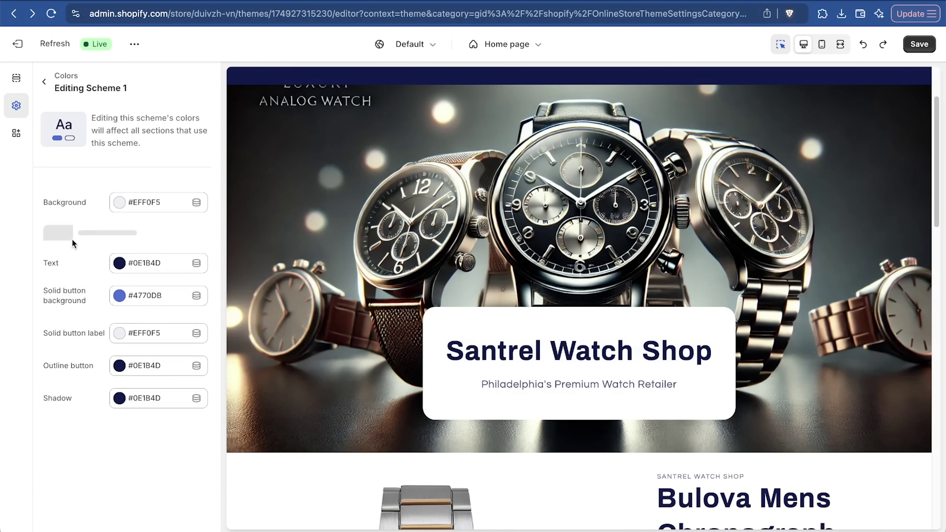
click(119, 322)
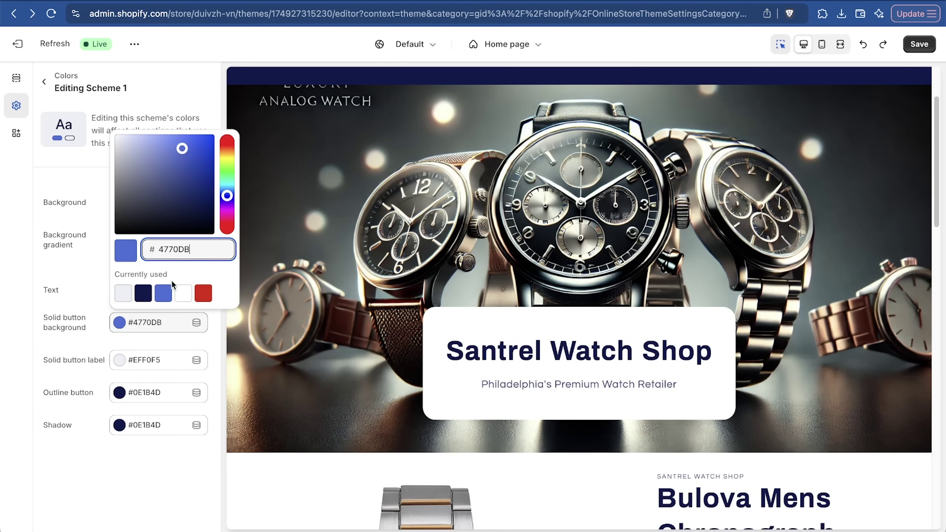
click(74, 183)
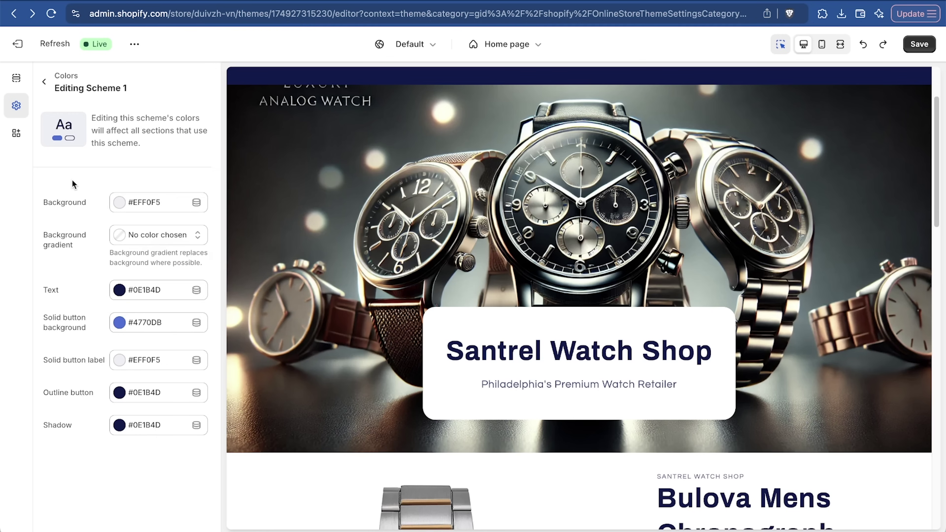
click(13, 111)
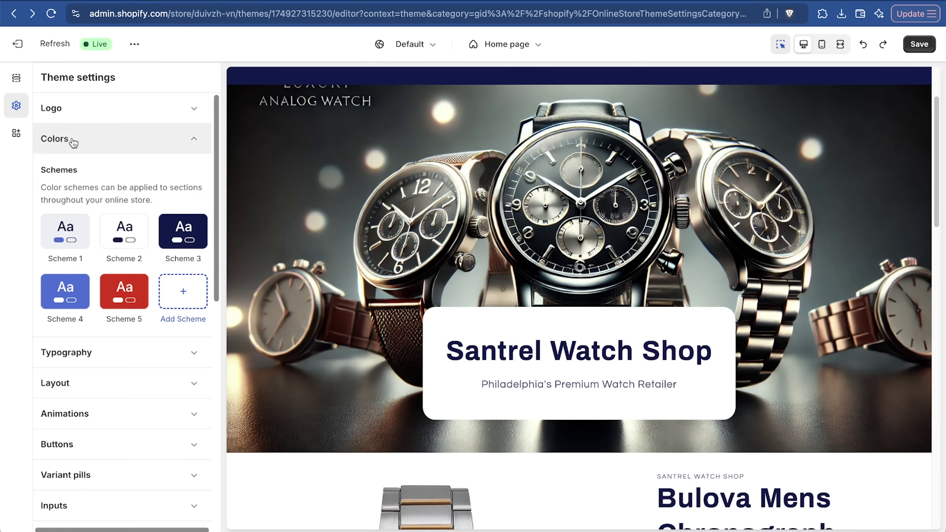
click(74, 142)
- Expand the Logo settings to check the logo, favicon and 140 px width
click(149, 109)
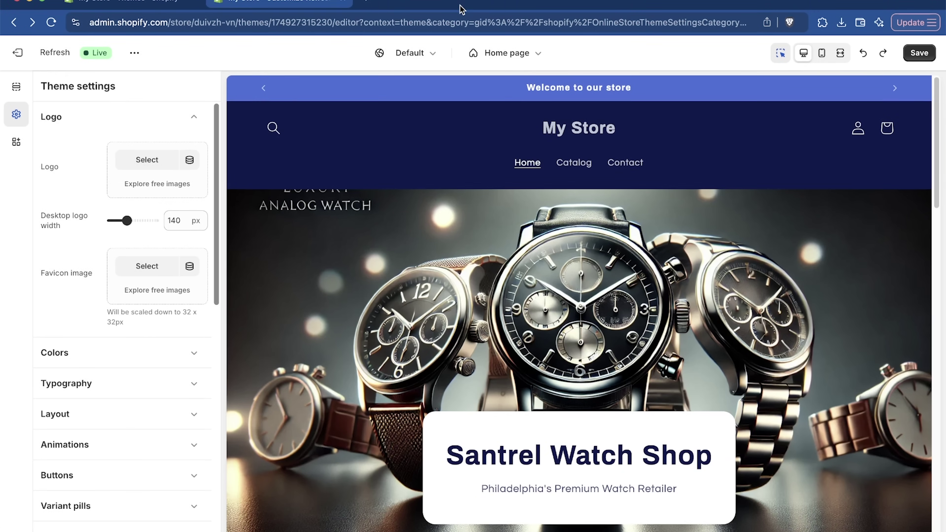
mouse_move(460, 7)
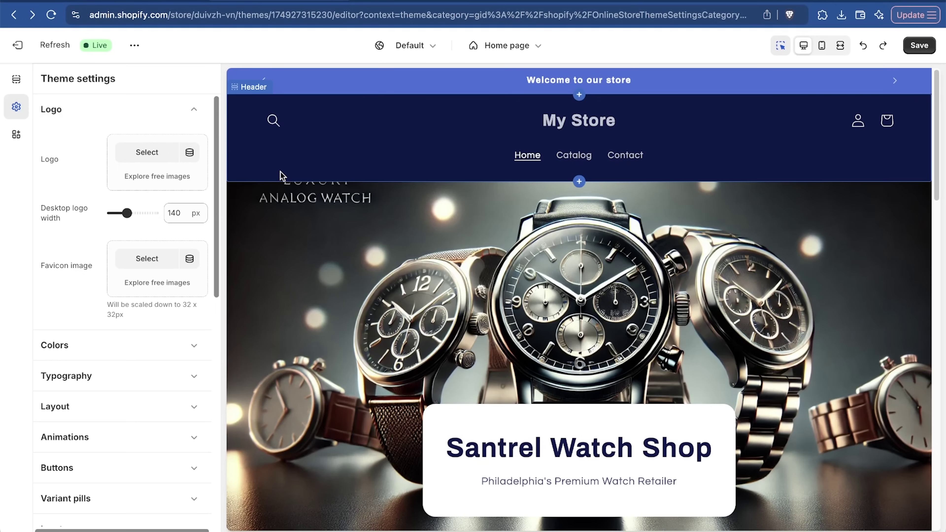
scroll(184, 294, down, 3)
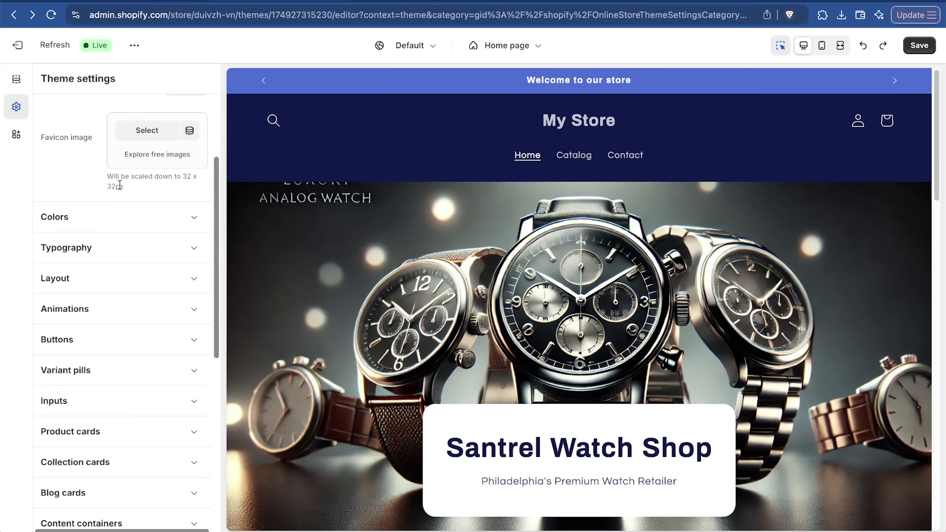
scroll(148, 190, down, 2)
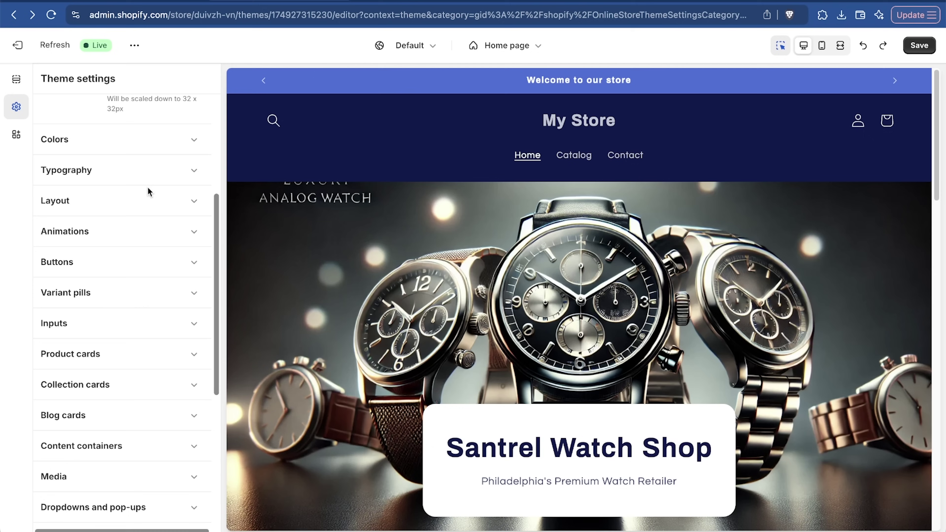
- Review the Typography settings and save the theme changes
click(124, 172)
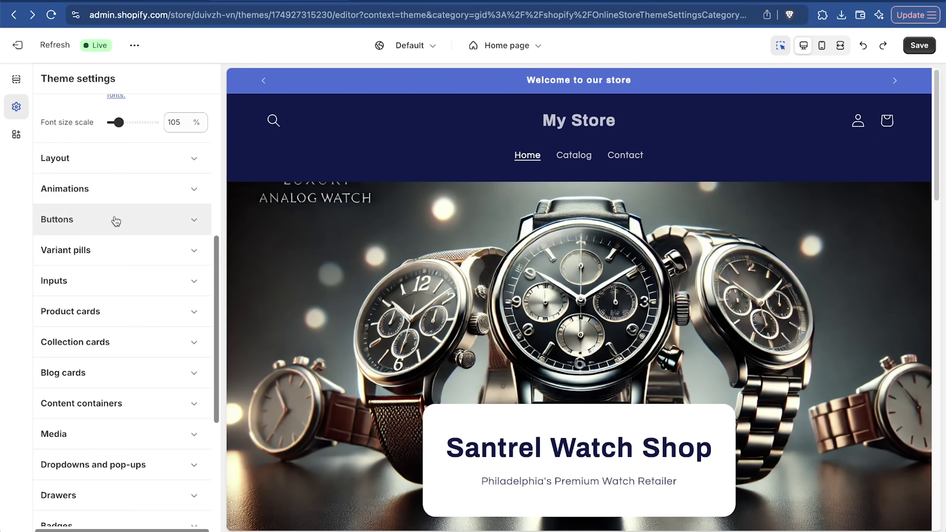
scroll(103, 279, up, 5)
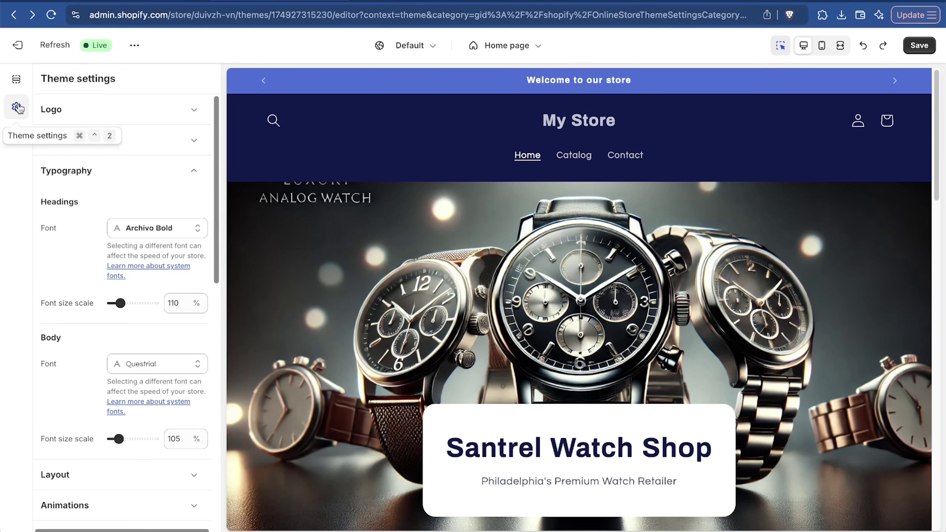
scroll(863, 262, down, 8)
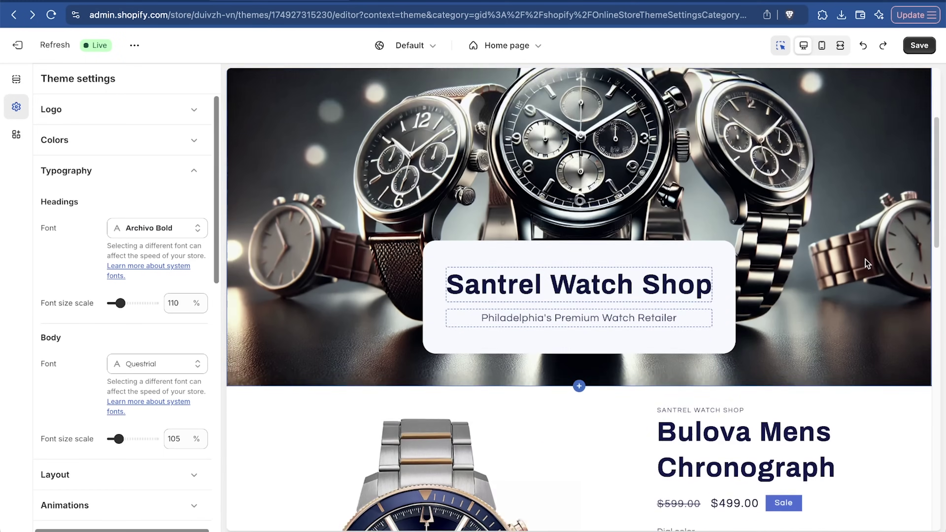
scroll(866, 266, up, 8)
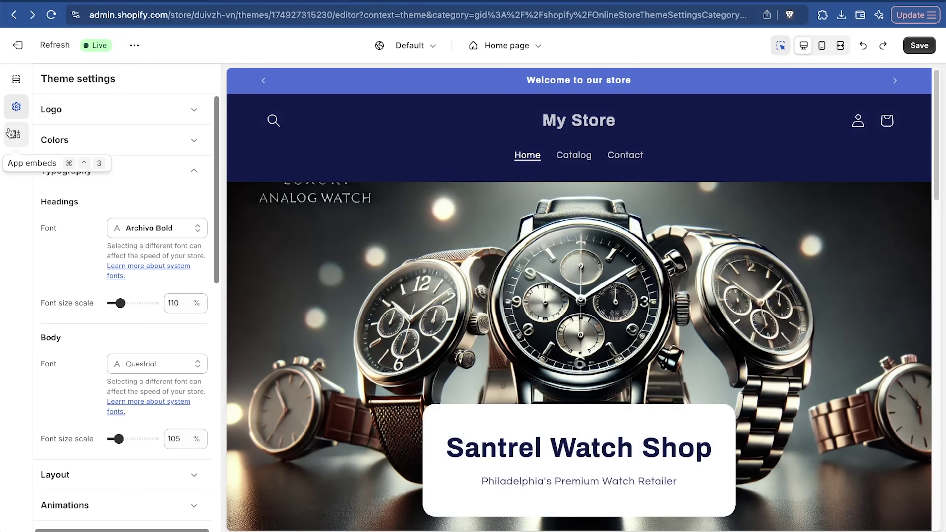
scroll(598, 239, down, 2)
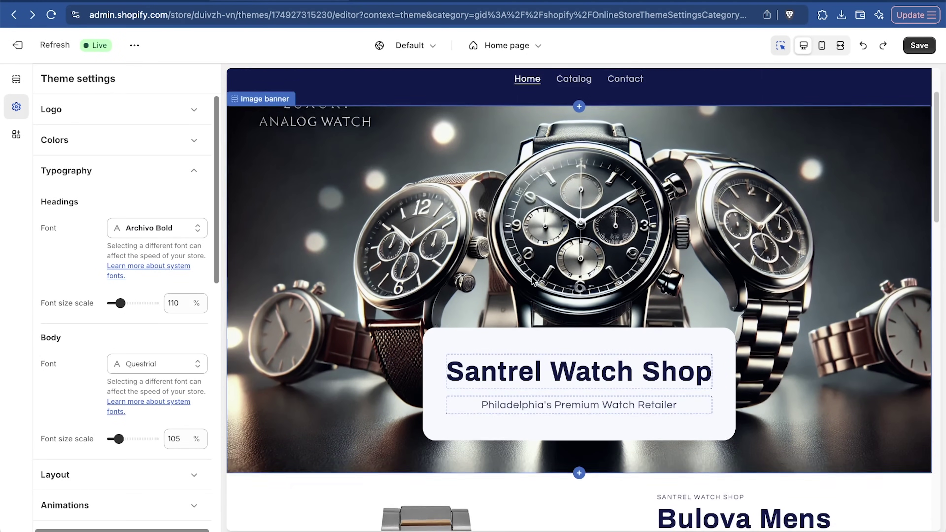
scroll(597, 239, up, 2)
click(920, 45)
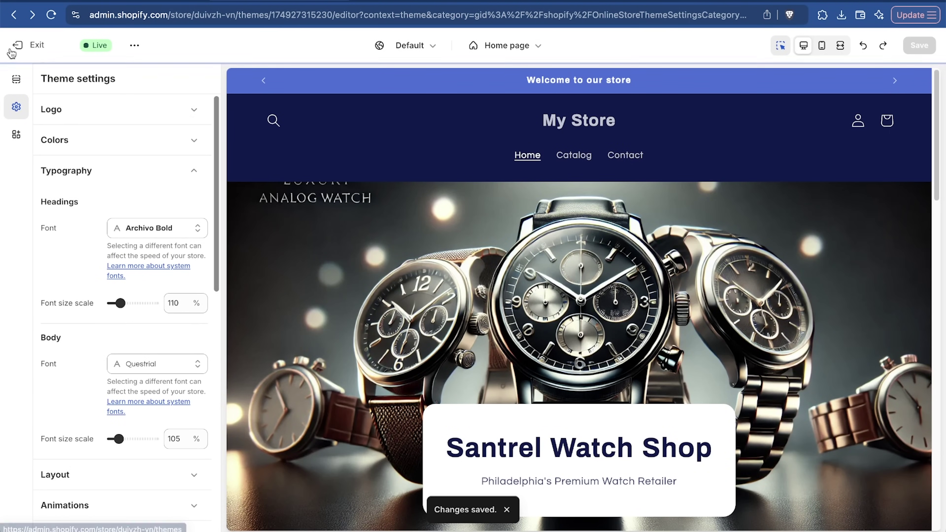
click(26, 48)
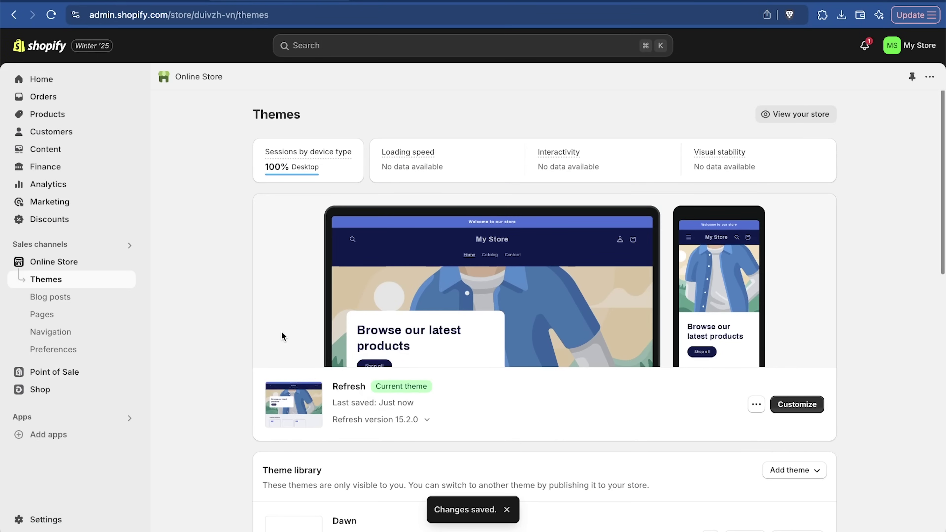
- Replace the store name My Store with 'Santrel Watch Shop' in General settings and save
click(41, 314)
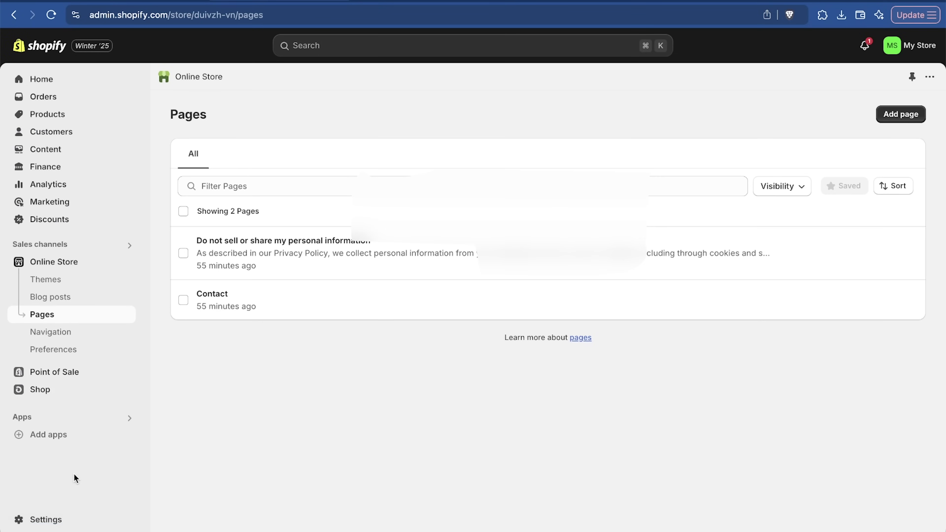
click(43, 520)
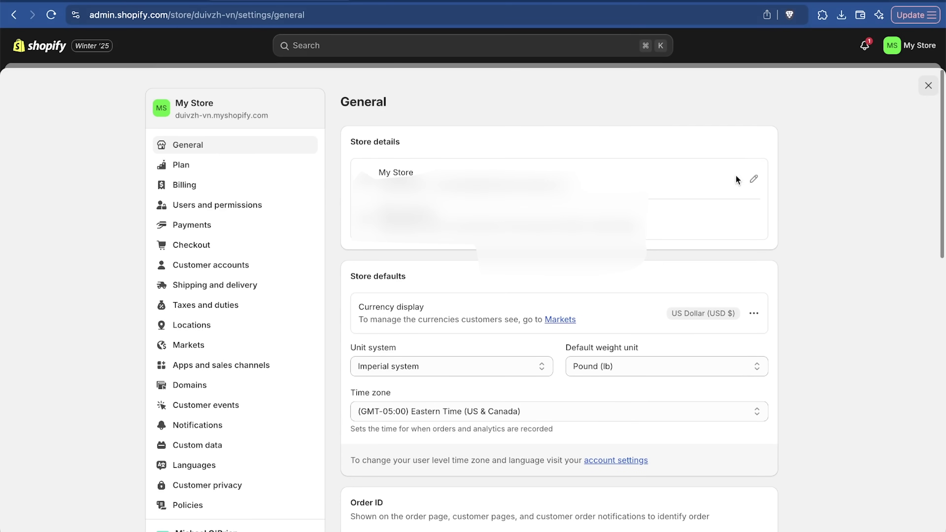
click(754, 180)
click(406, 256)
key(super+a)
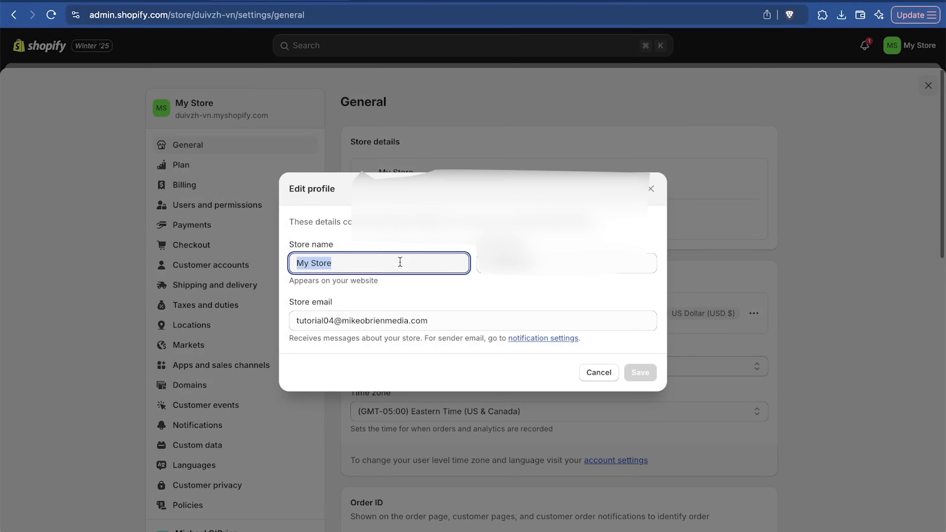
text(Santrel Watch Shop)
click(643, 367)
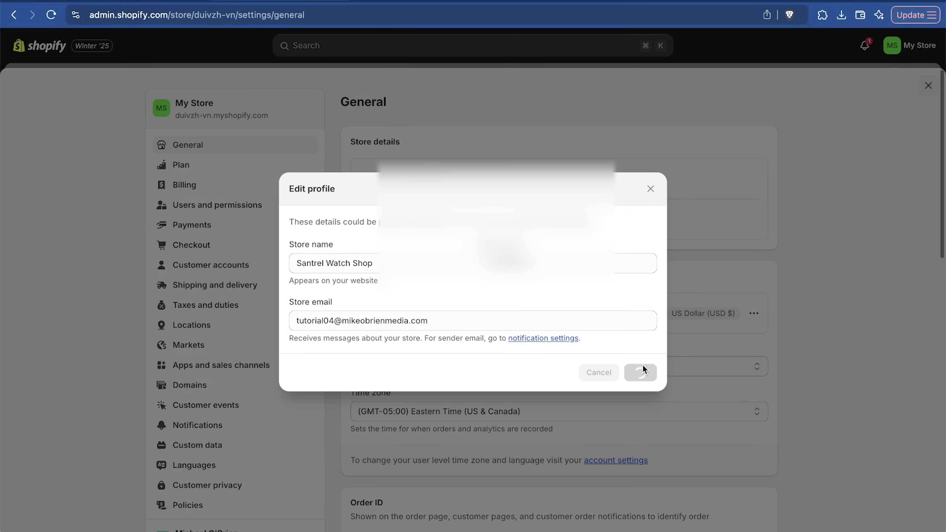
scroll(666, 354, down, 8)
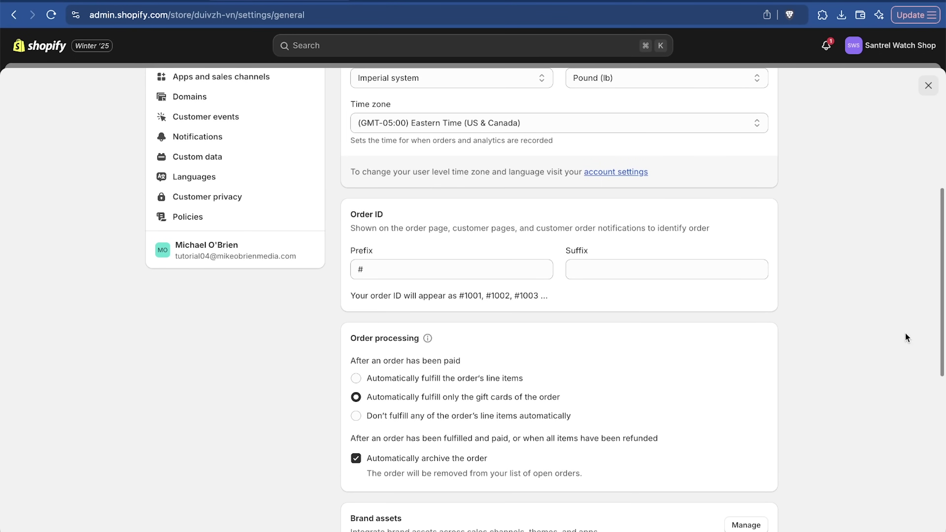
scroll(906, 337, up, 8)
- Activate Shopify Payments by submitting business details as an individual, then go to Shipping and delivery
click(233, 228)
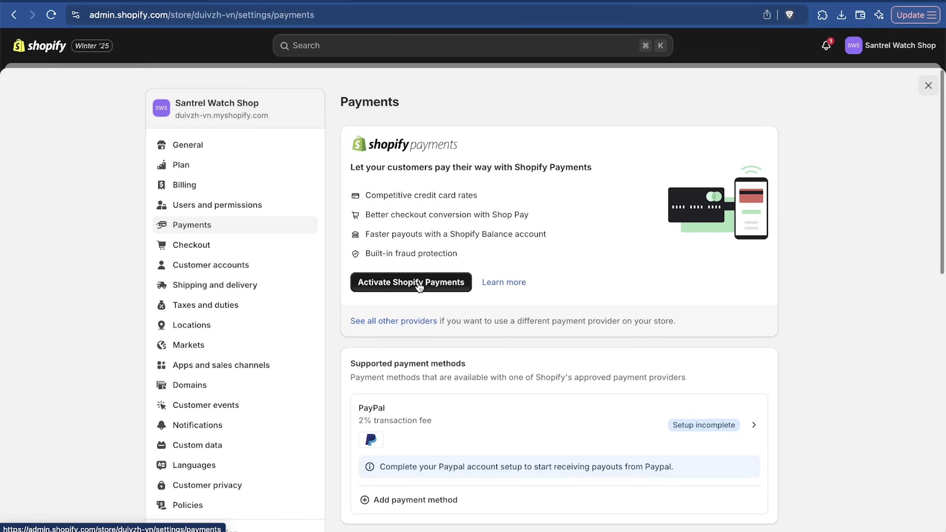
scroll(772, 379, down, 5)
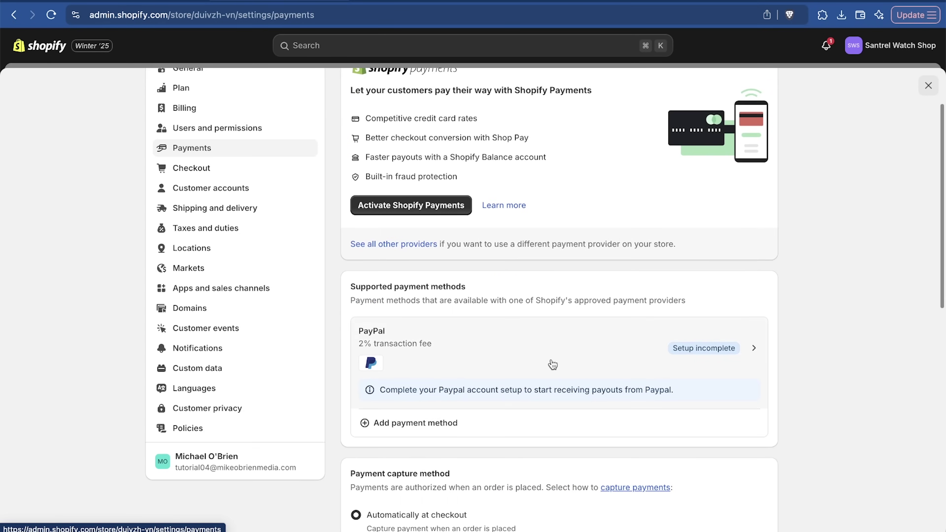
scroll(552, 364, up, 2)
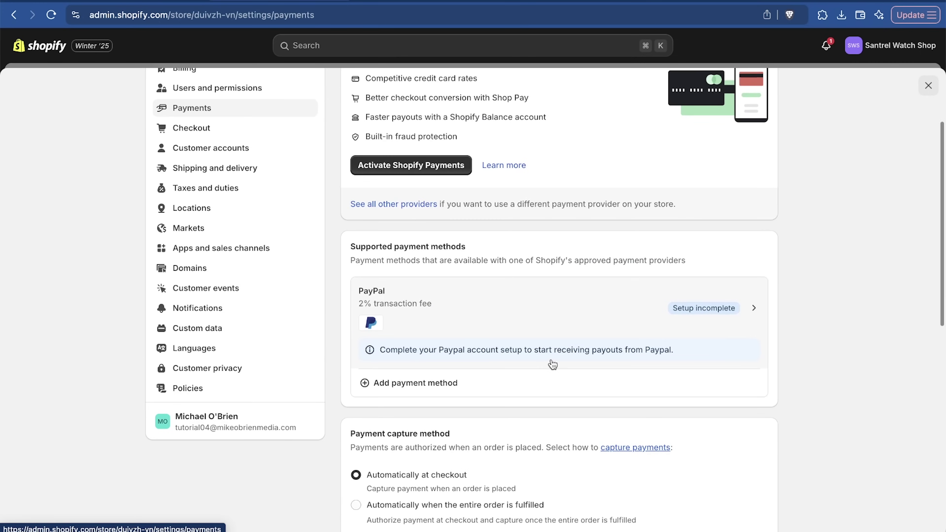
scroll(553, 364, up, 4)
click(417, 282)
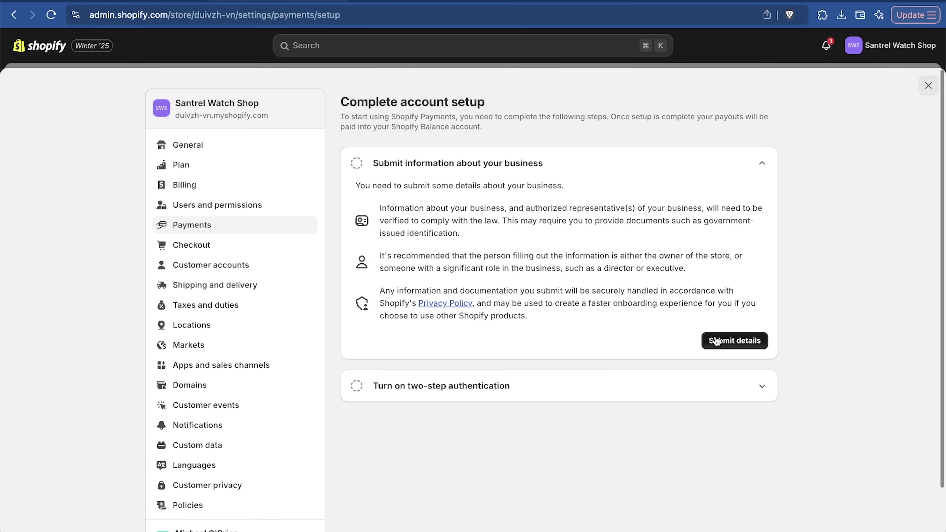
click(716, 340)
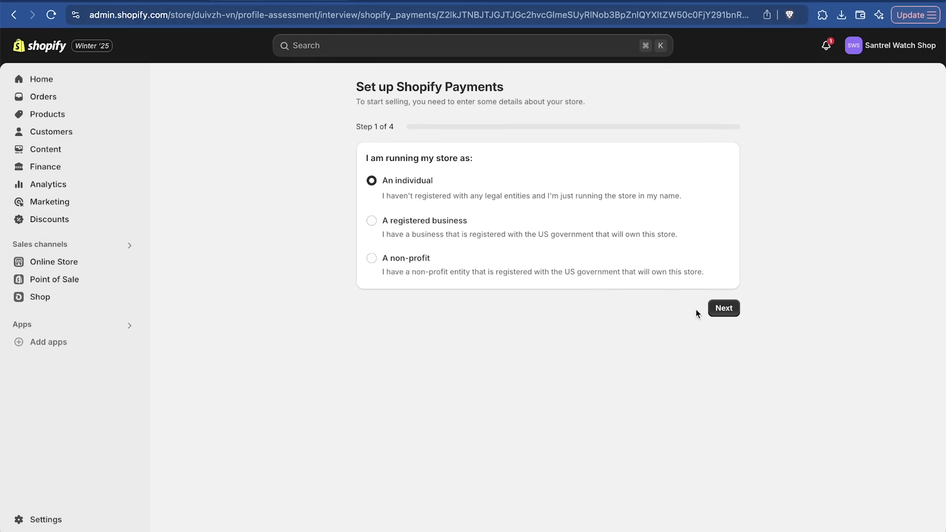
click(725, 309)
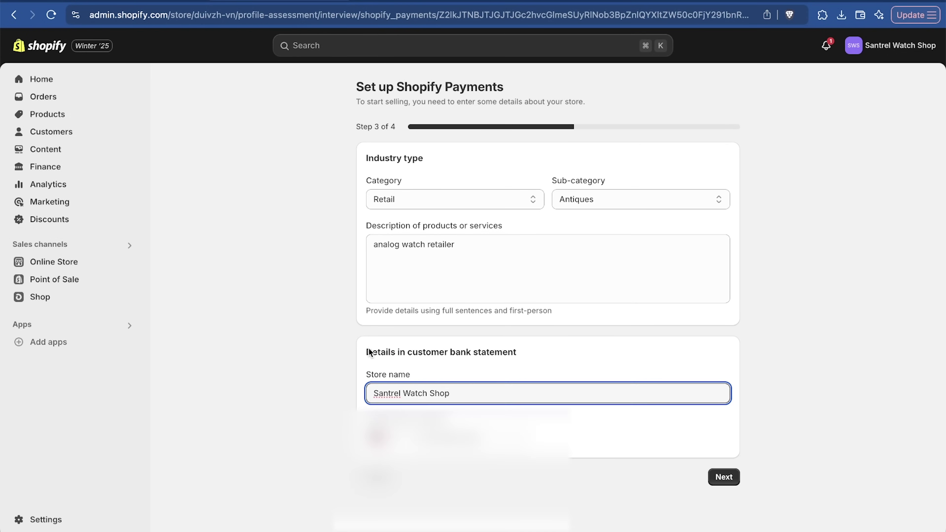
click(369, 352)
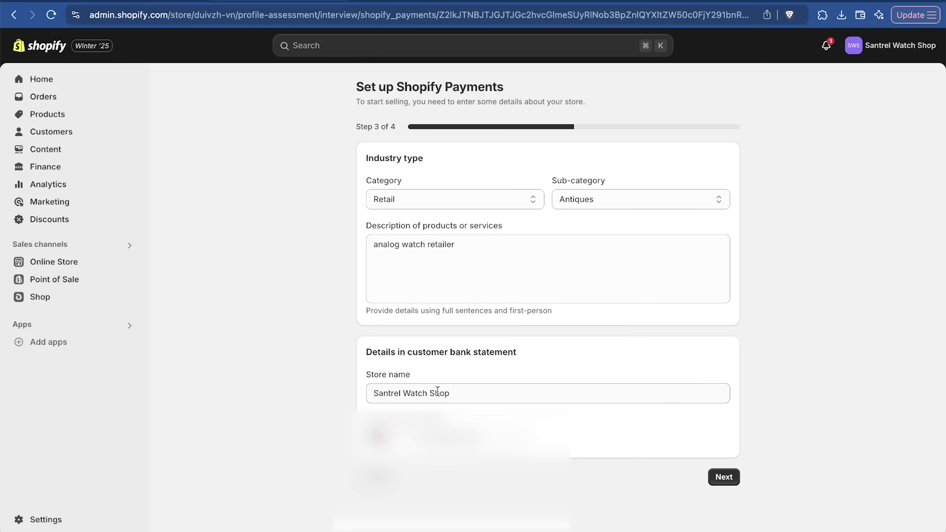
click(725, 478)
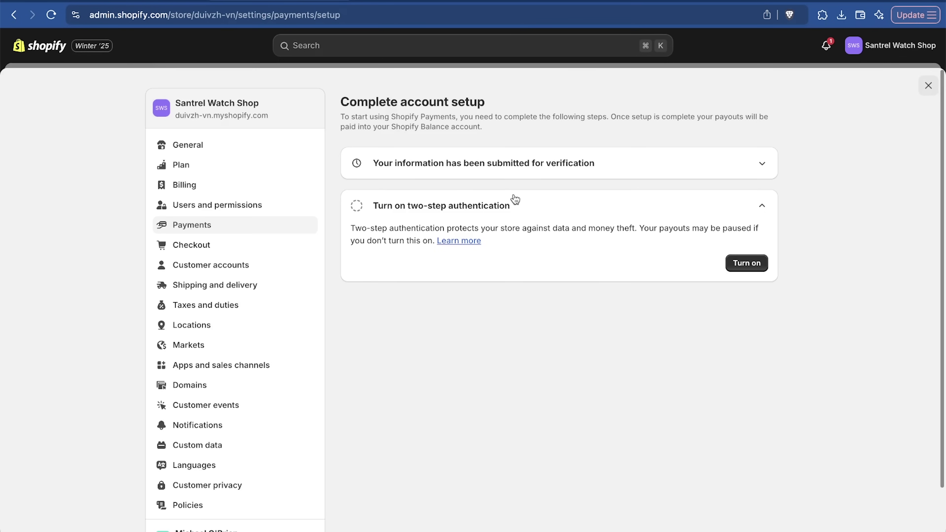
click(263, 284)
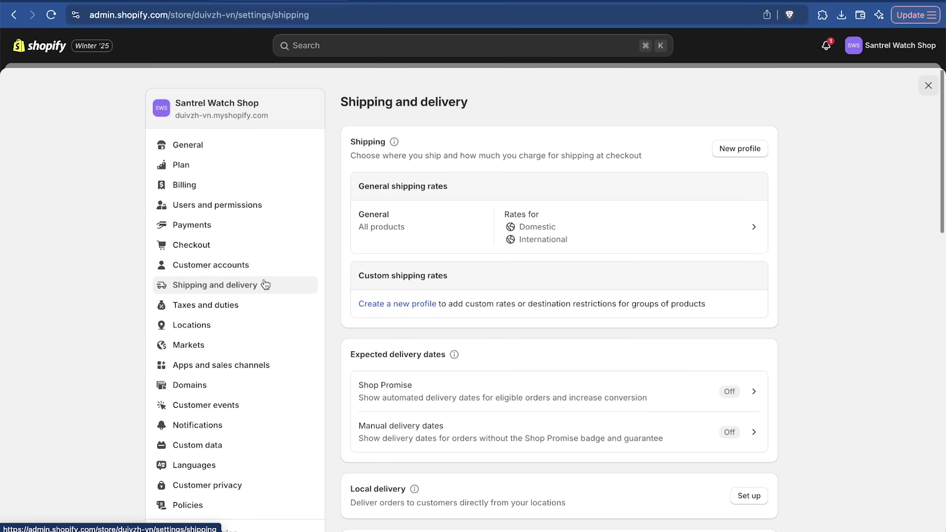
- Start a shipping profile named 'Individual Watches' covering the Bulova Mens Chronograph and both variants
scroll(638, 334, down, 5)
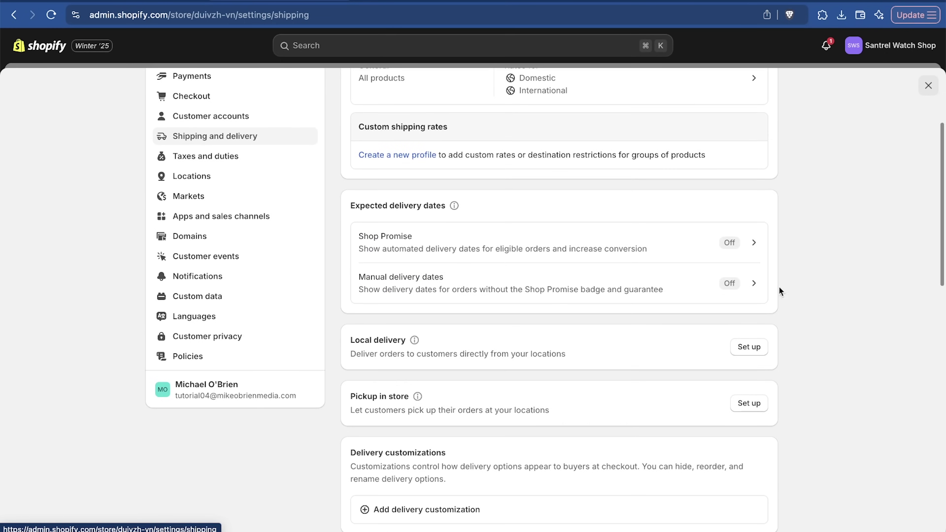
scroll(773, 338, up, 3)
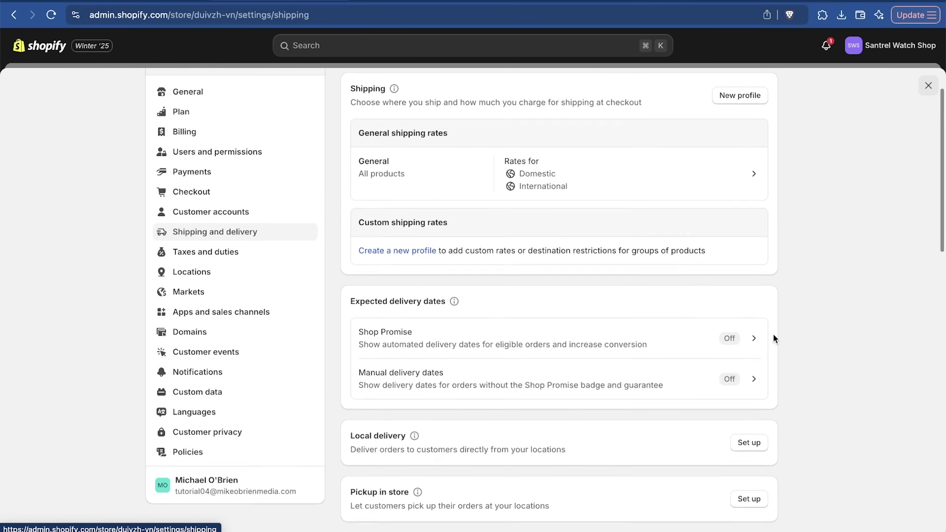
scroll(773, 338, up, 2)
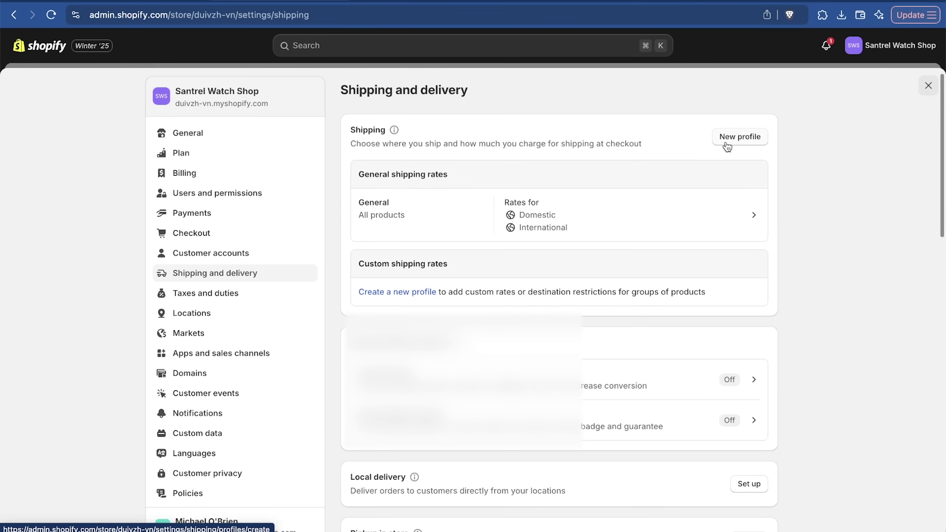
click(736, 141)
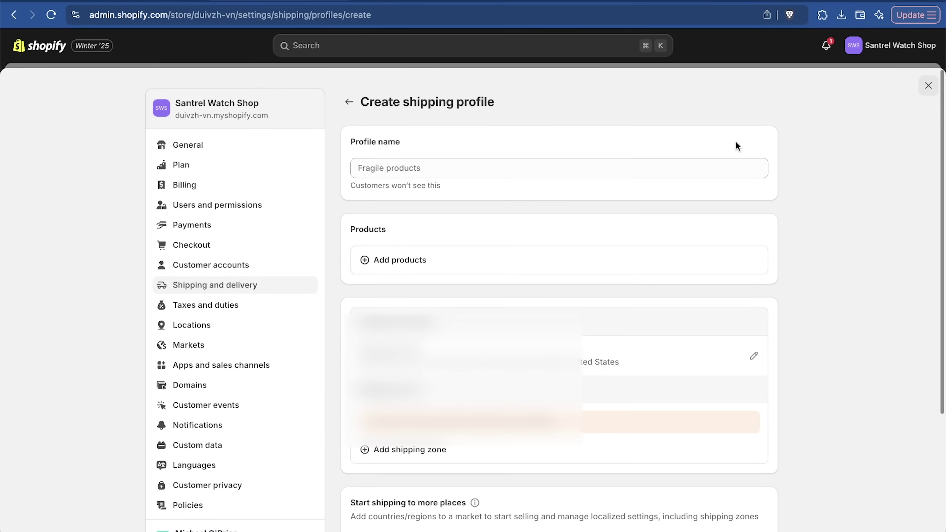
click(442, 266)
click(294, 221)
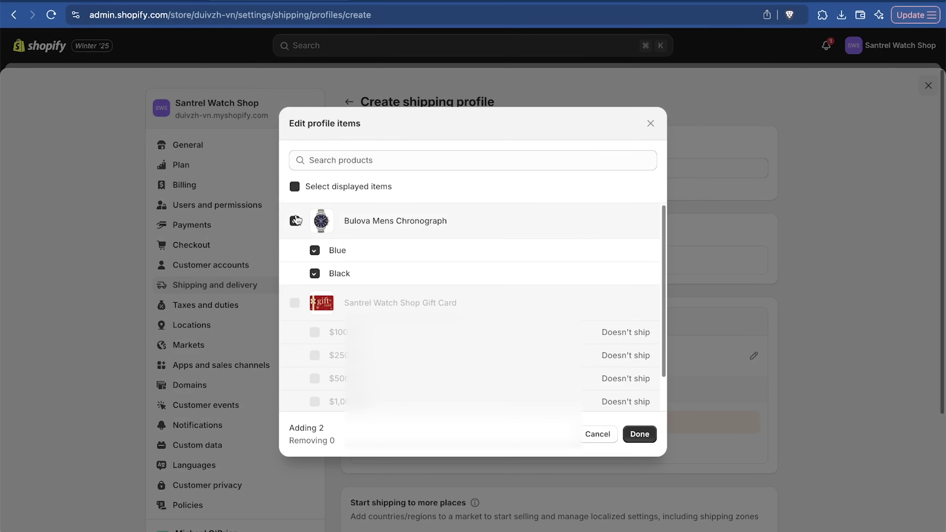
click(638, 434)
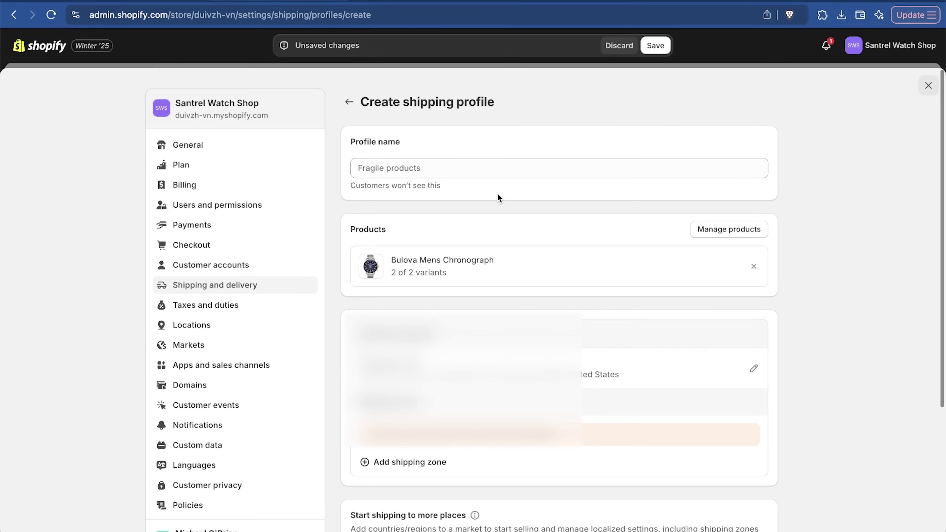
click(479, 164)
text(Individual Watches)
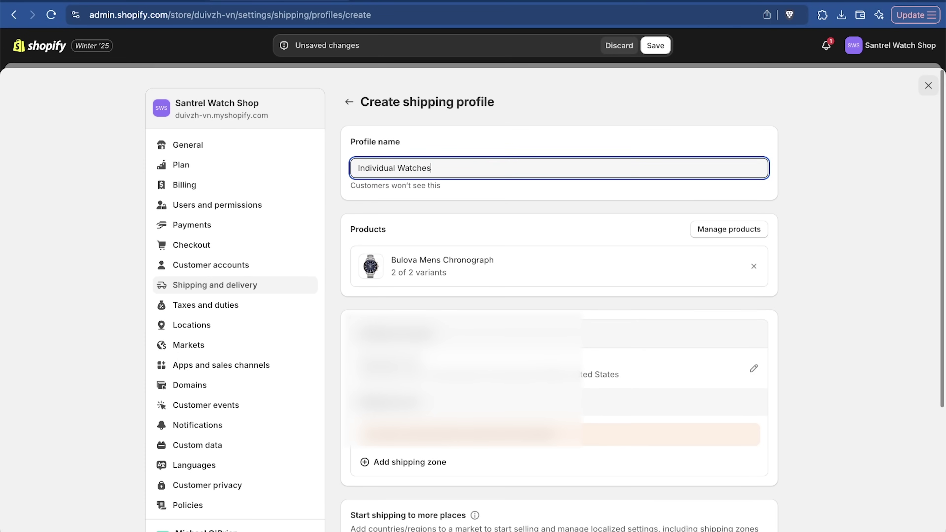
- Add a shipping zone with a free Standard 3–4 business day rate and save the profile
scroll(399, 283, down, 5)
click(402, 287)
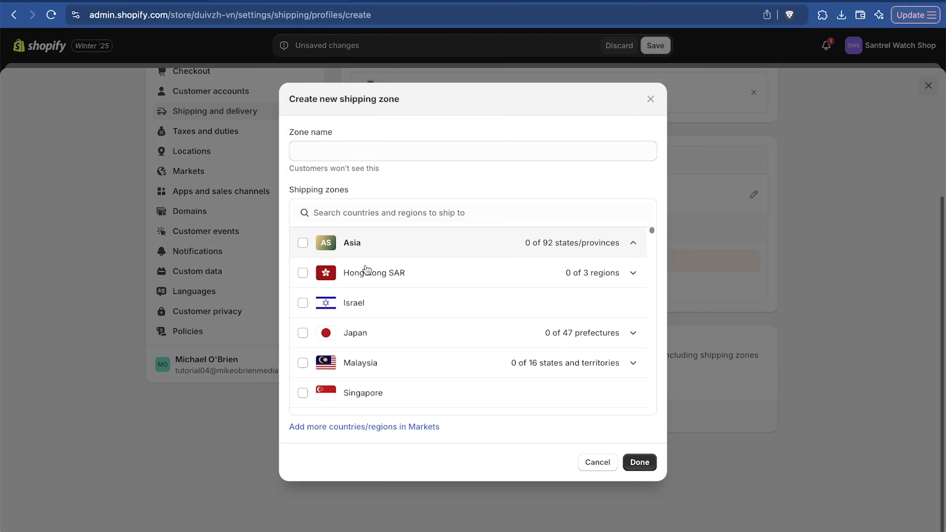
click(356, 145)
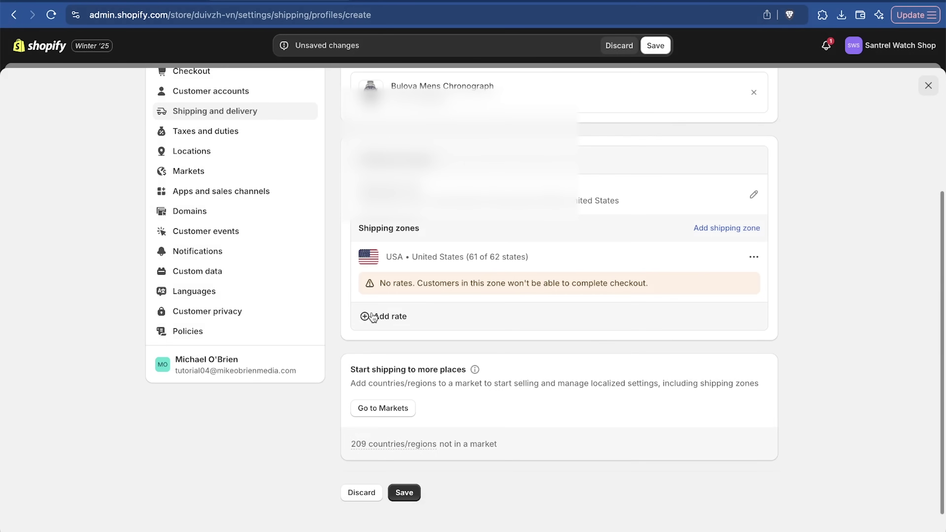
click(370, 313)
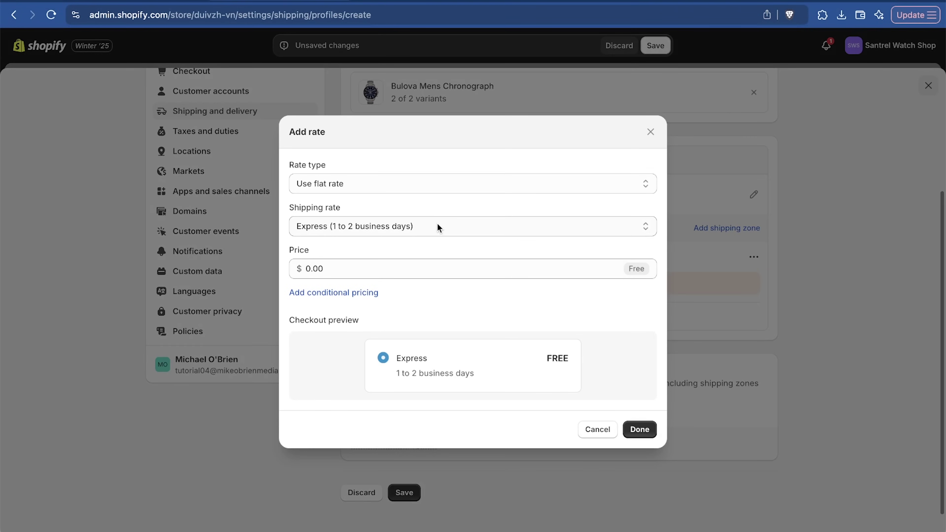
click(448, 228)
click(414, 241)
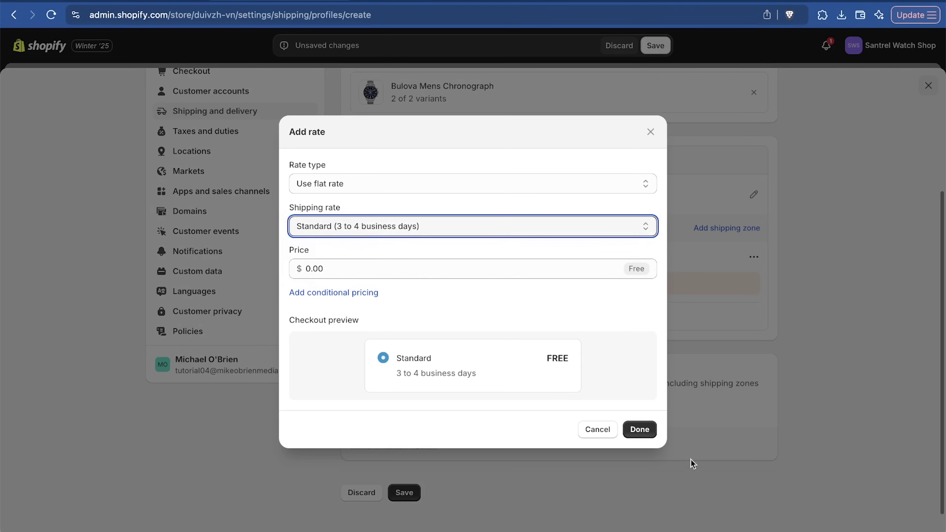
click(639, 429)
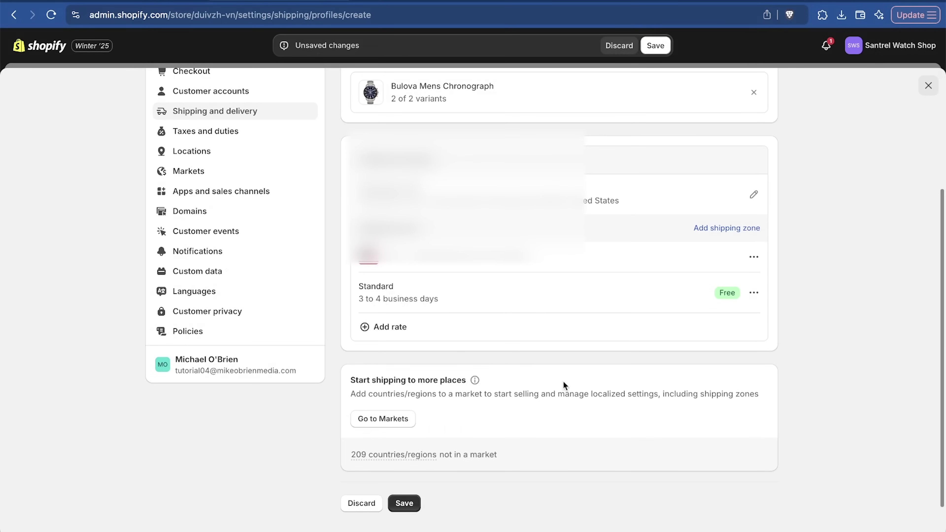
click(406, 507)
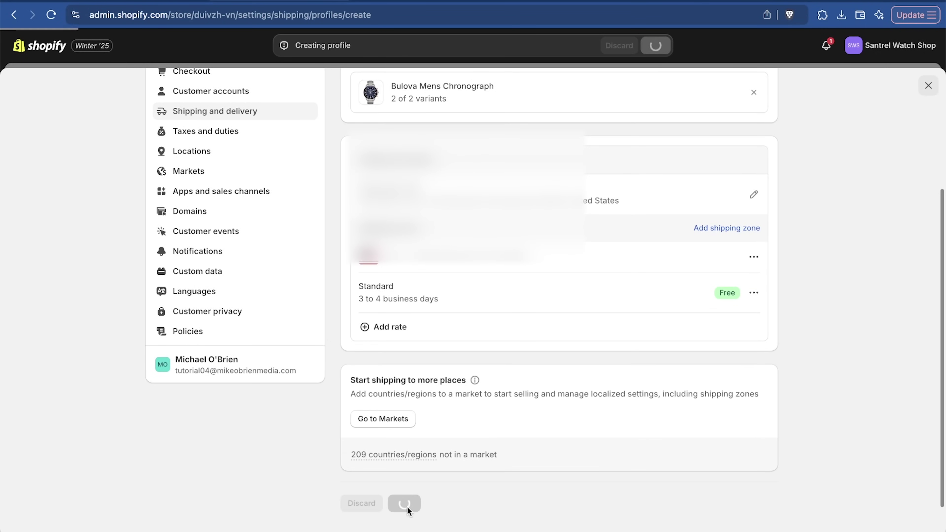
- Search for and buy the domain santrelwatchshop.com at $16.00 USD/year
click(226, 324)
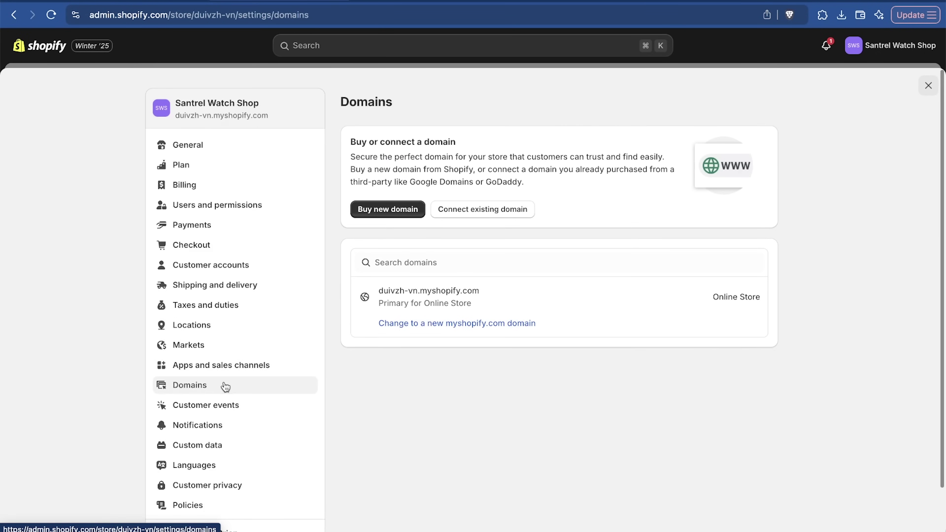
click(400, 211)
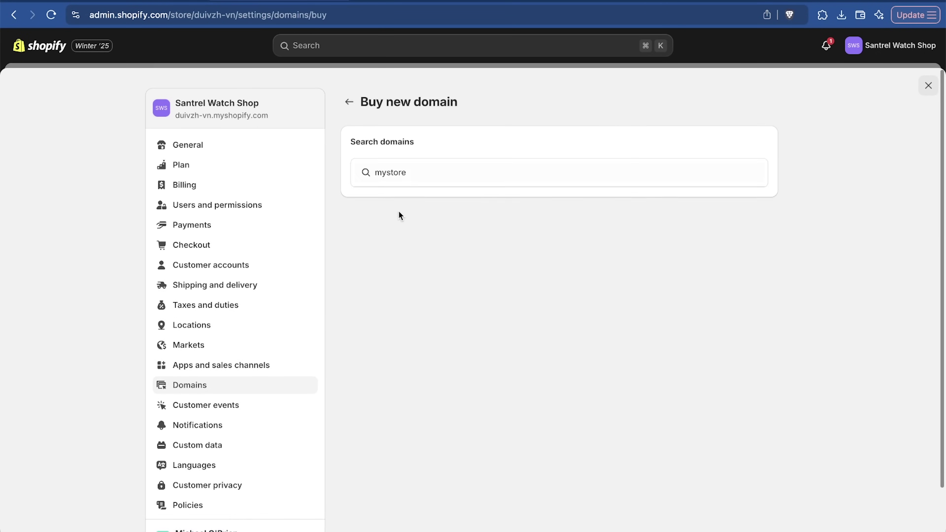
click(427, 175)
text(mystore)
key(super+a)
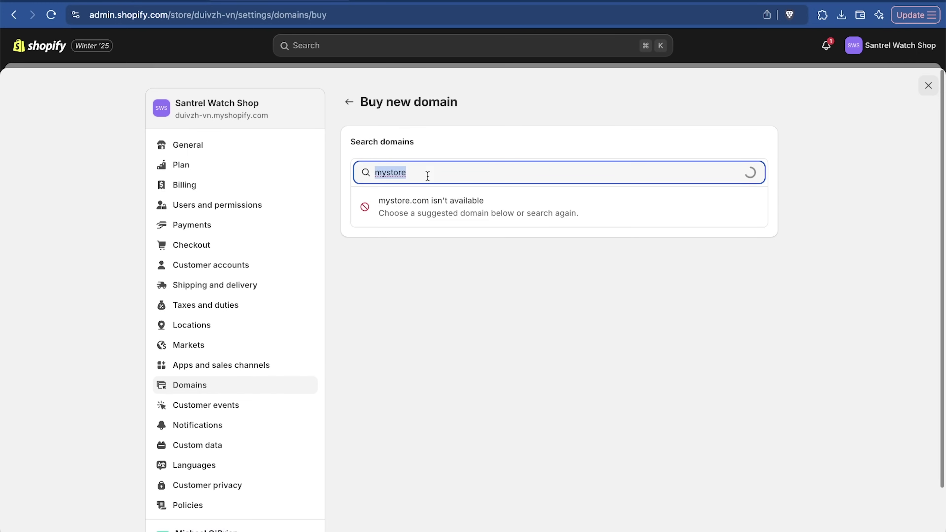
text(santrelwatchshop)
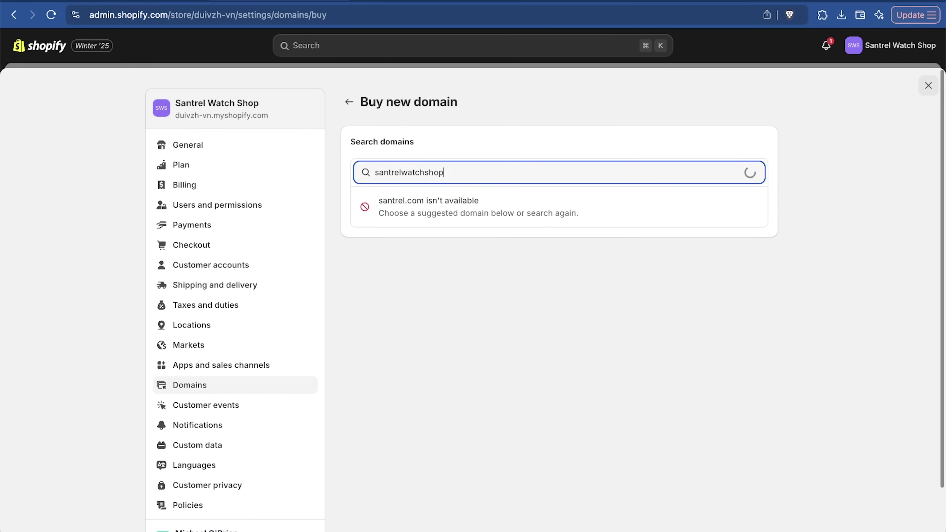
text(.com)
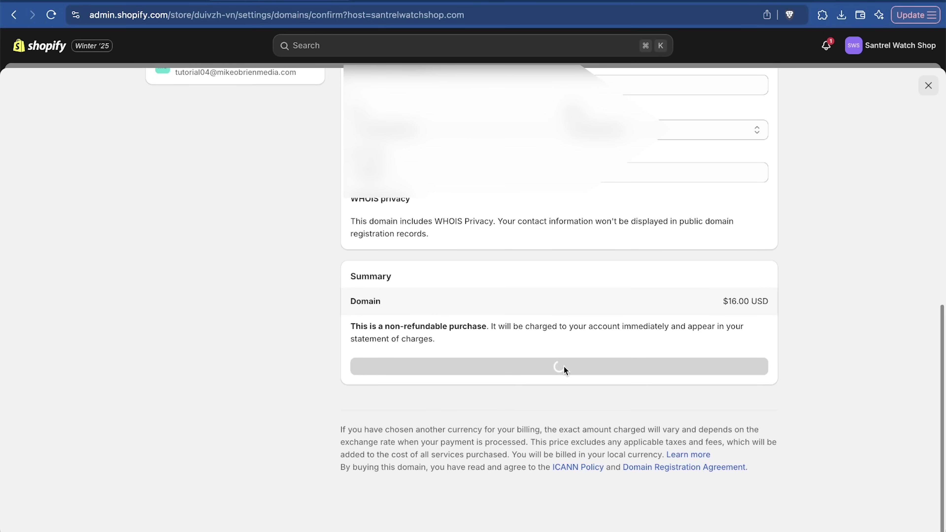
drag(423, 221, 470, 221)
click(557, 244)
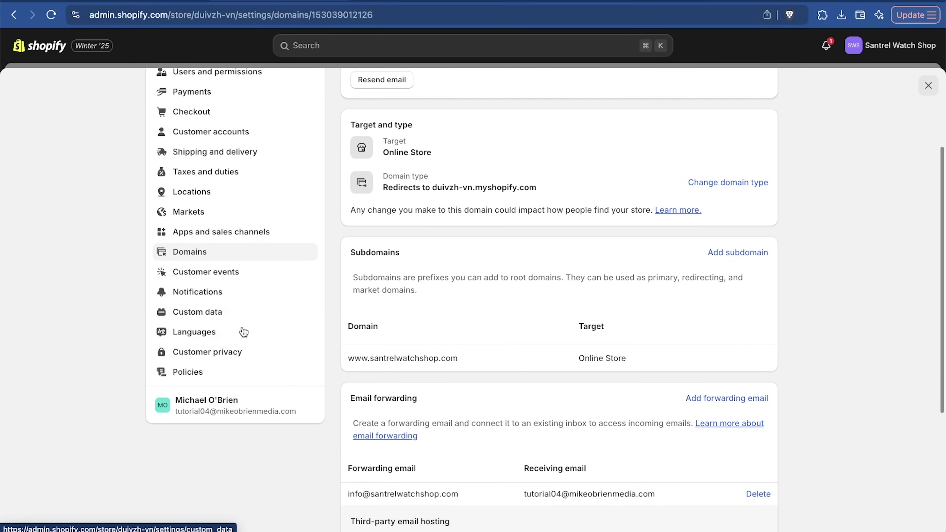
- Publish a Terms of service policy filled from Shopify's standard template, then return to the store home
click(233, 373)
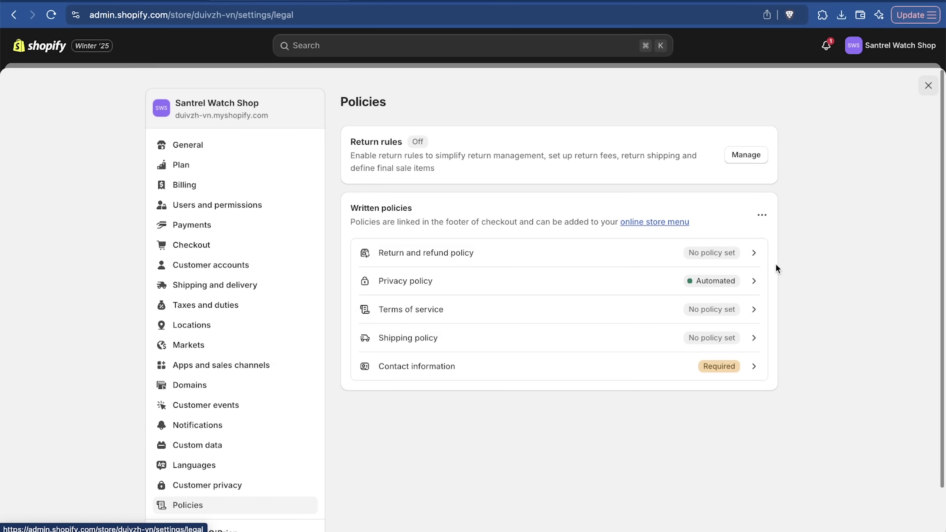
click(641, 311)
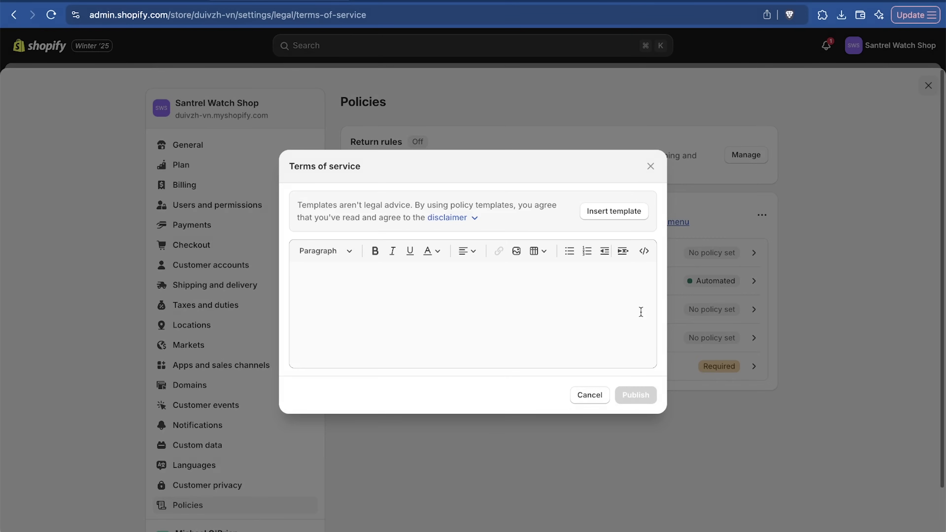
click(622, 210)
scroll(526, 319, down, 1)
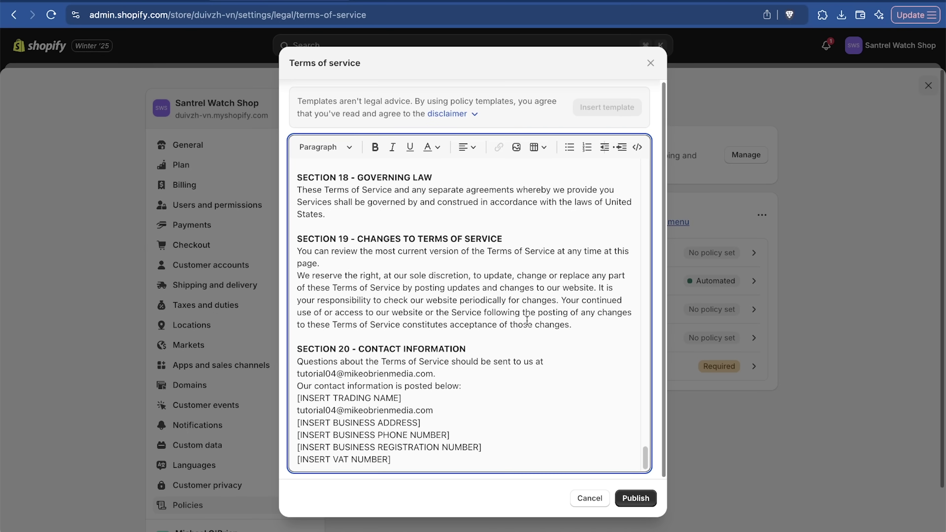
scroll(555, 406, up, 15)
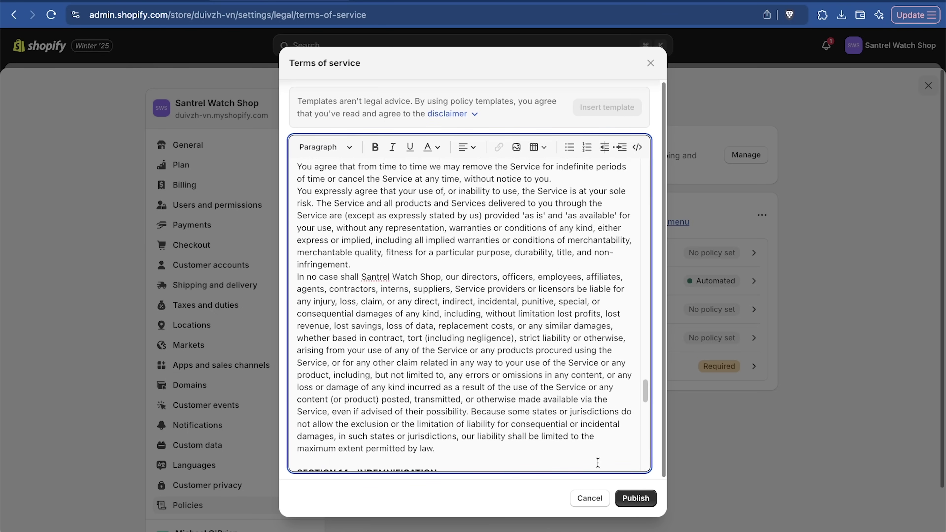
click(640, 500)
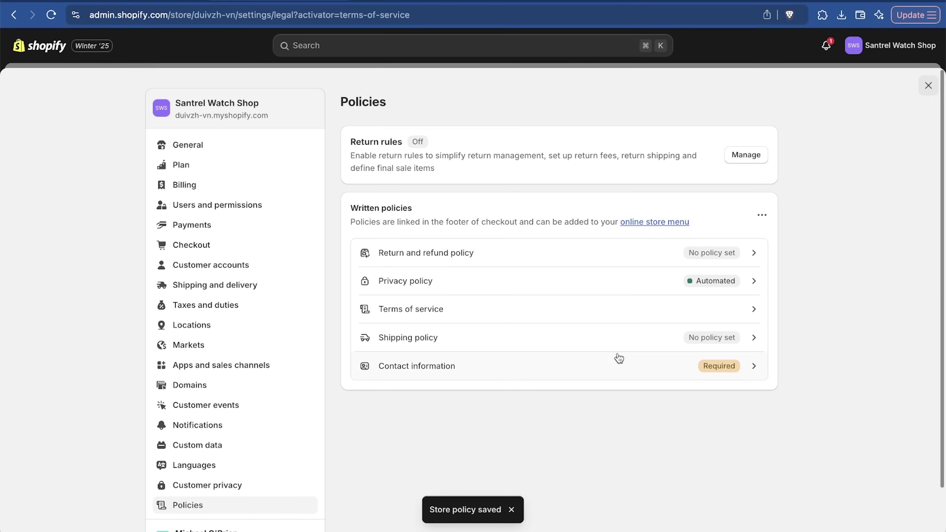
click(553, 252)
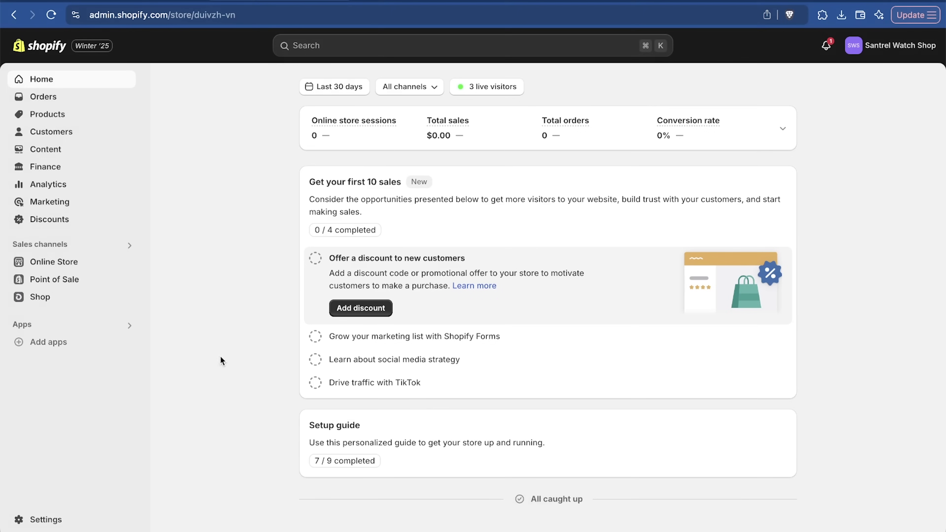
- Start an Amount off products discount with code SAVE10 at 10 percent off
click(66, 226)
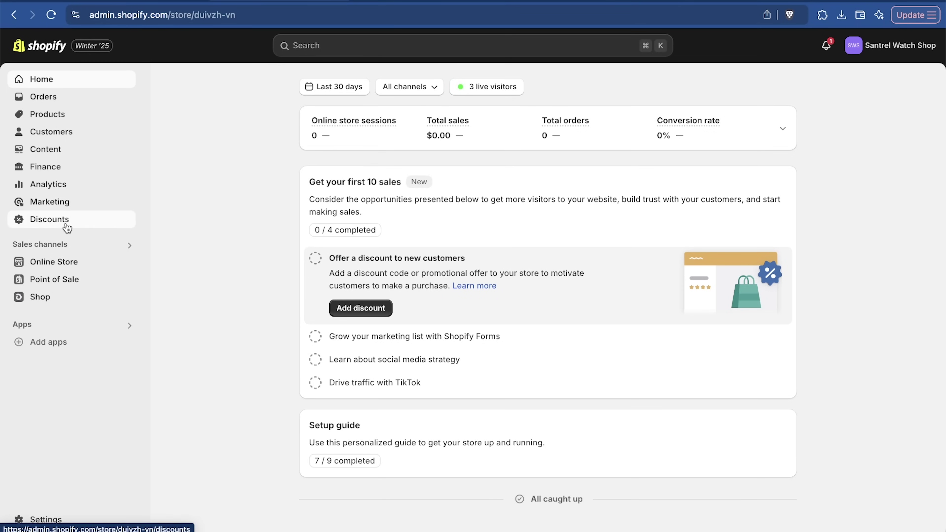
click(562, 330)
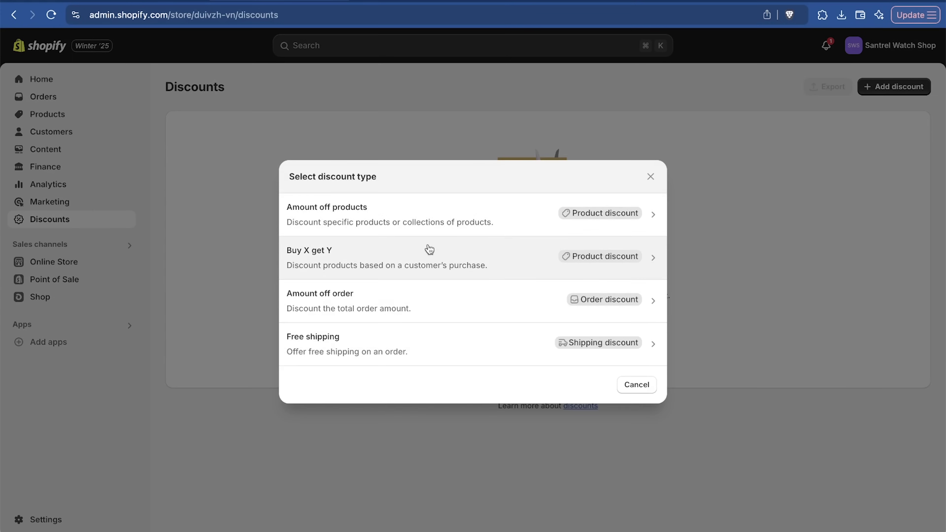
click(488, 219)
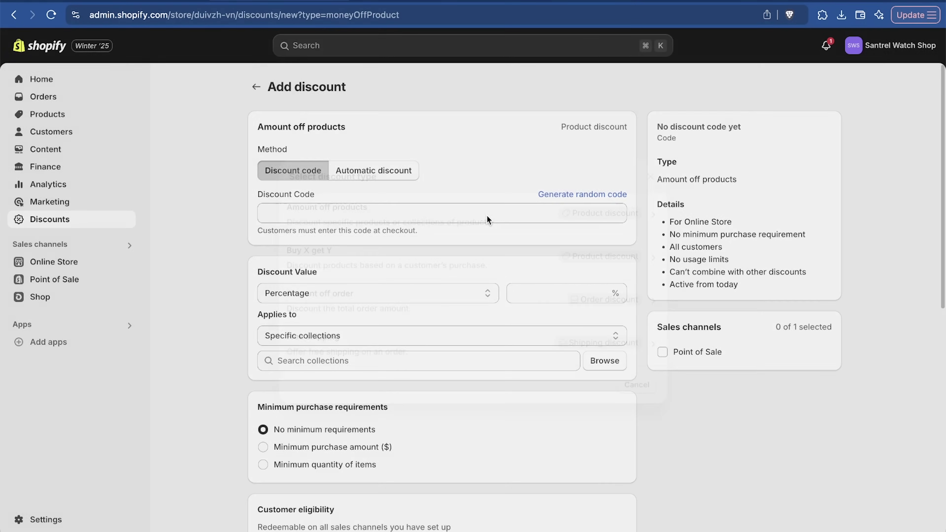
click(374, 208)
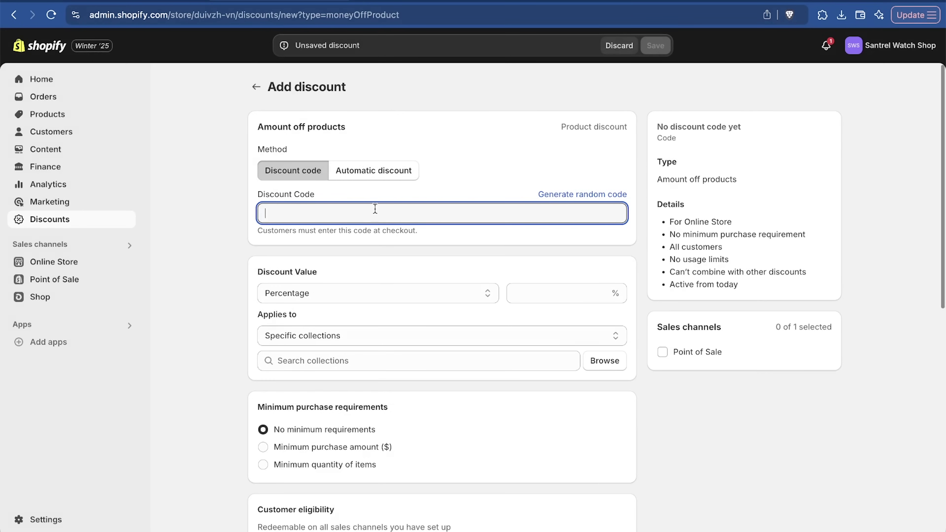
text(SAVE10)
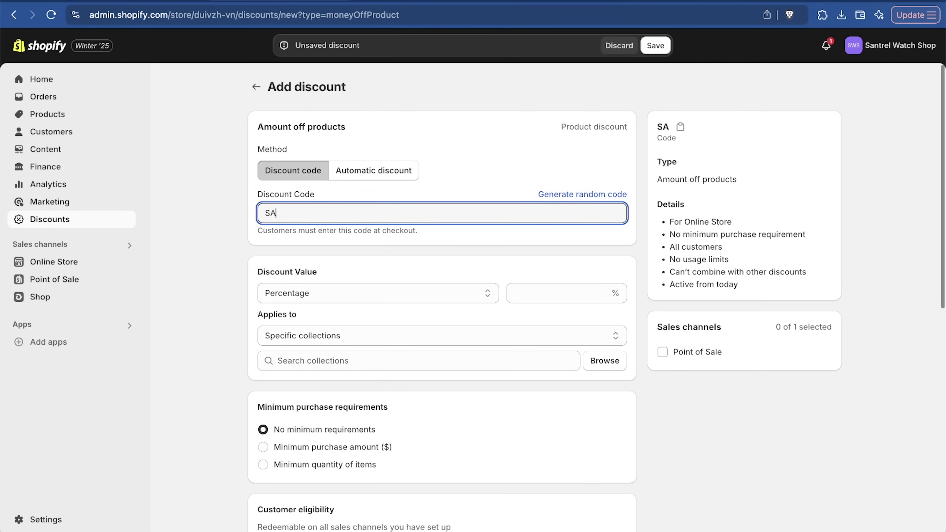
click(547, 292)
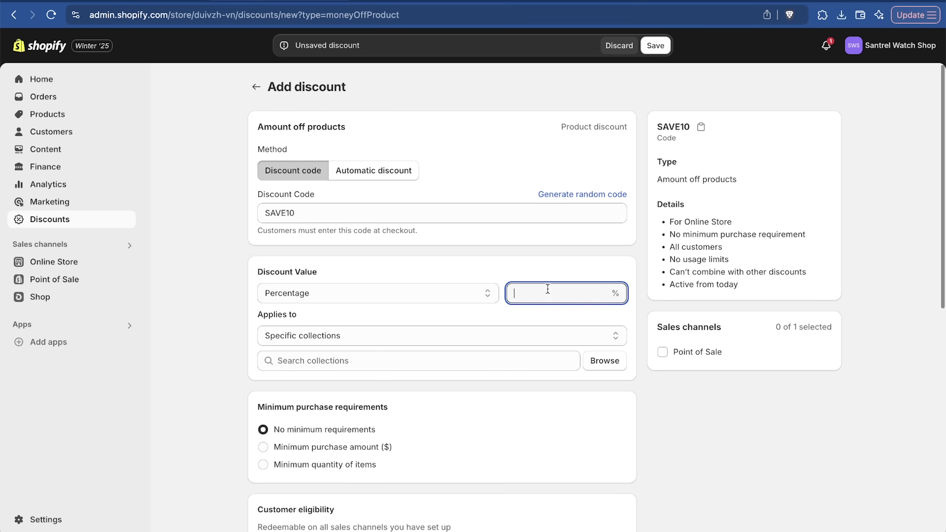
text(10)
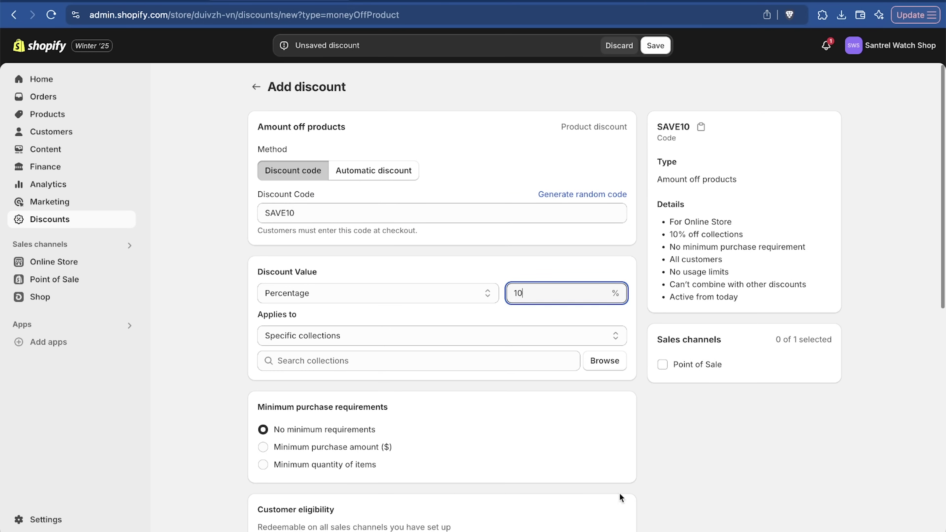
- Keep the SAVE10 discount's eligibility set to all customers
scroll(672, 407, down, 3)
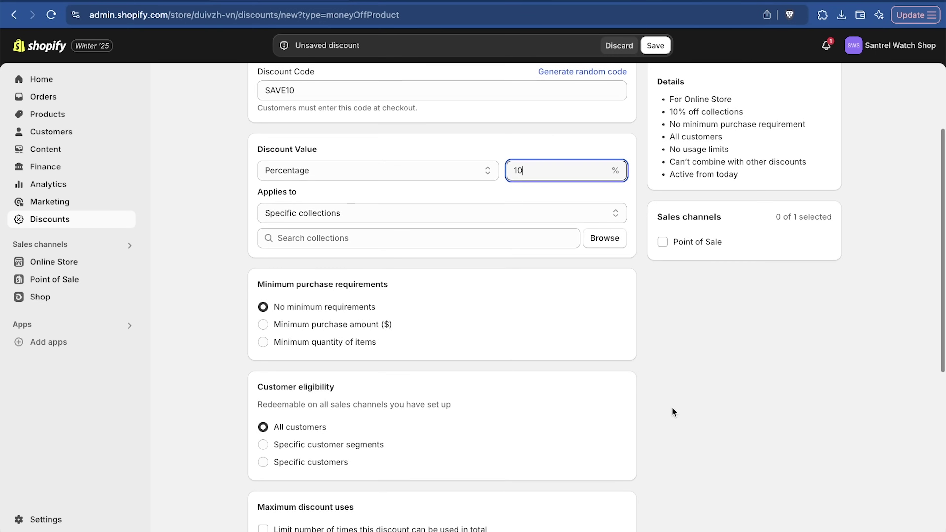
scroll(672, 407, up, 1)
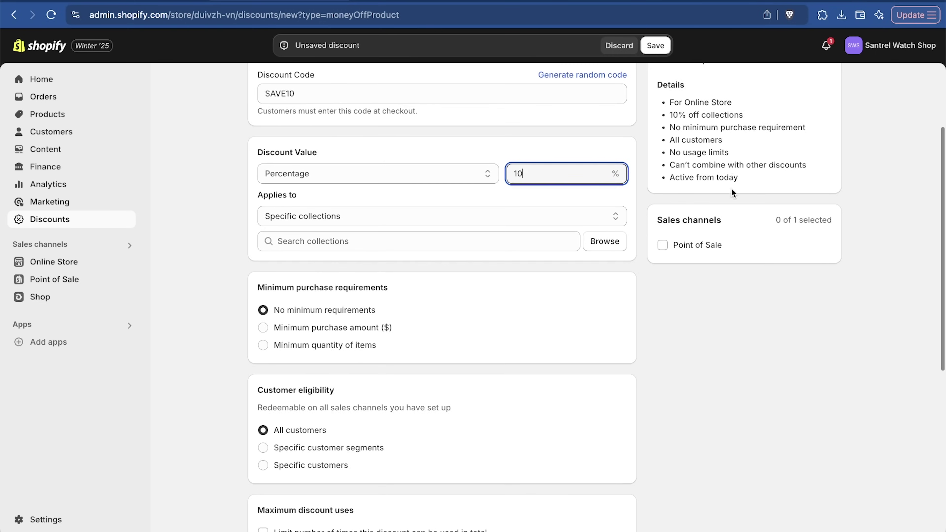
scroll(675, 383, down, 5)
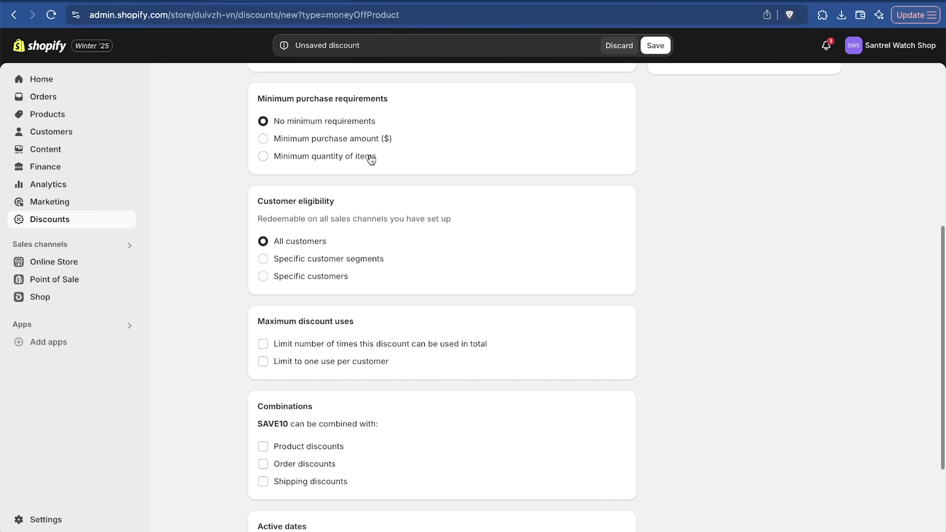
click(304, 262)
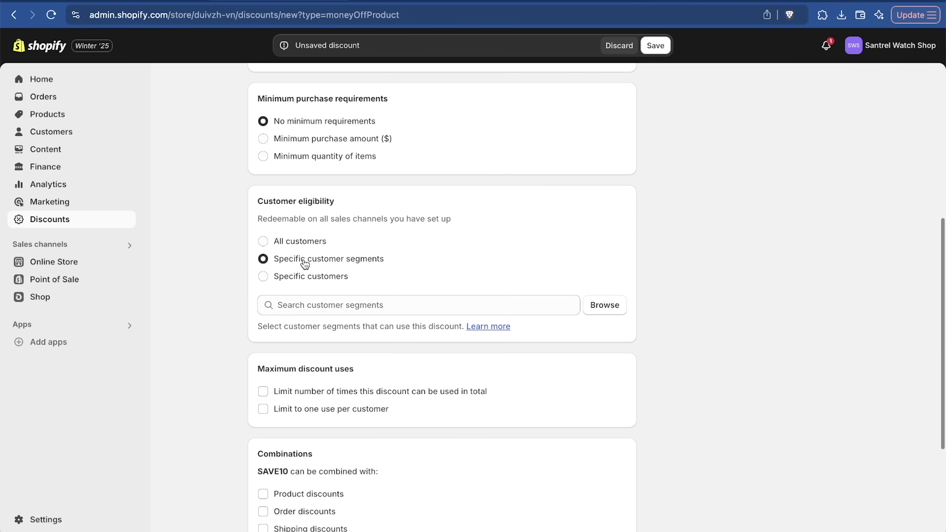
click(276, 244)
click(277, 276)
click(269, 243)
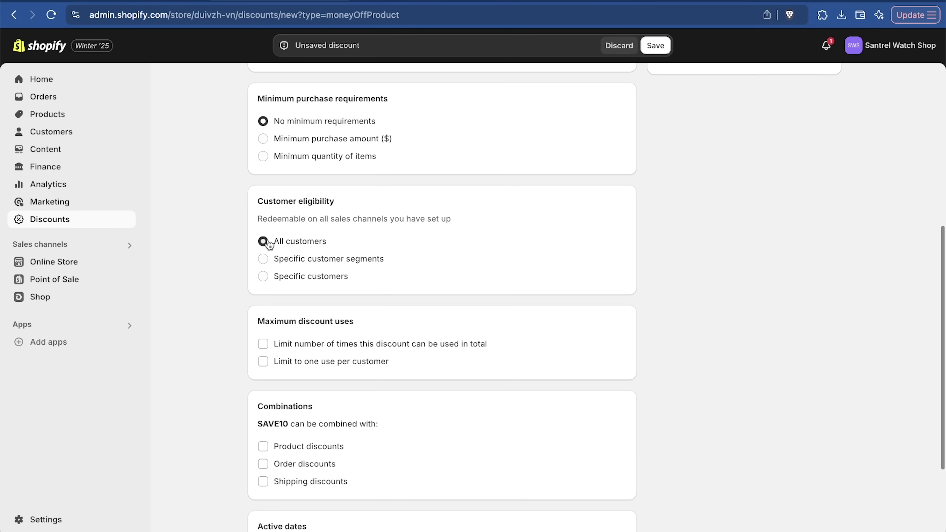
- Limit SAVE10 to 100 total uses and one per customer, combinable with shipping discounts
scroll(496, 291, down, 3)
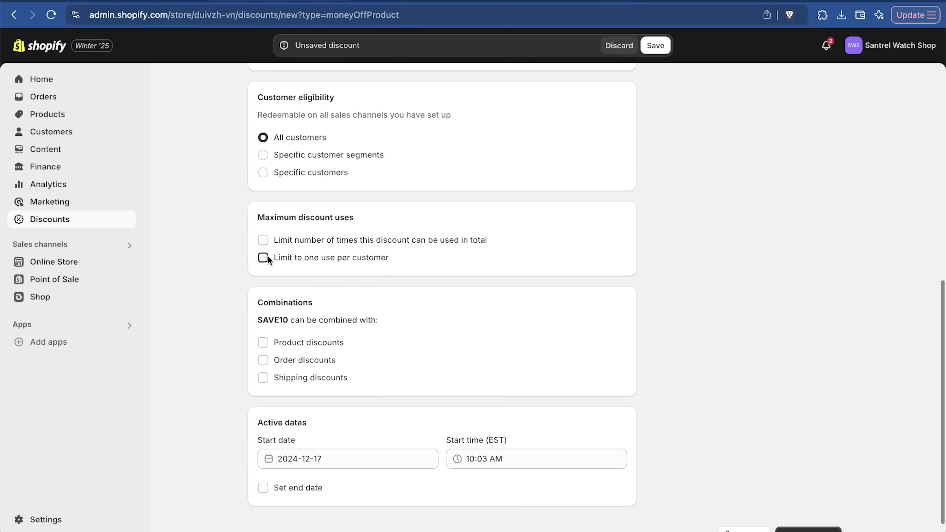
click(263, 258)
click(263, 239)
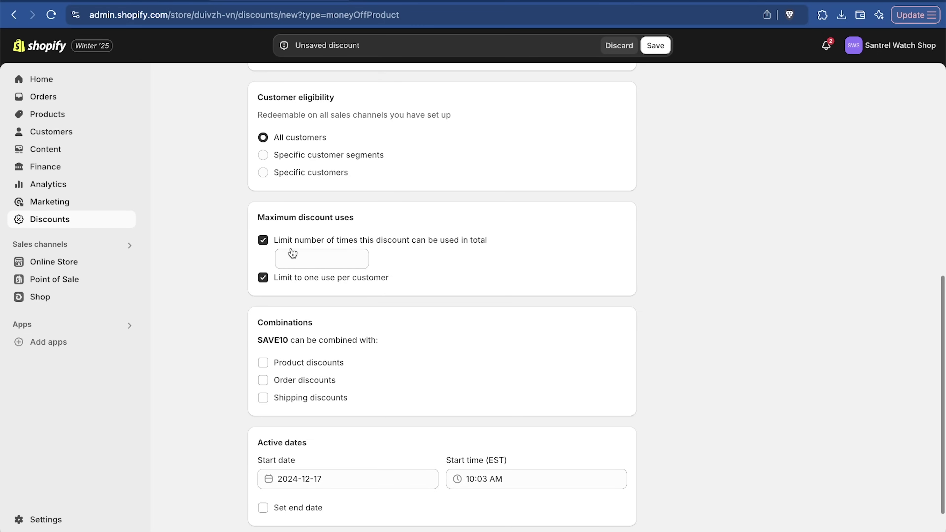
click(319, 265)
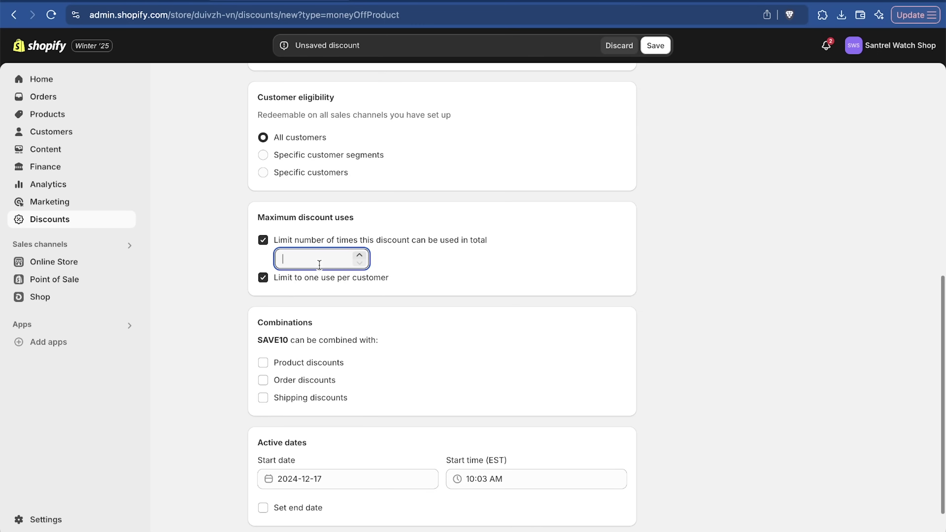
text(100)
click(443, 292)
scroll(443, 291, down, 1)
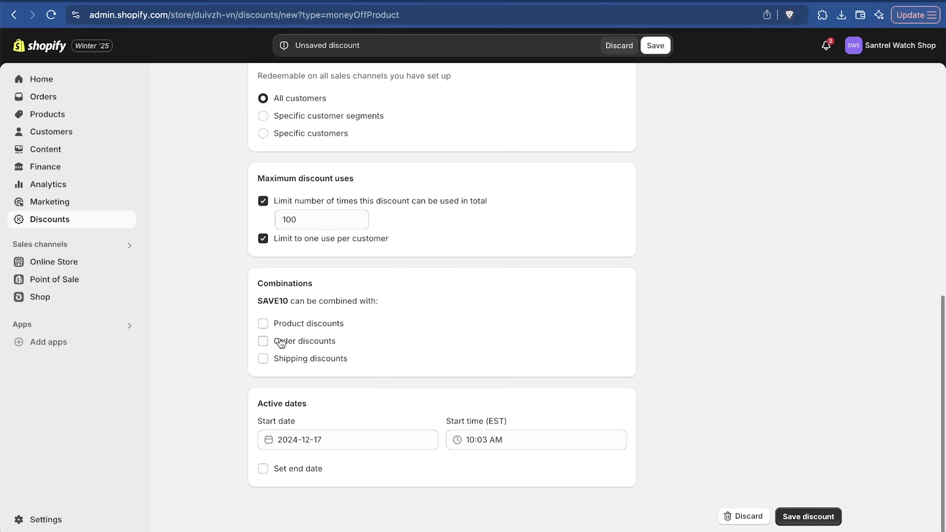
click(263, 358)
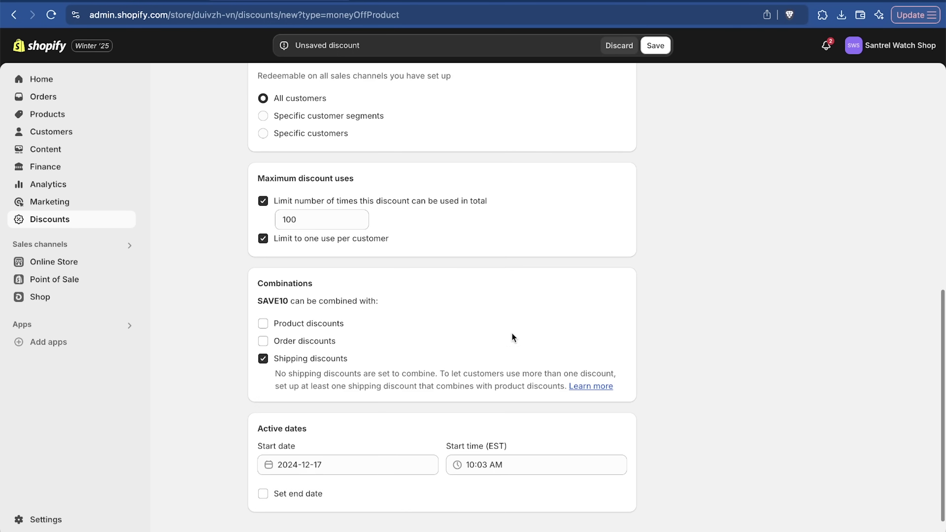
scroll(512, 337, down, 1)
- Apply SAVE10 to the Analog Watches Under $1000 and Home page collections and save it
click(800, 514)
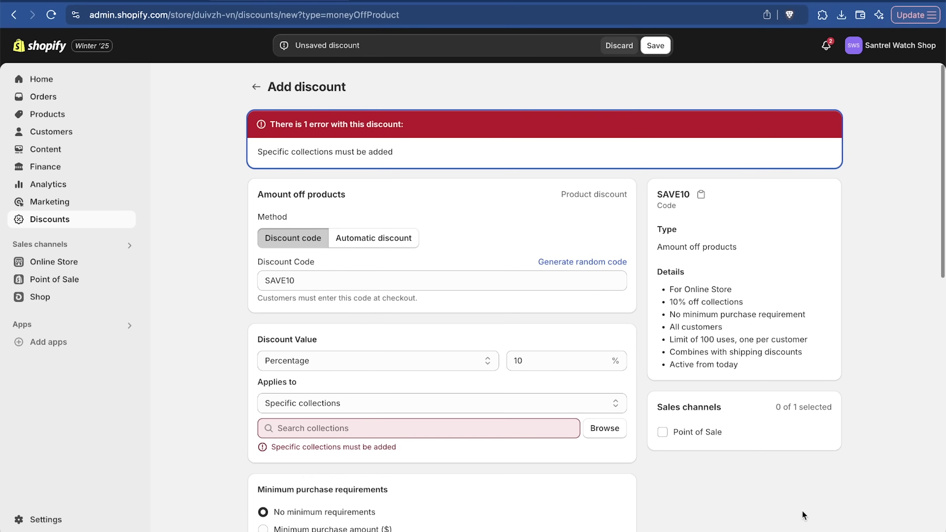
click(605, 429)
click(294, 211)
click(294, 246)
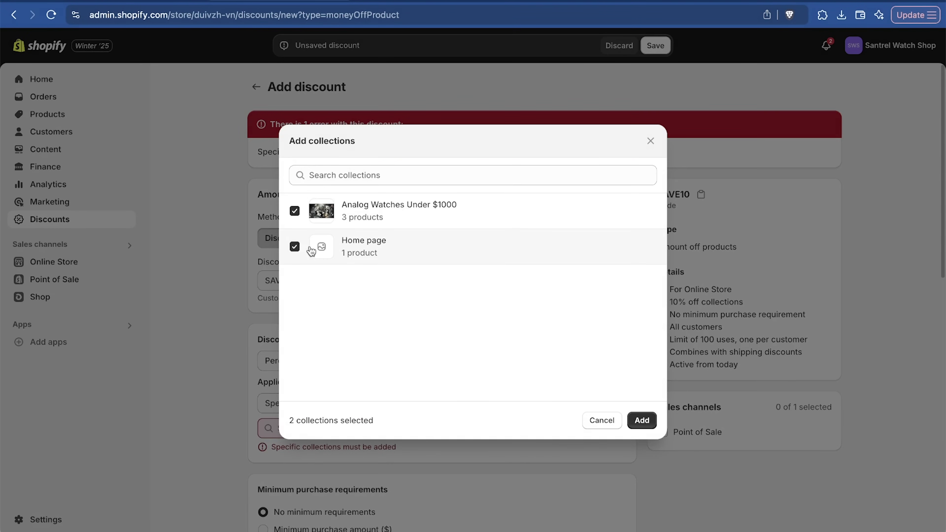
click(641, 420)
scroll(777, 450, down, 10)
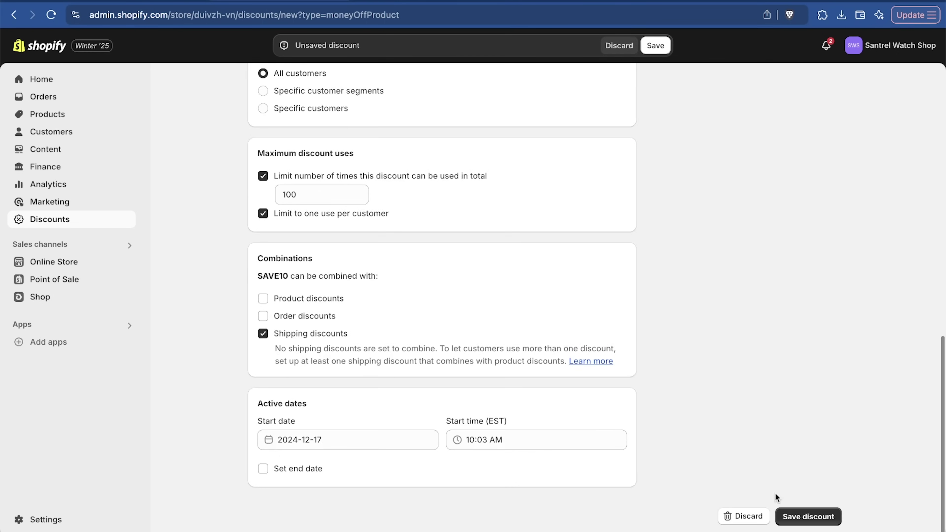
click(805, 516)
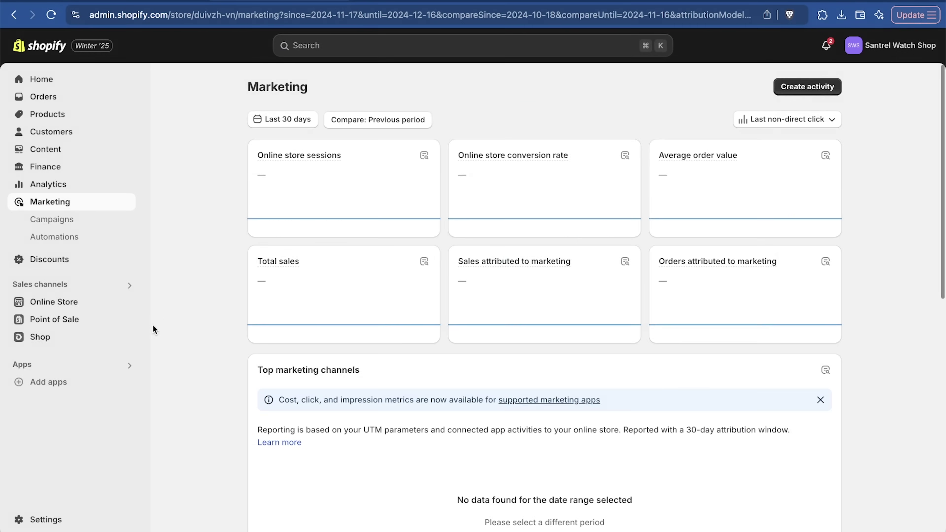
- Browse the Shopify App Store's recommended apps and open the TikTok app's listing
click(78, 383)
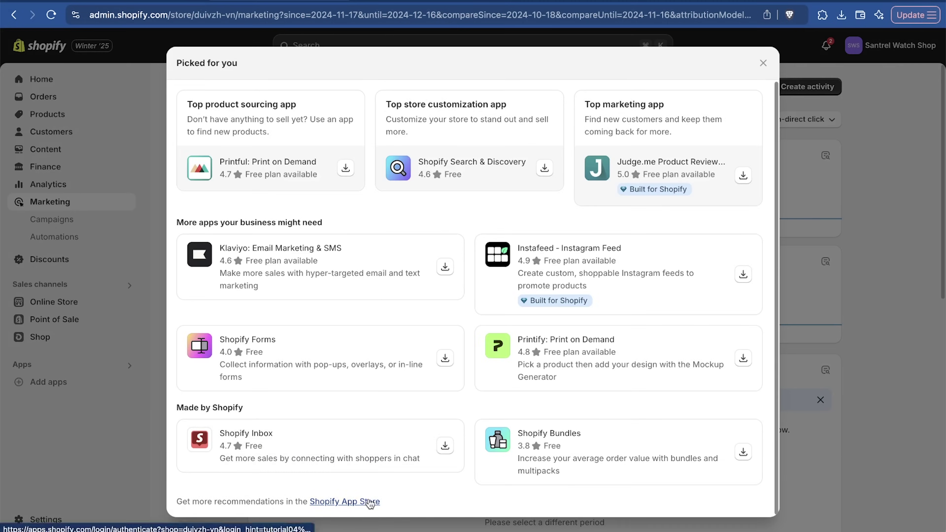
click(361, 502)
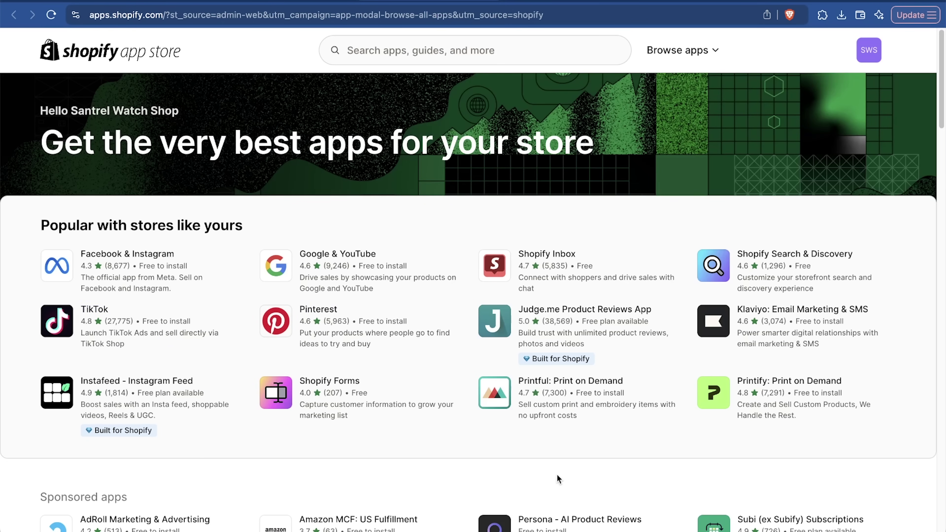
scroll(557, 479, down, 10)
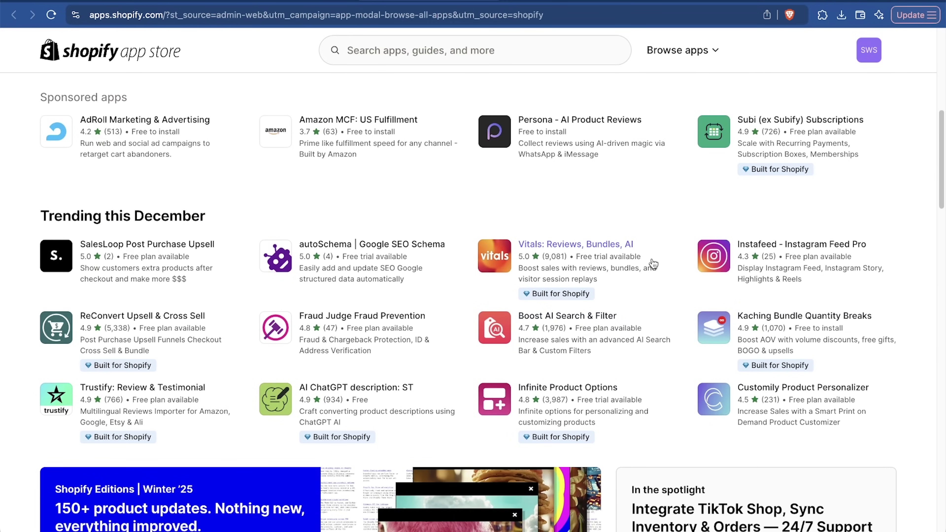
scroll(652, 264, up, 10)
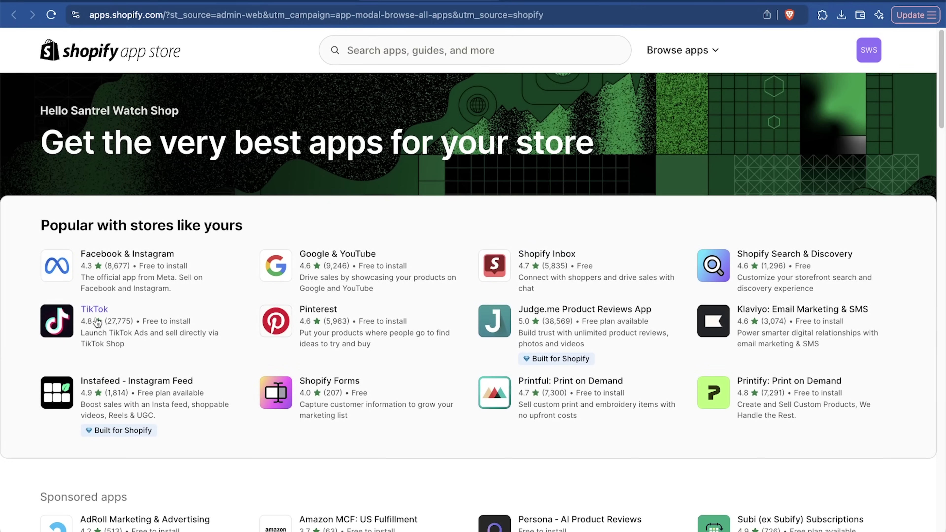
click(59, 320)
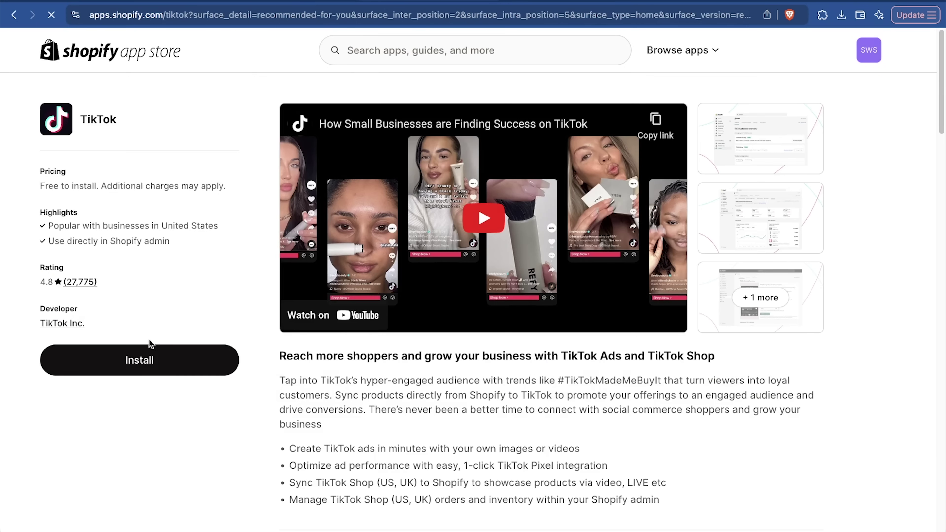
- Begin installing the TikTok app, then switch back to the admin's app recommendations
click(143, 369)
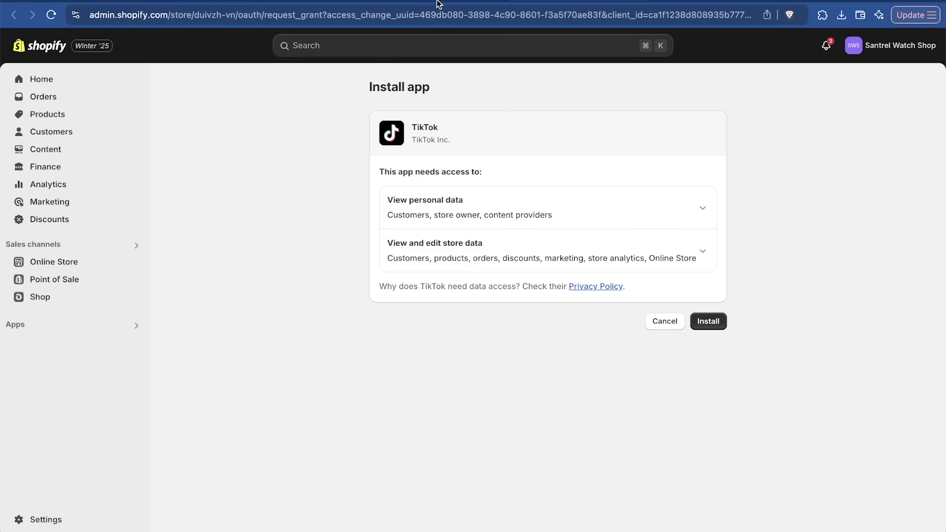
click(283, 2)
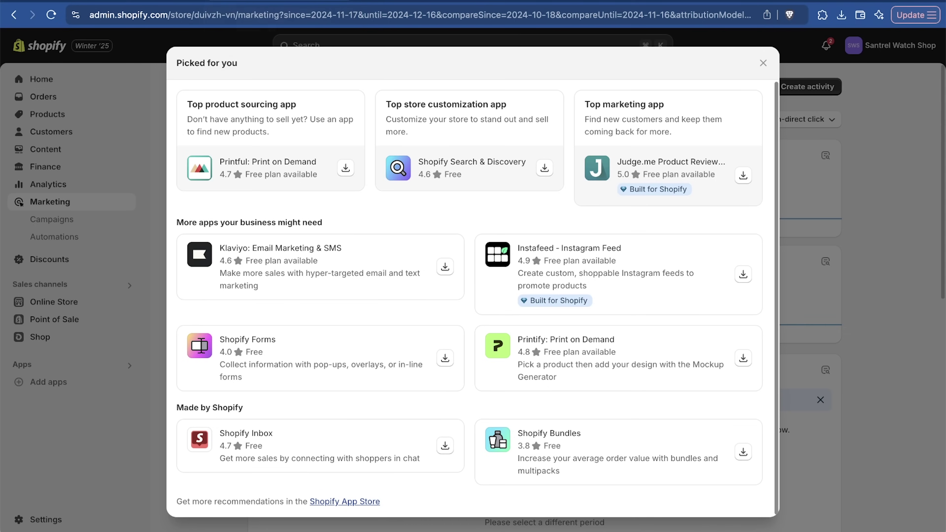
click(170, 3)
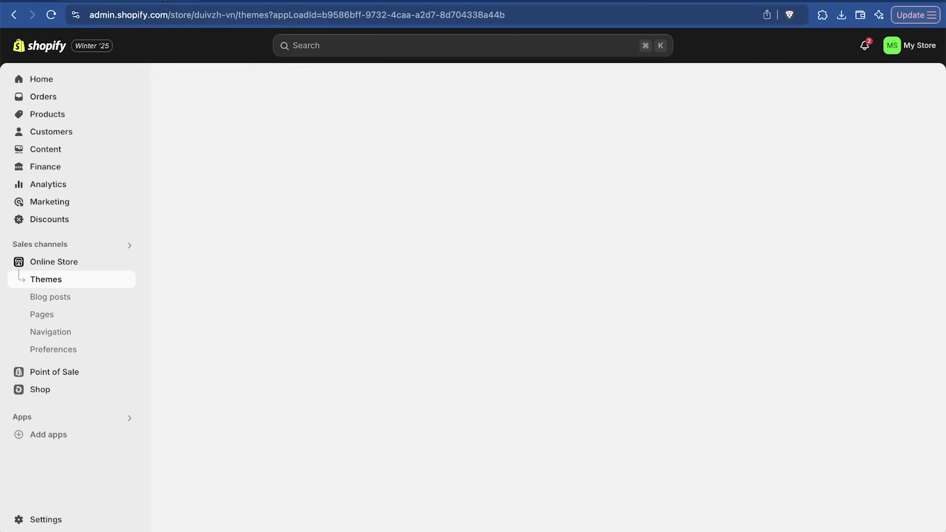
scroll(235, 315, up, 6)
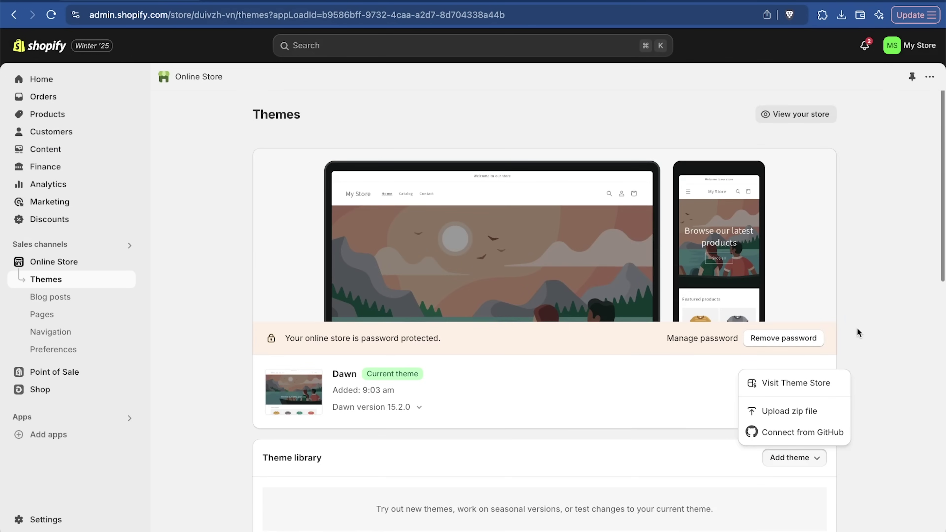
click(874, 317)
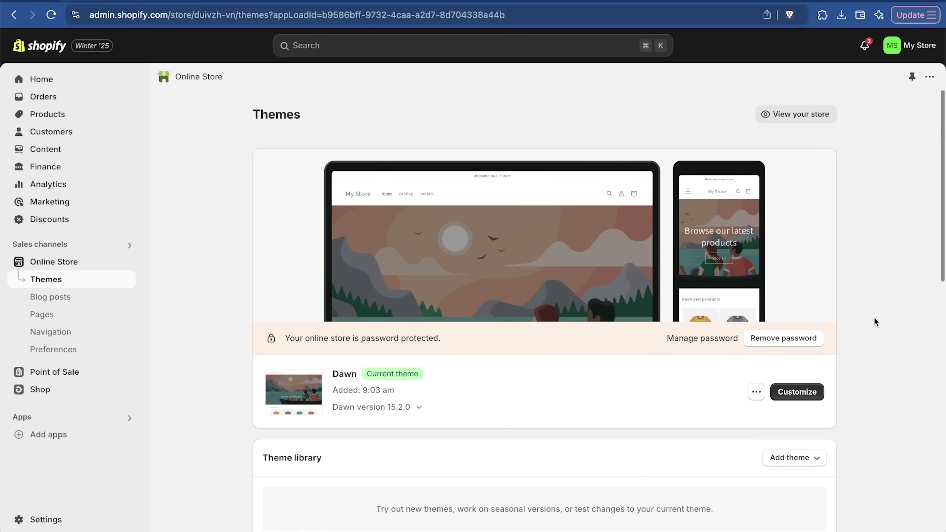